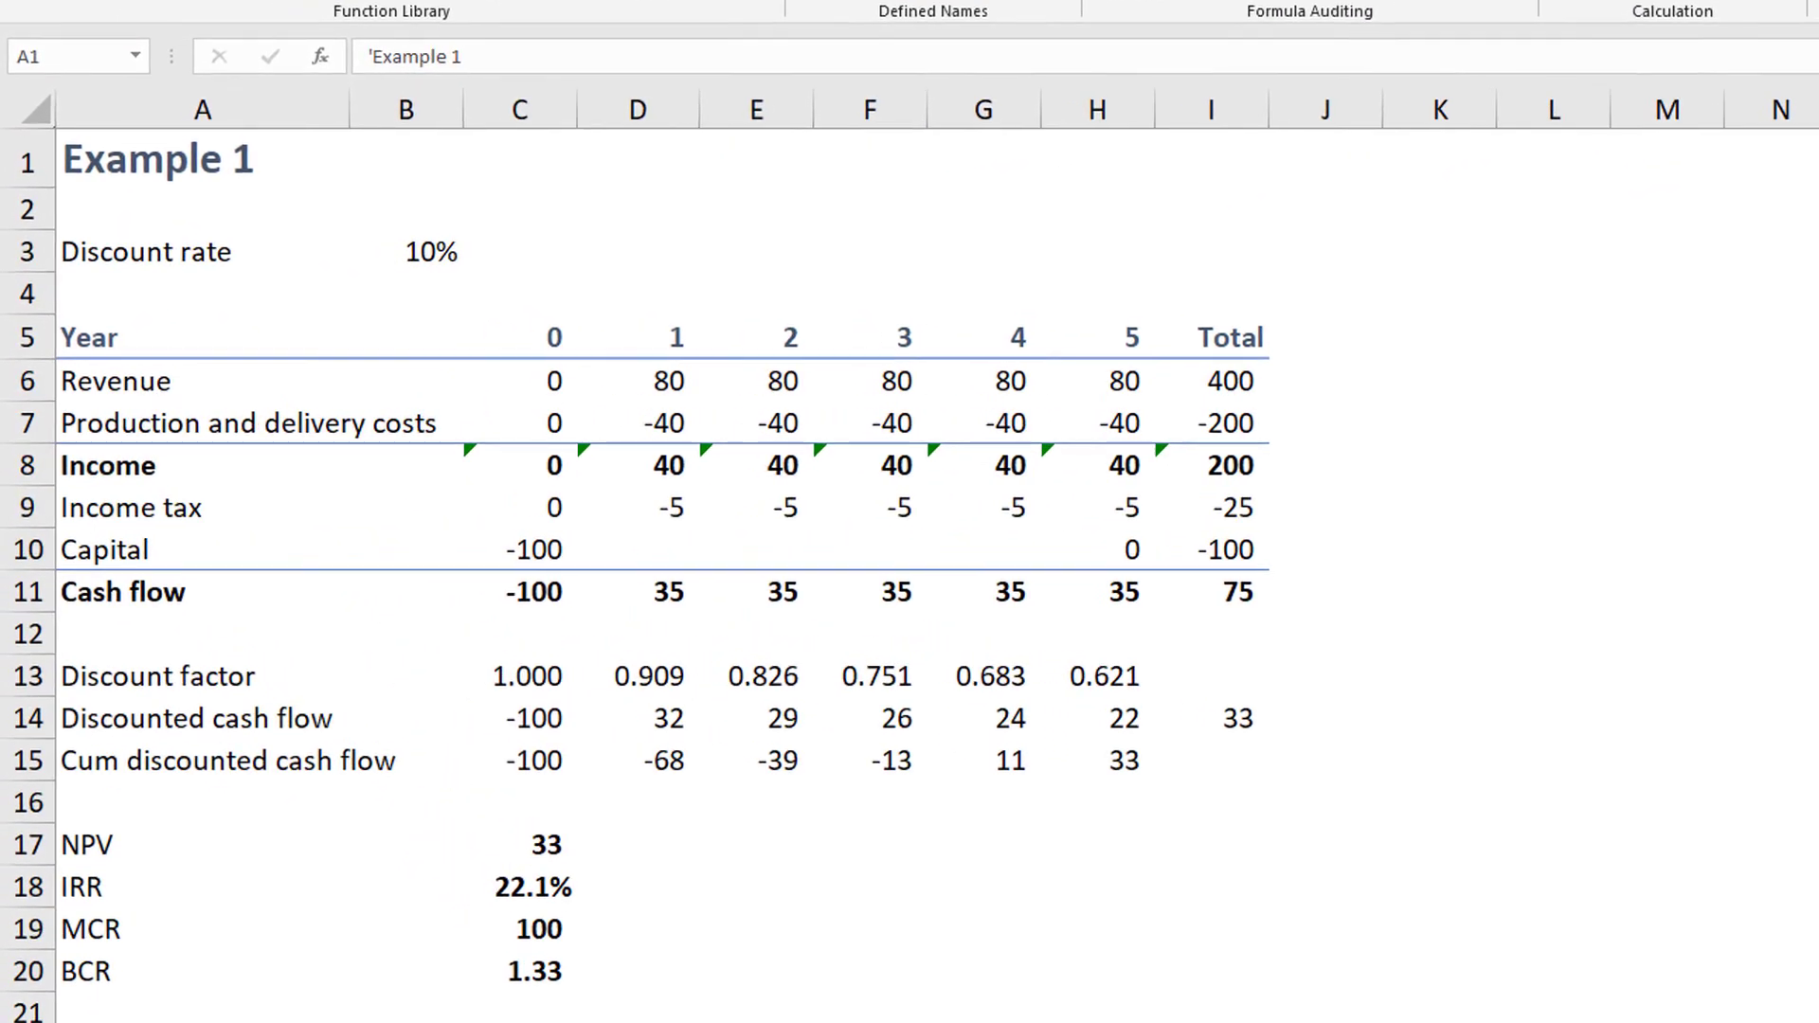
- Walk through the discount rate, Year, Revenue, Production and delivery costs and Income rows
click(91, 252)
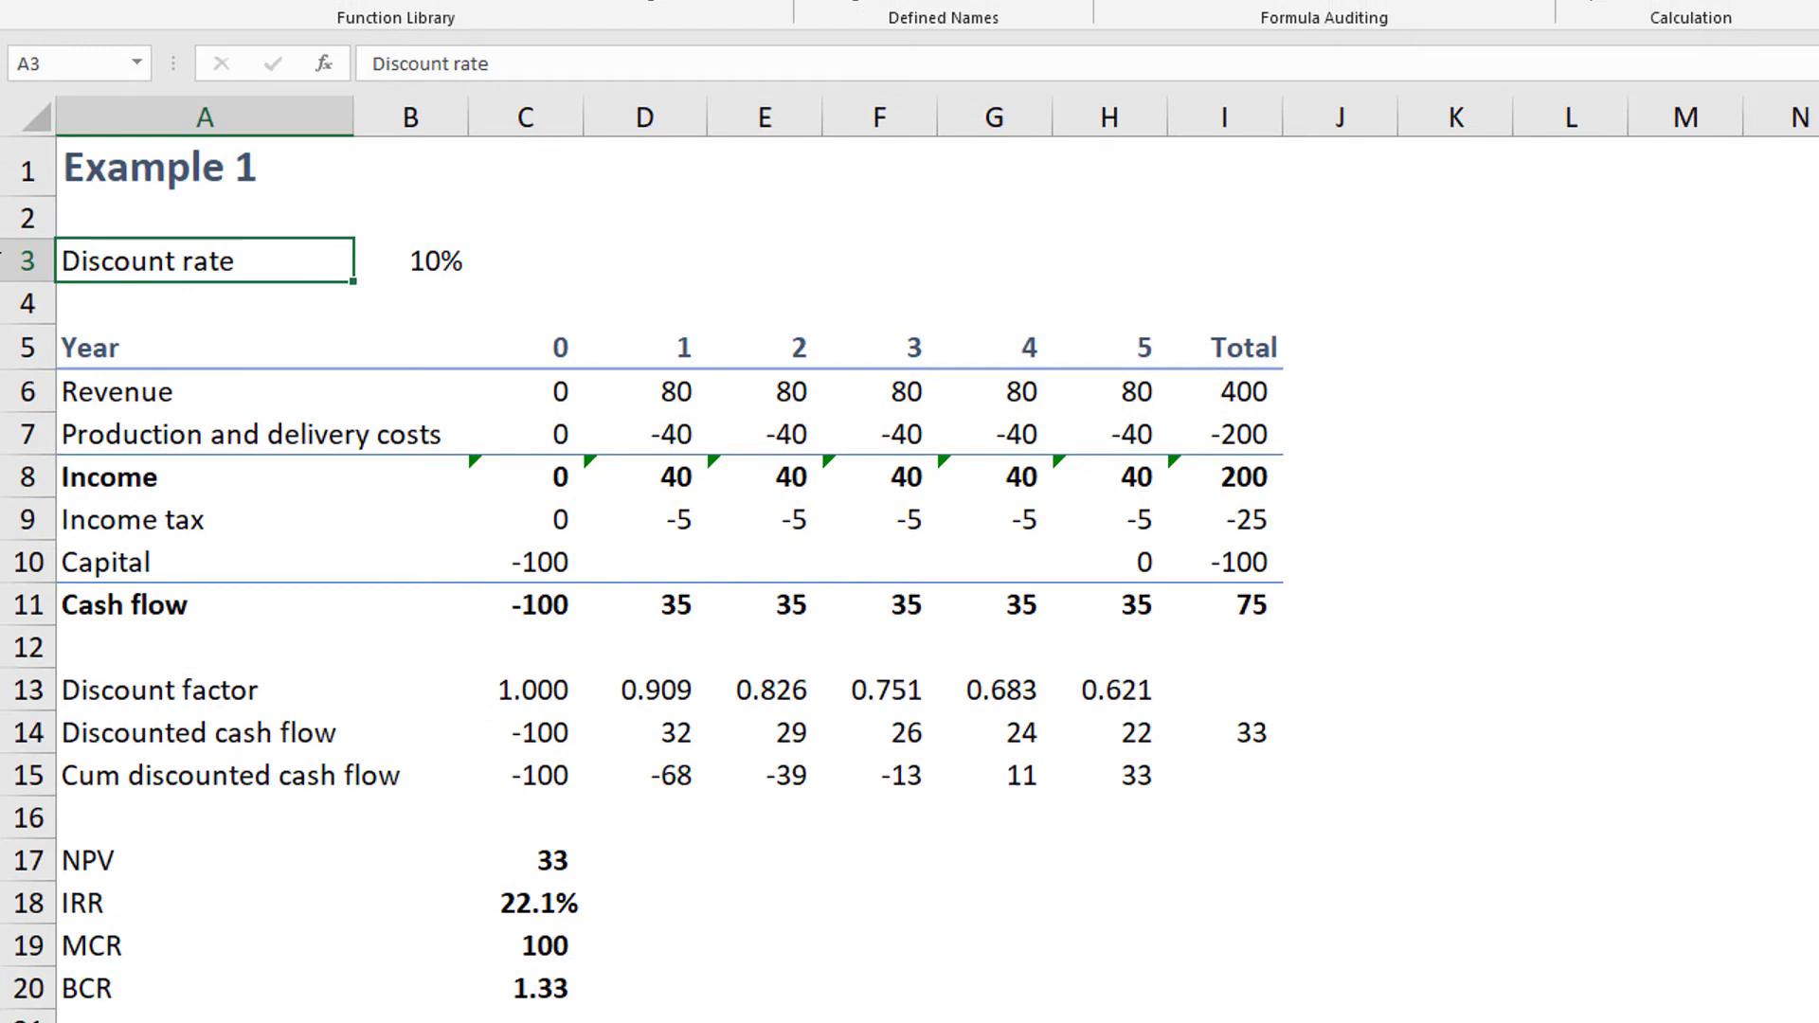
click(28, 260)
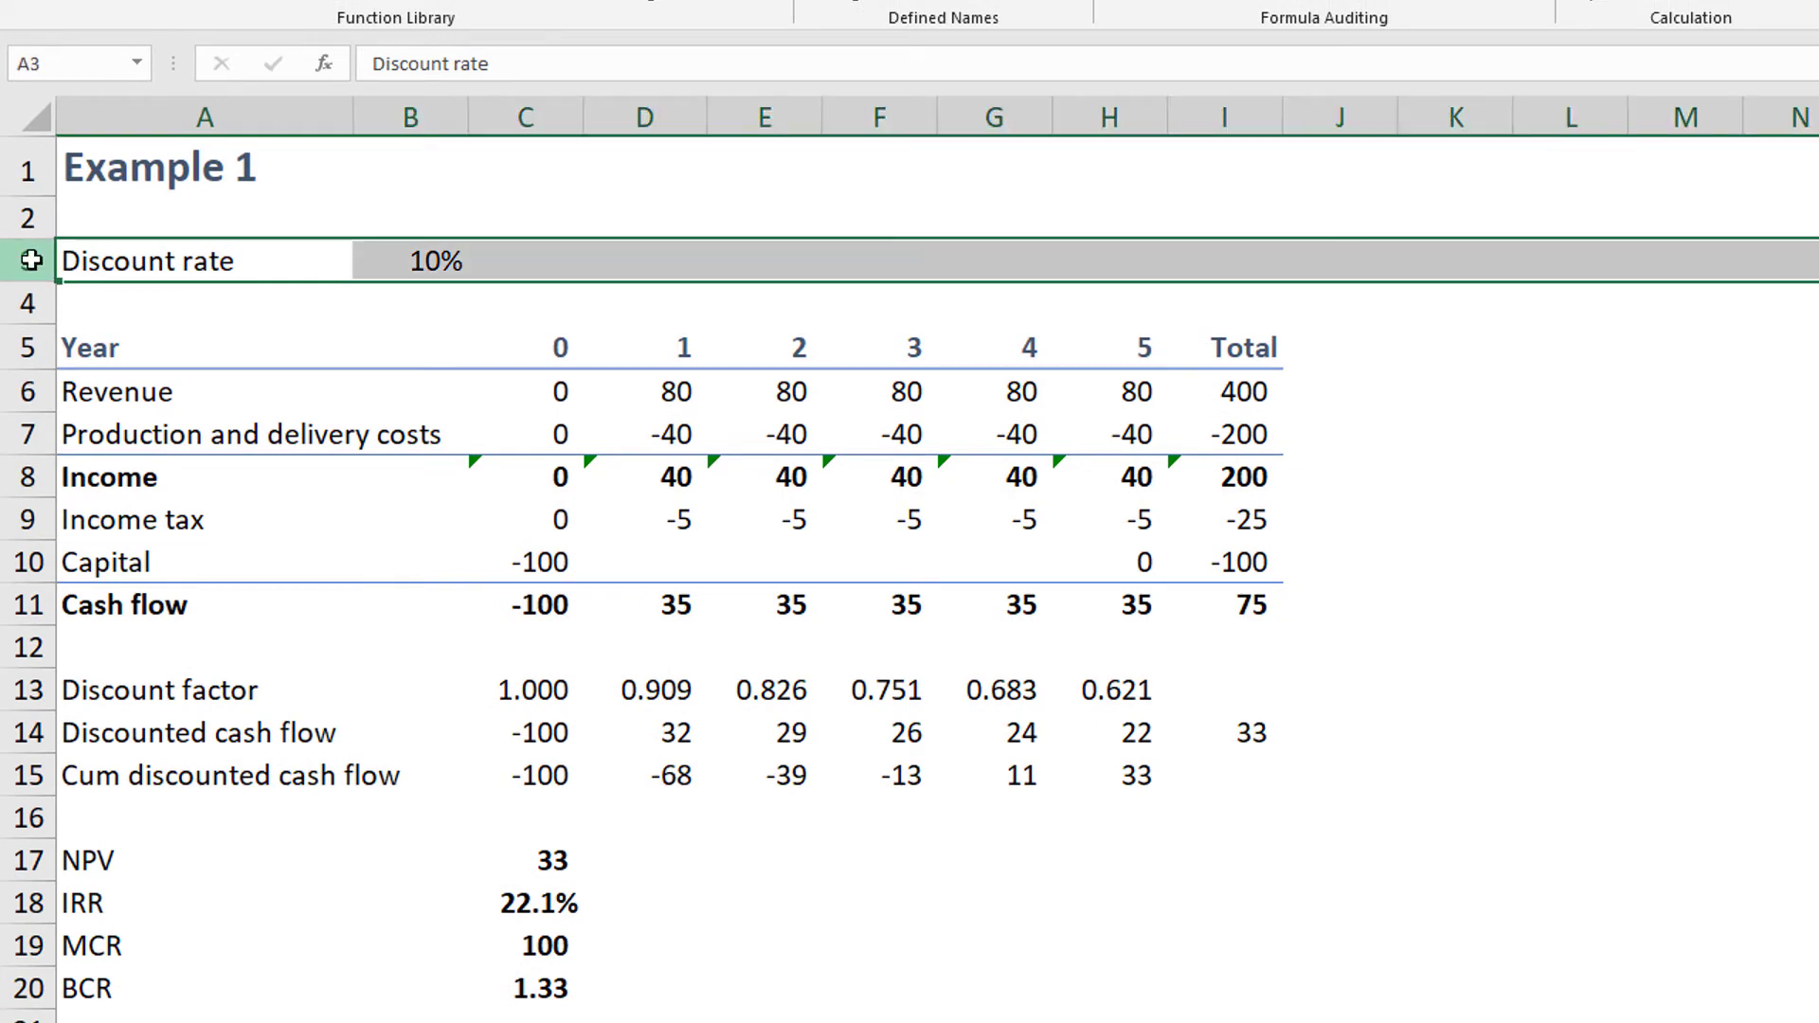
click(33, 353)
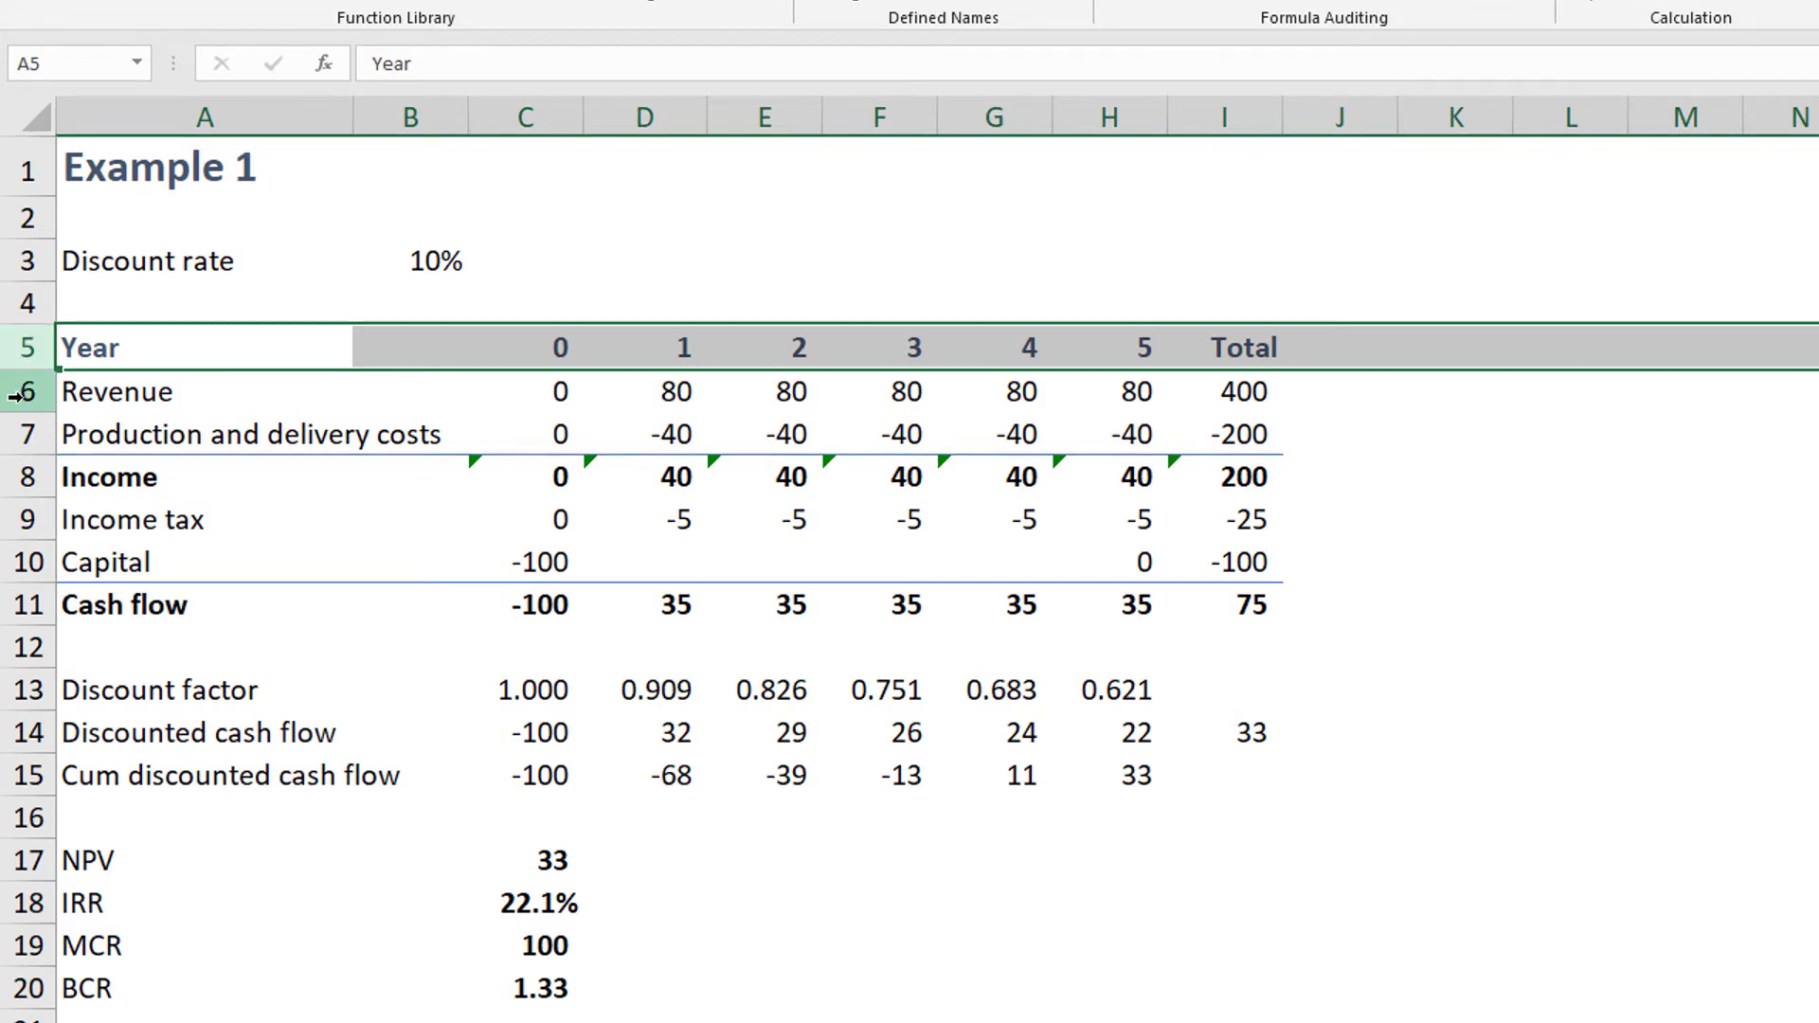
click(22, 396)
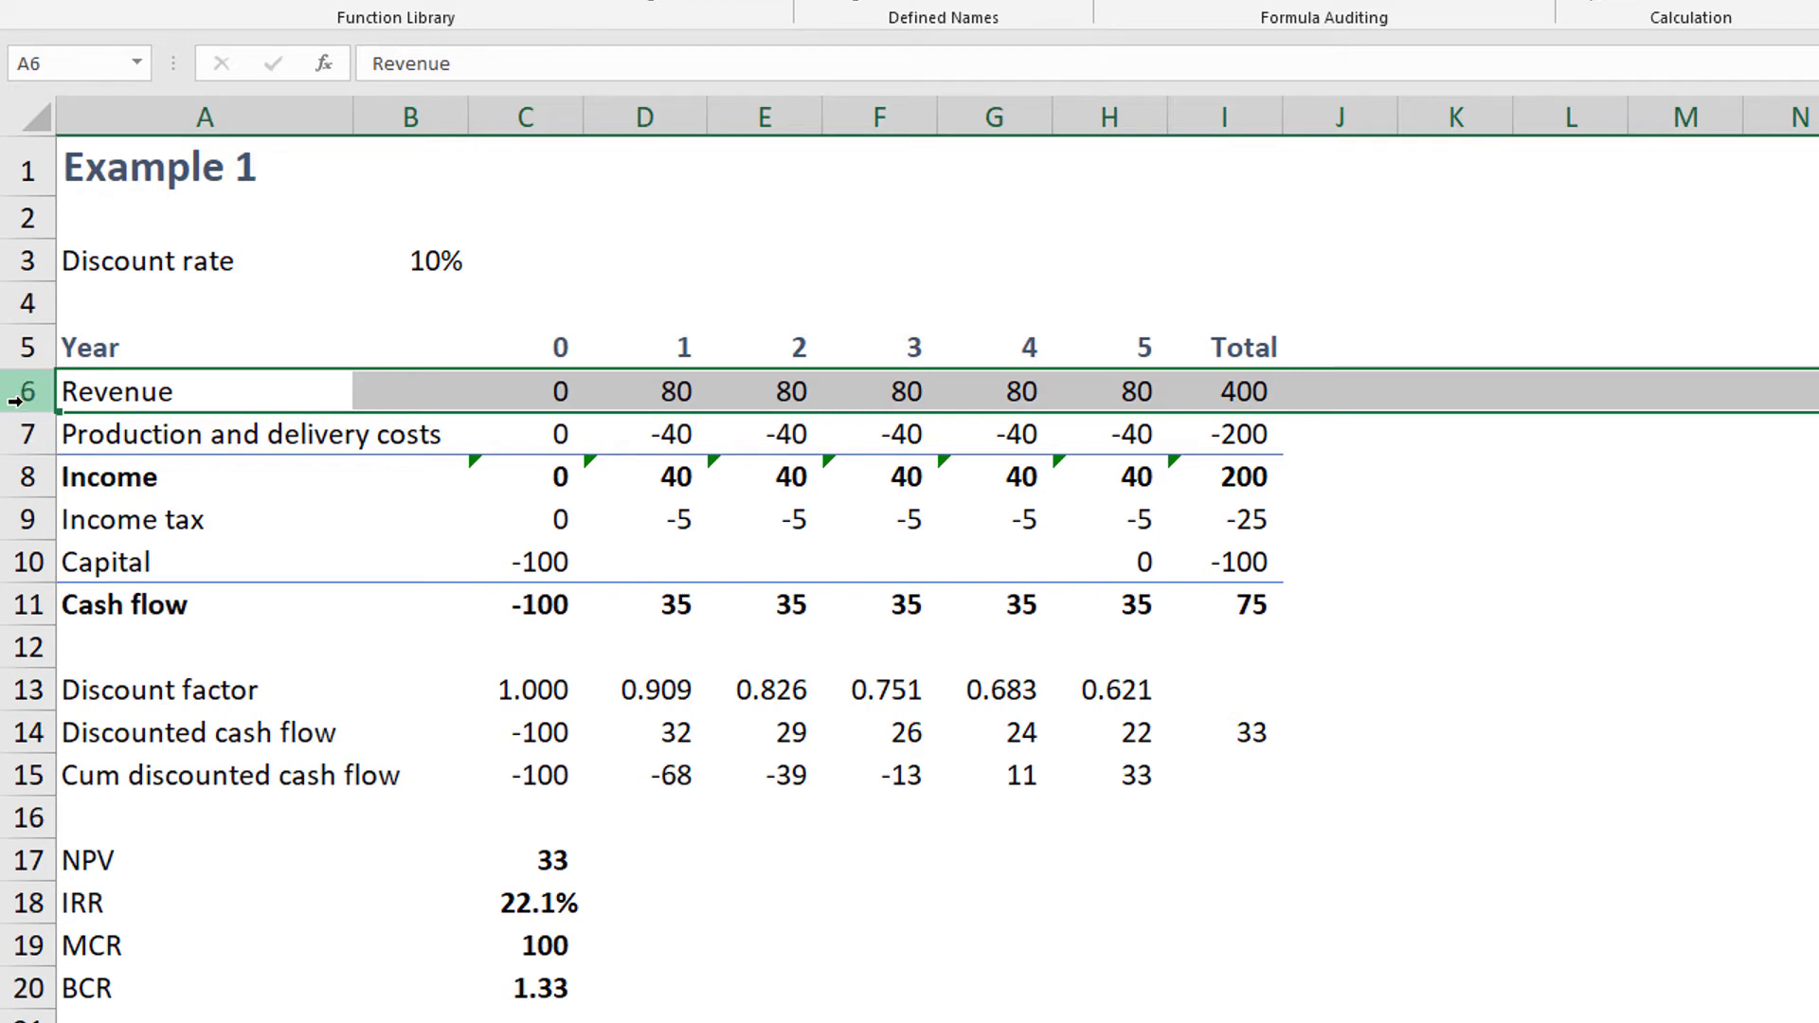
click(26, 437)
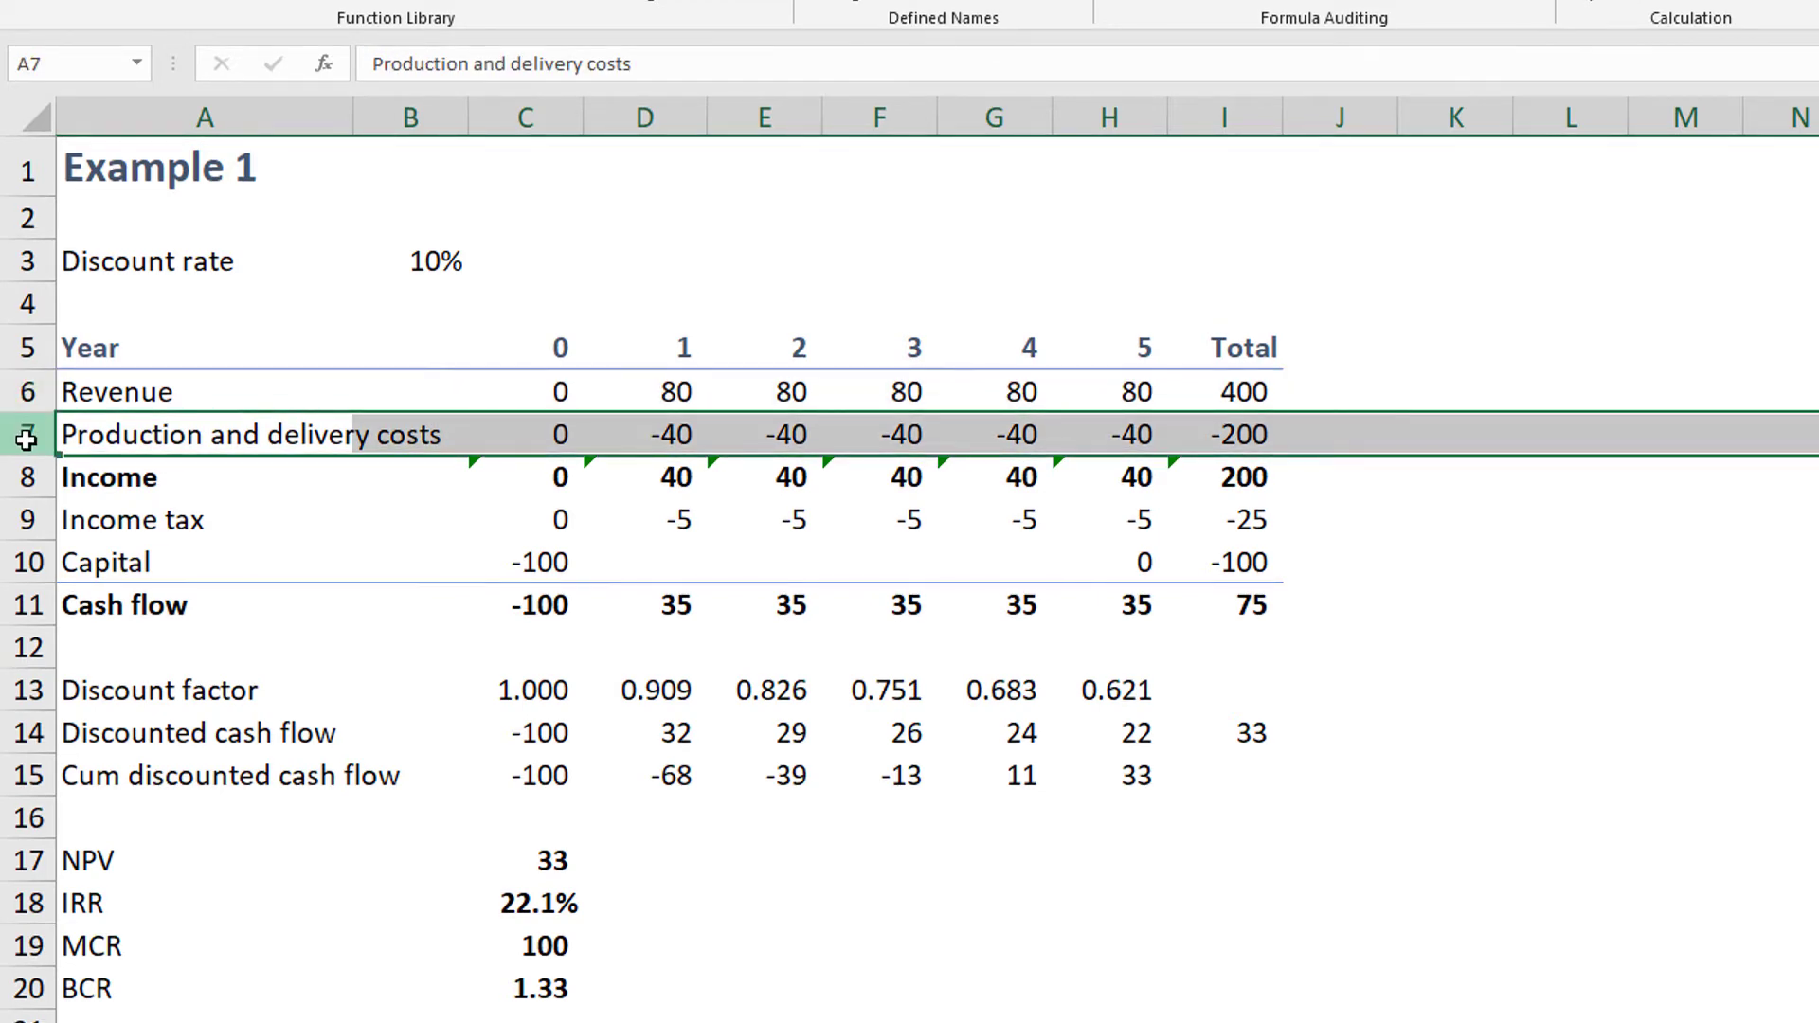
click(176, 471)
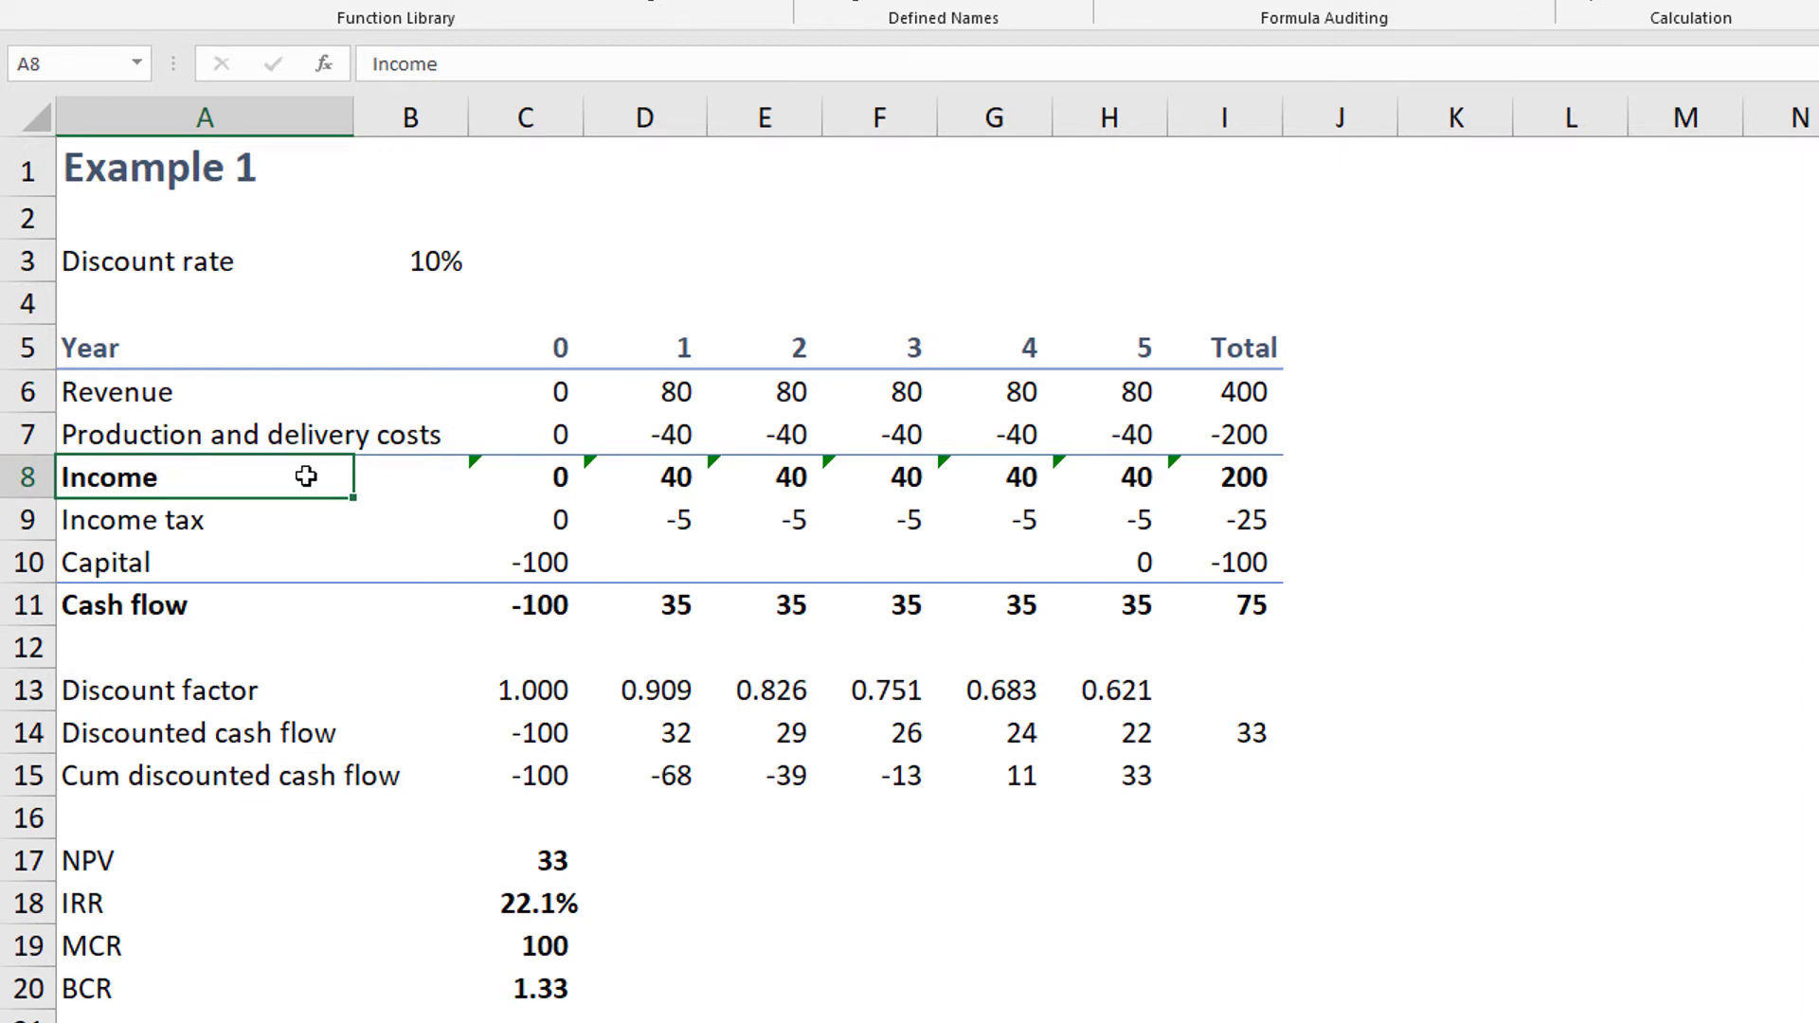
- Show the year 1 Income formula in D8, then point out the Income tax and Capital rows
click(676, 478)
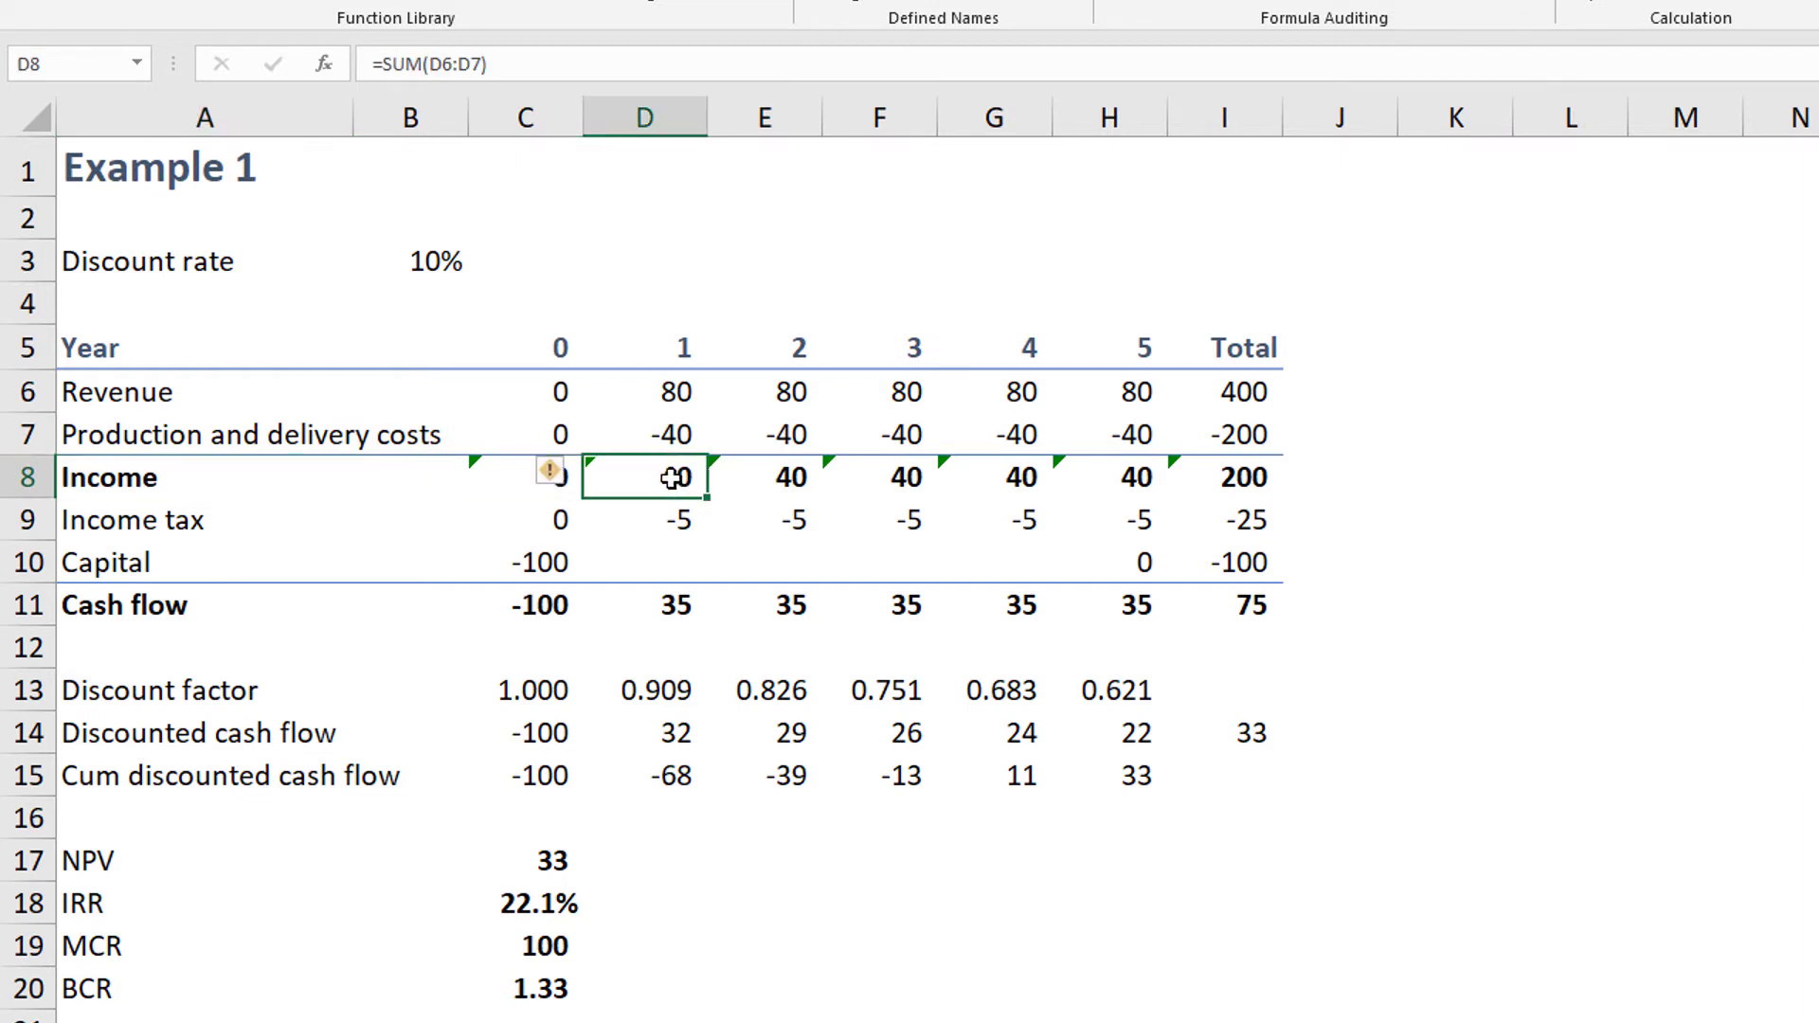
key(F2)
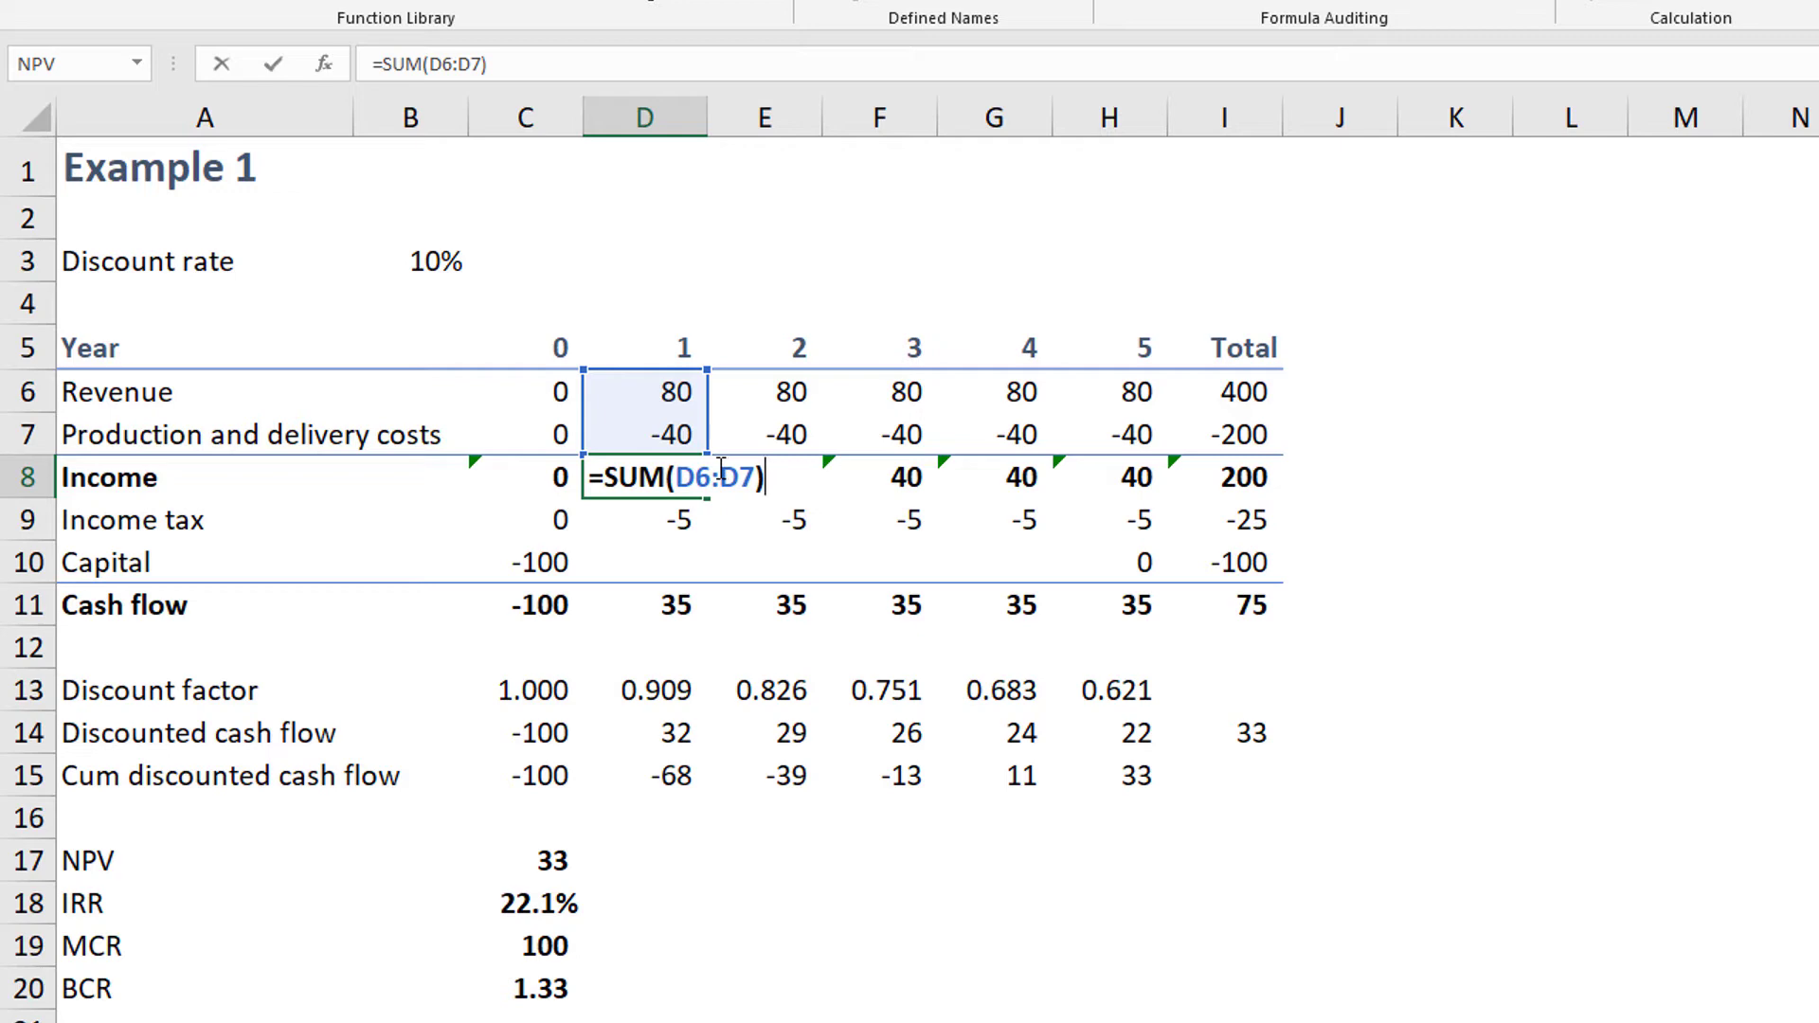
click(151, 521)
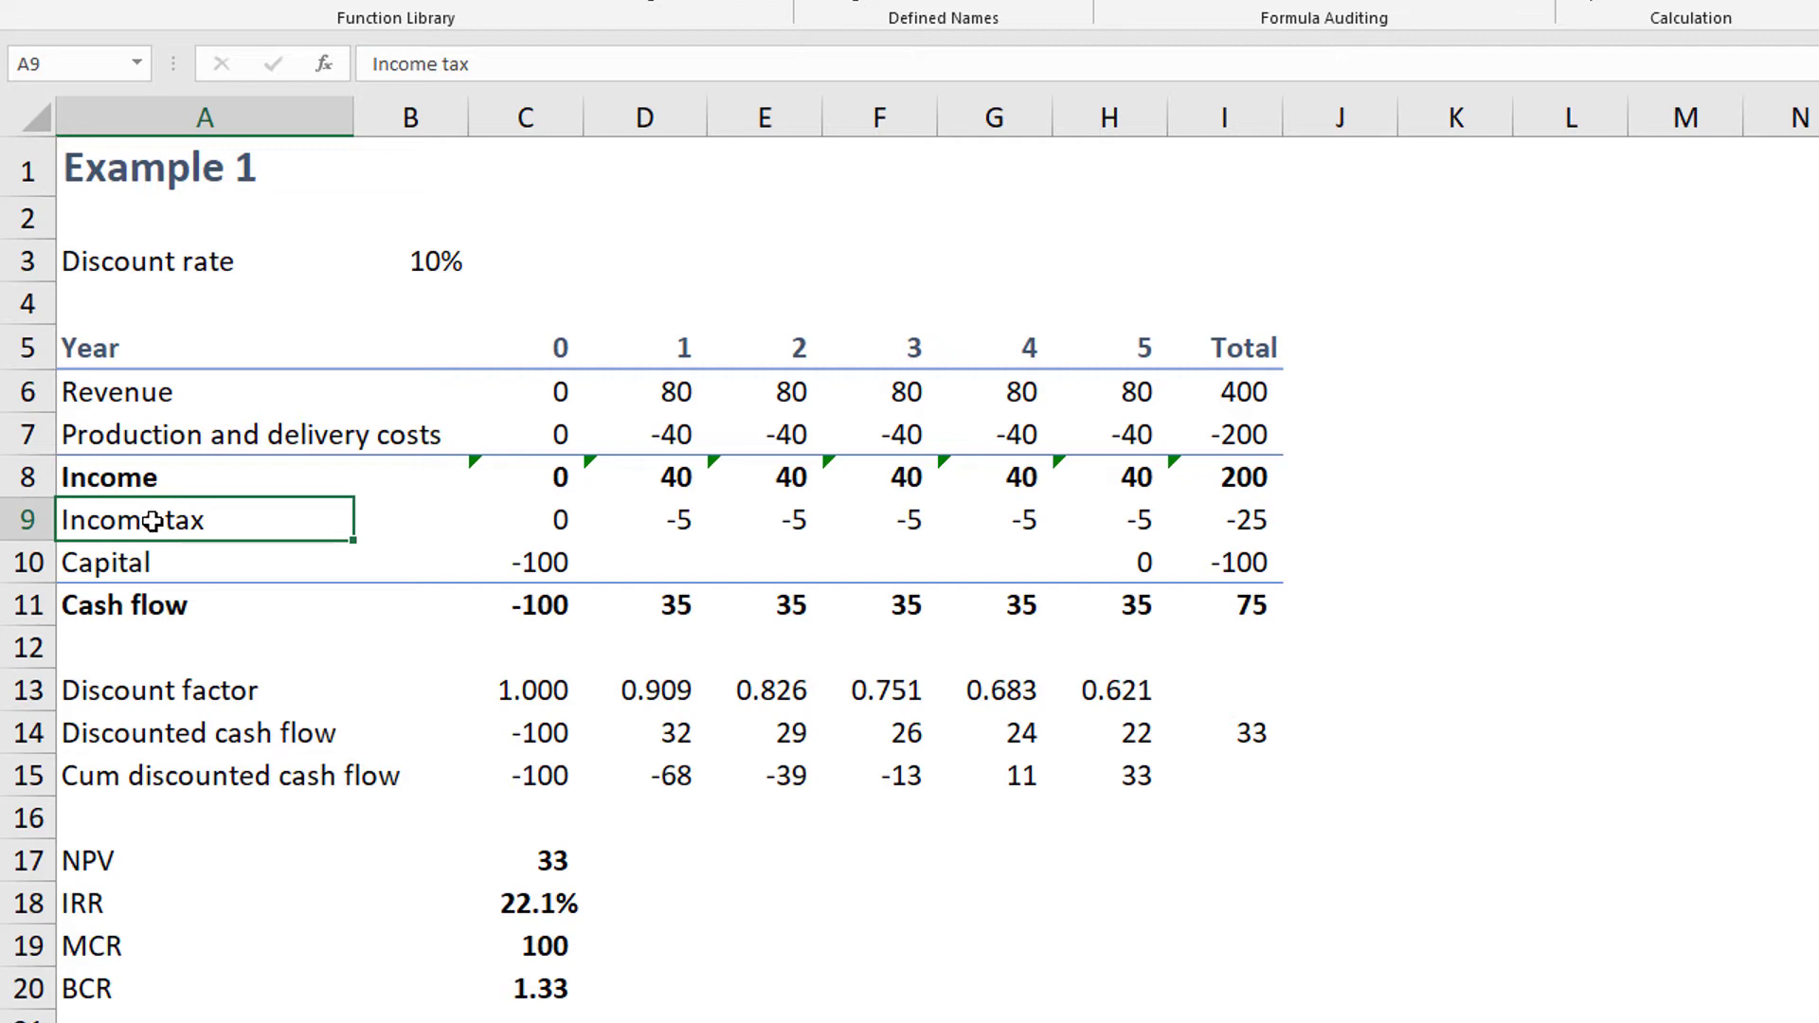
click(120, 564)
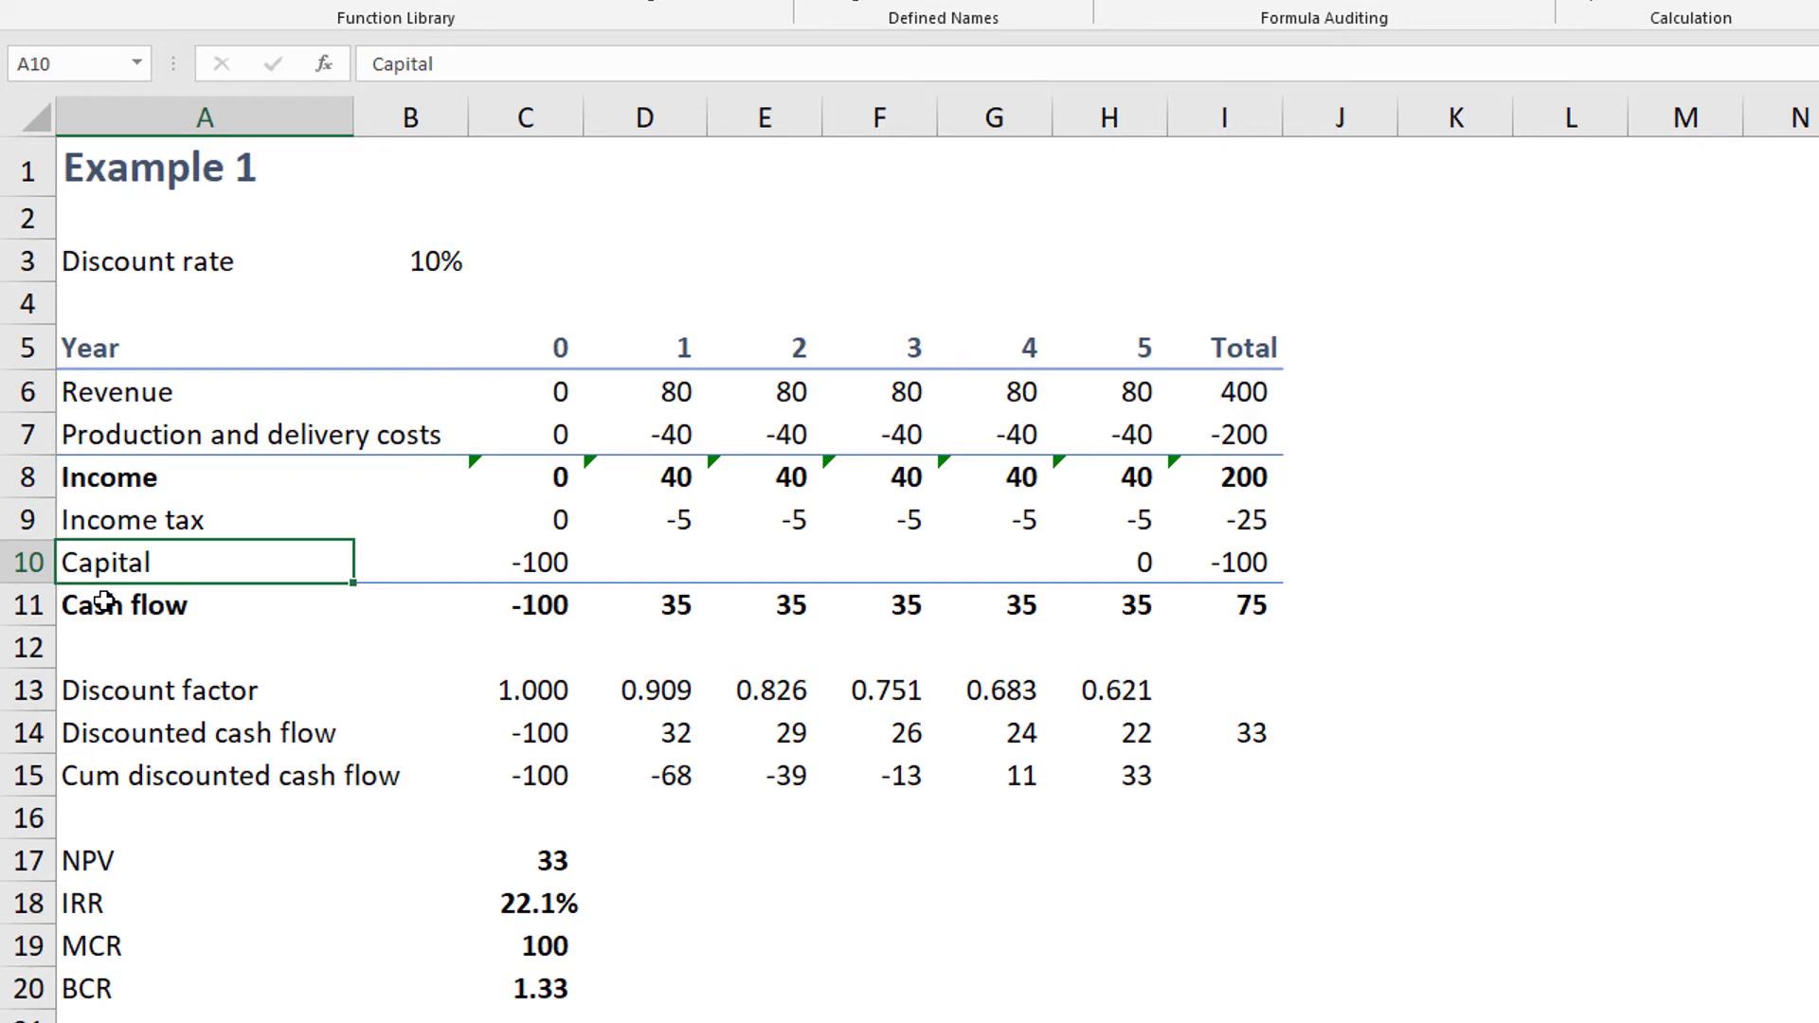
- Inspect the D11 cash flow formula and the D13 and E13 discount factor formulas
click(675, 603)
double_click(676, 603)
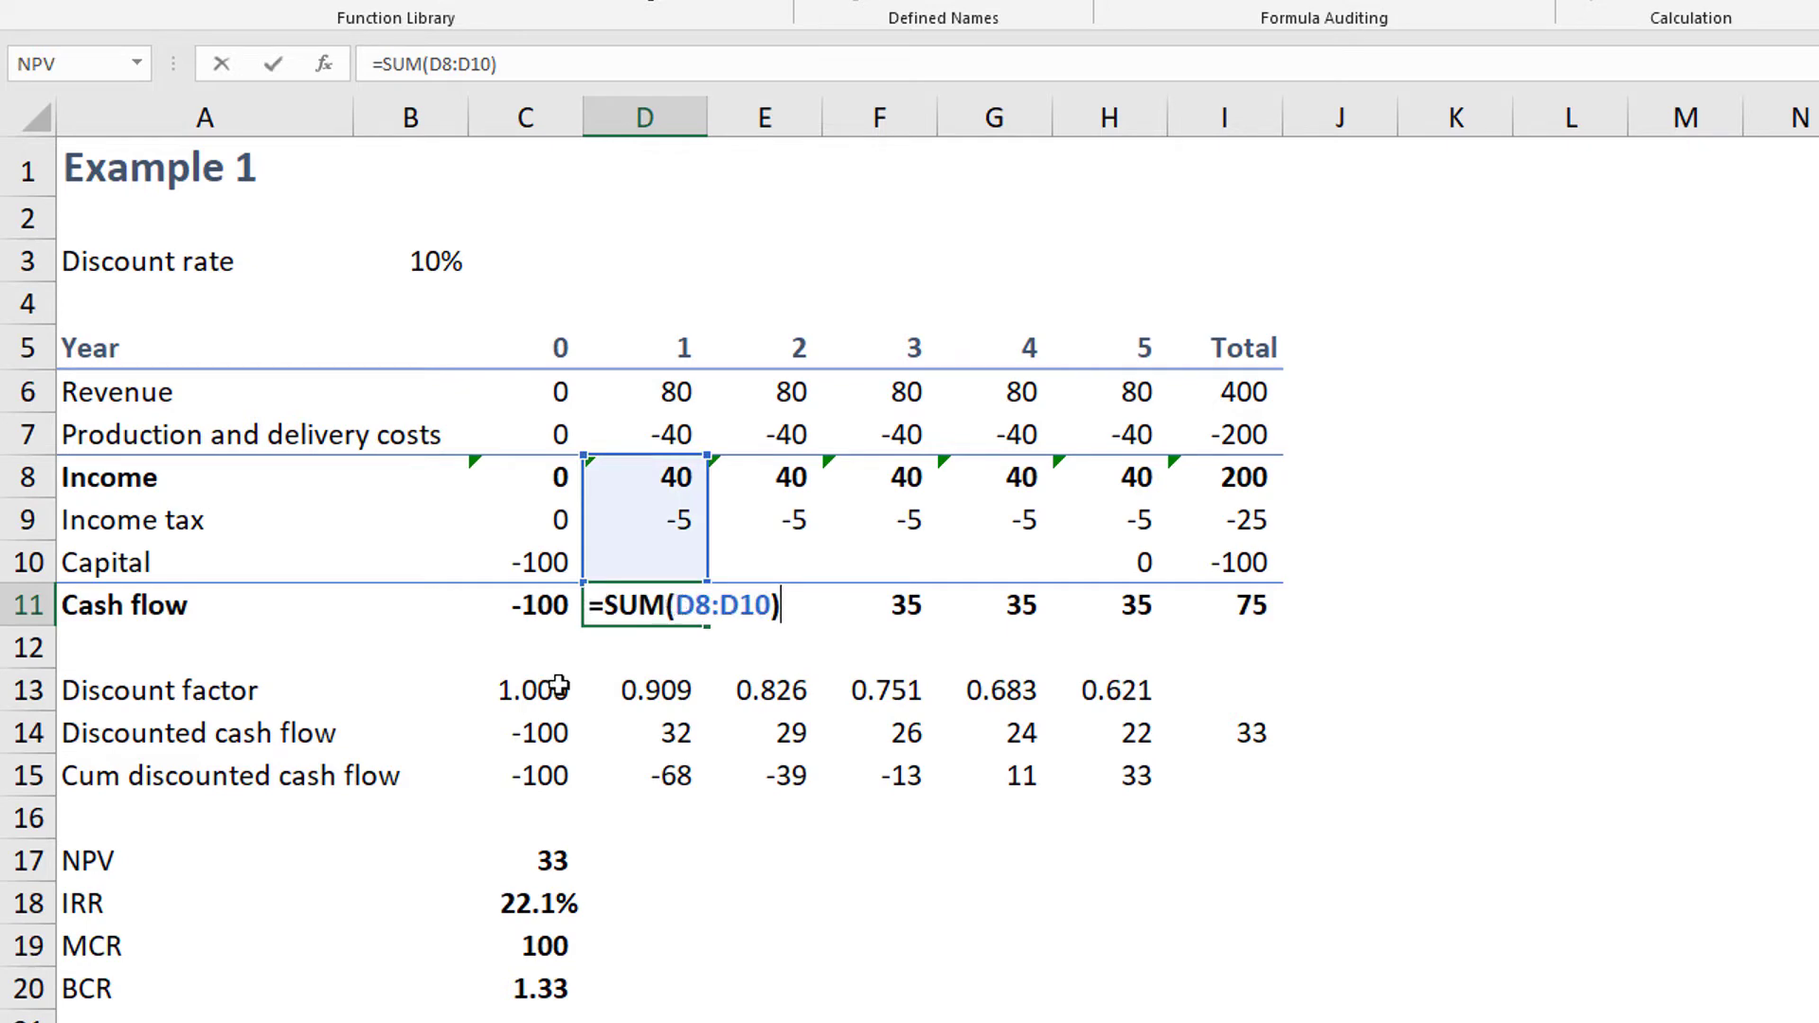
double_click(645, 691)
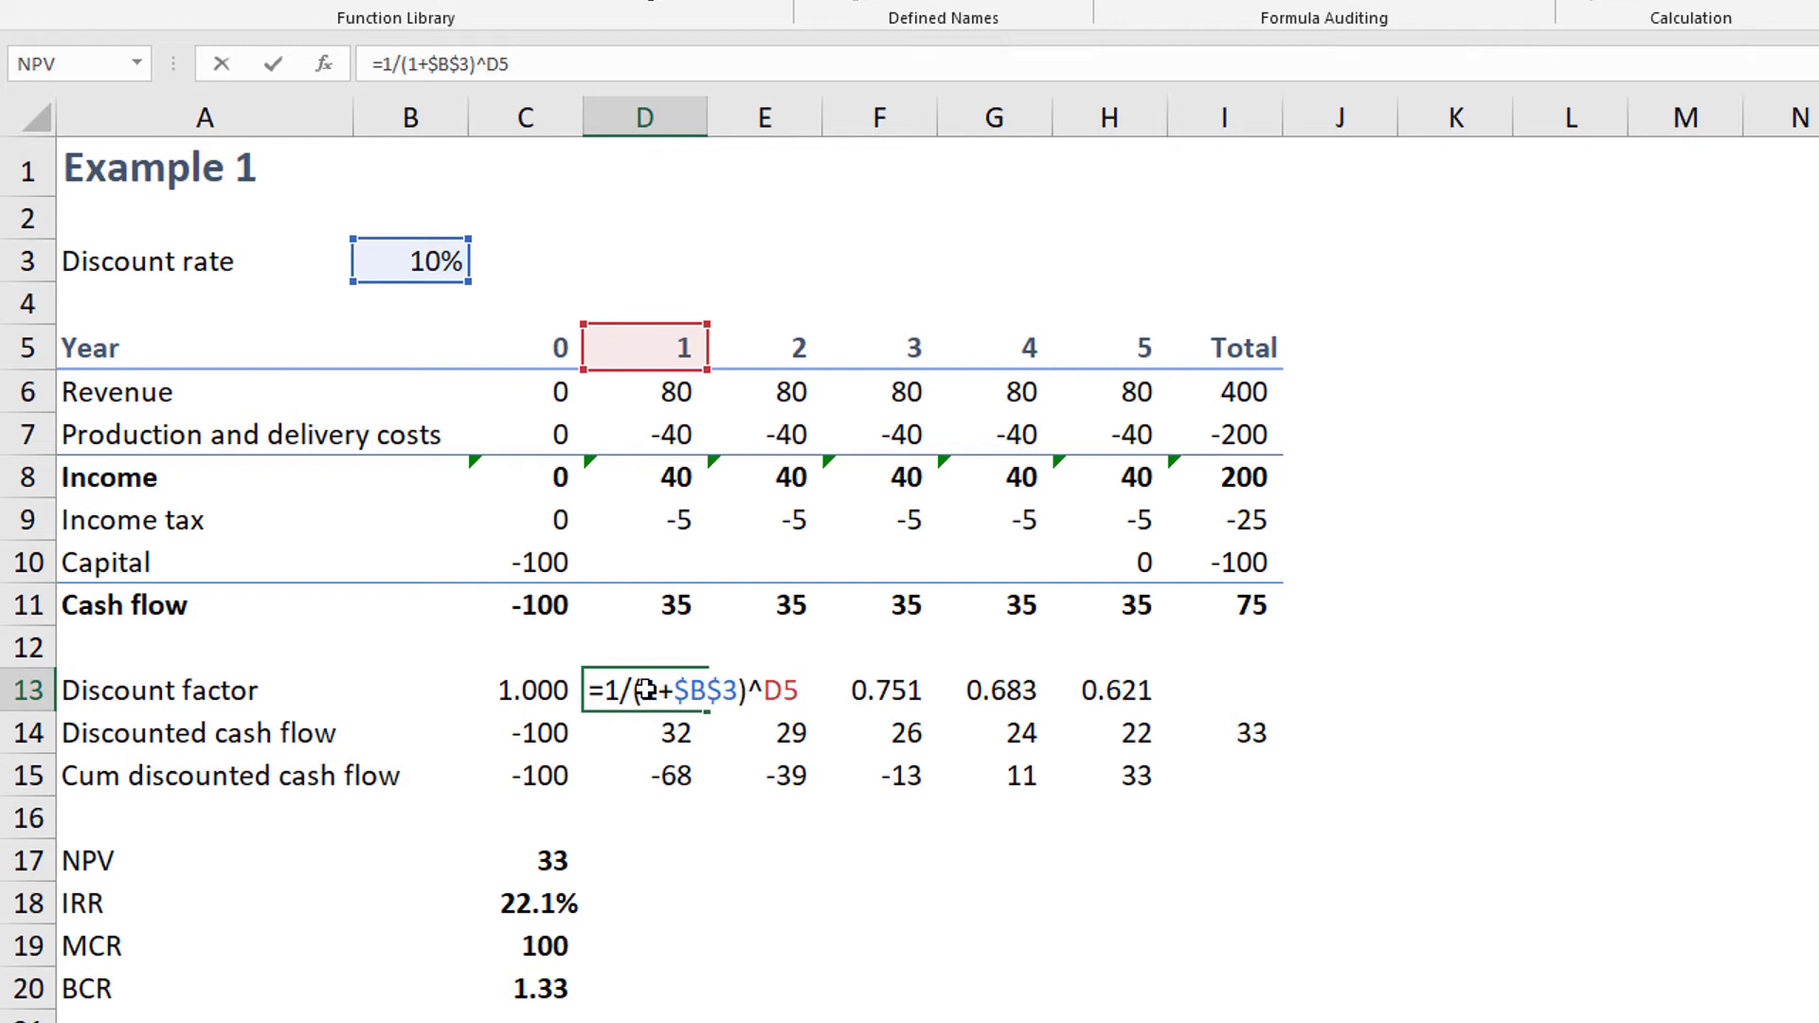
key(ctrl+Return)
key(Right)
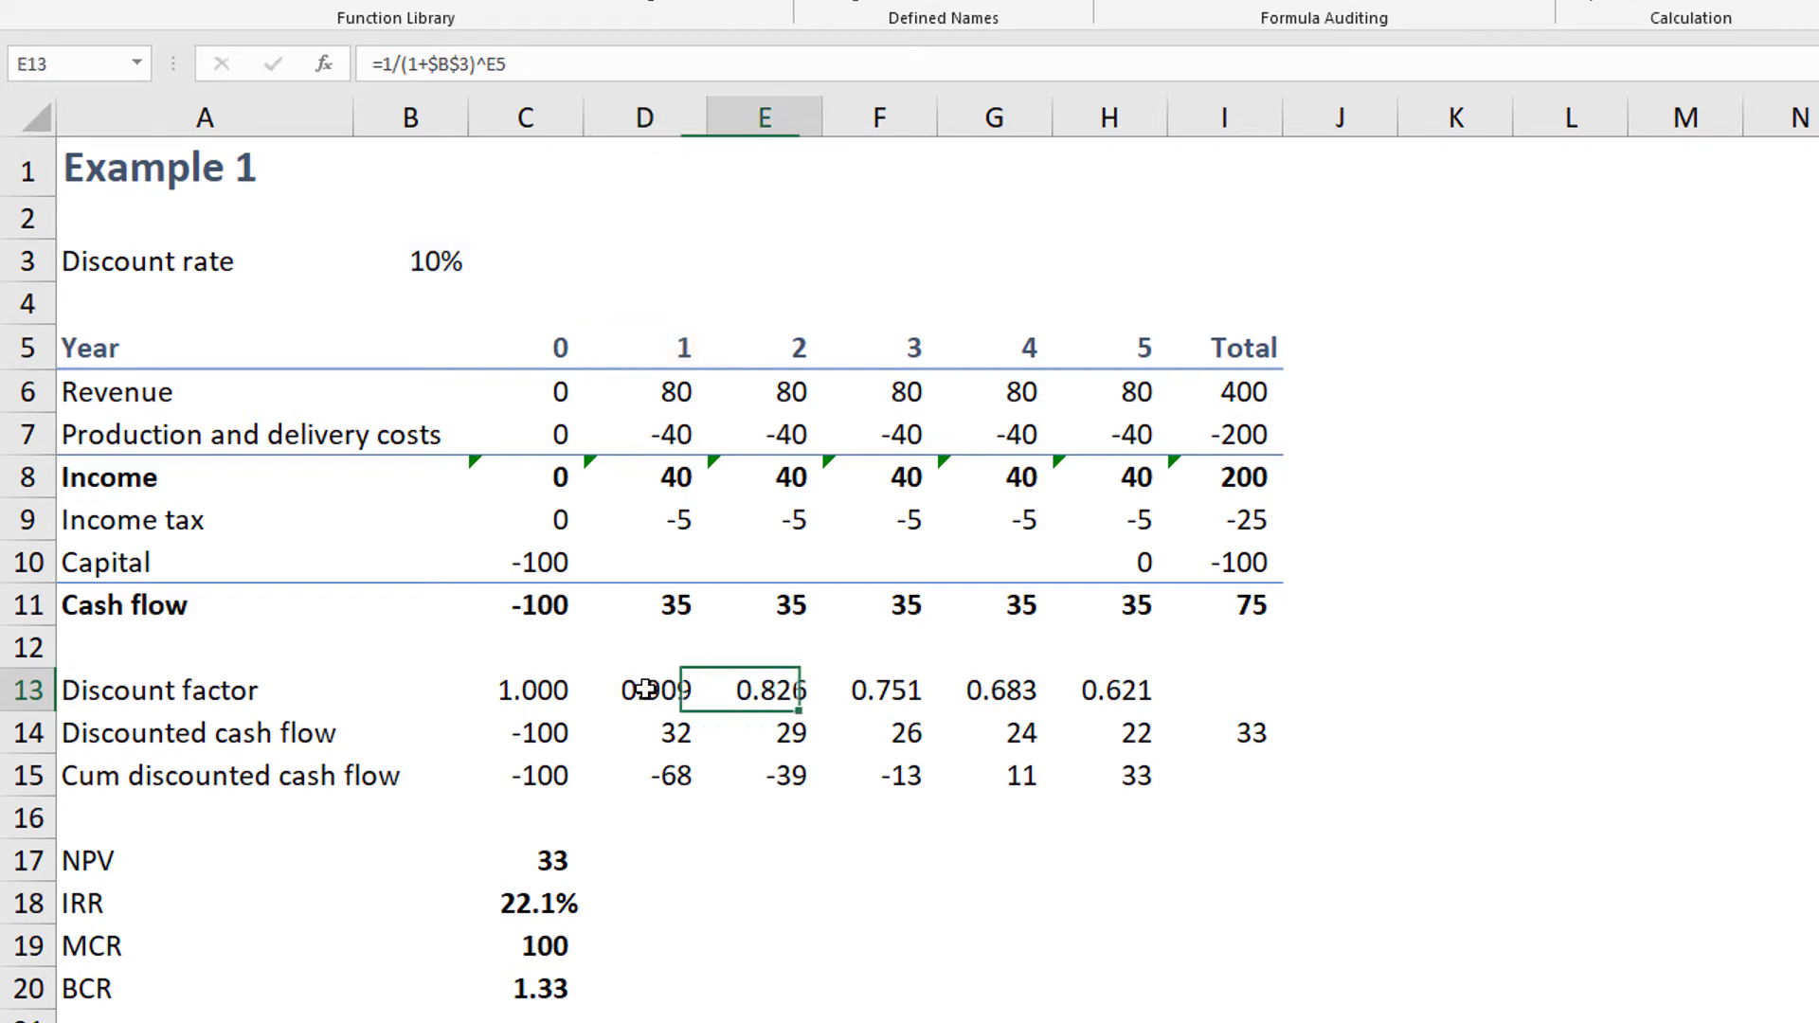
key(F2)
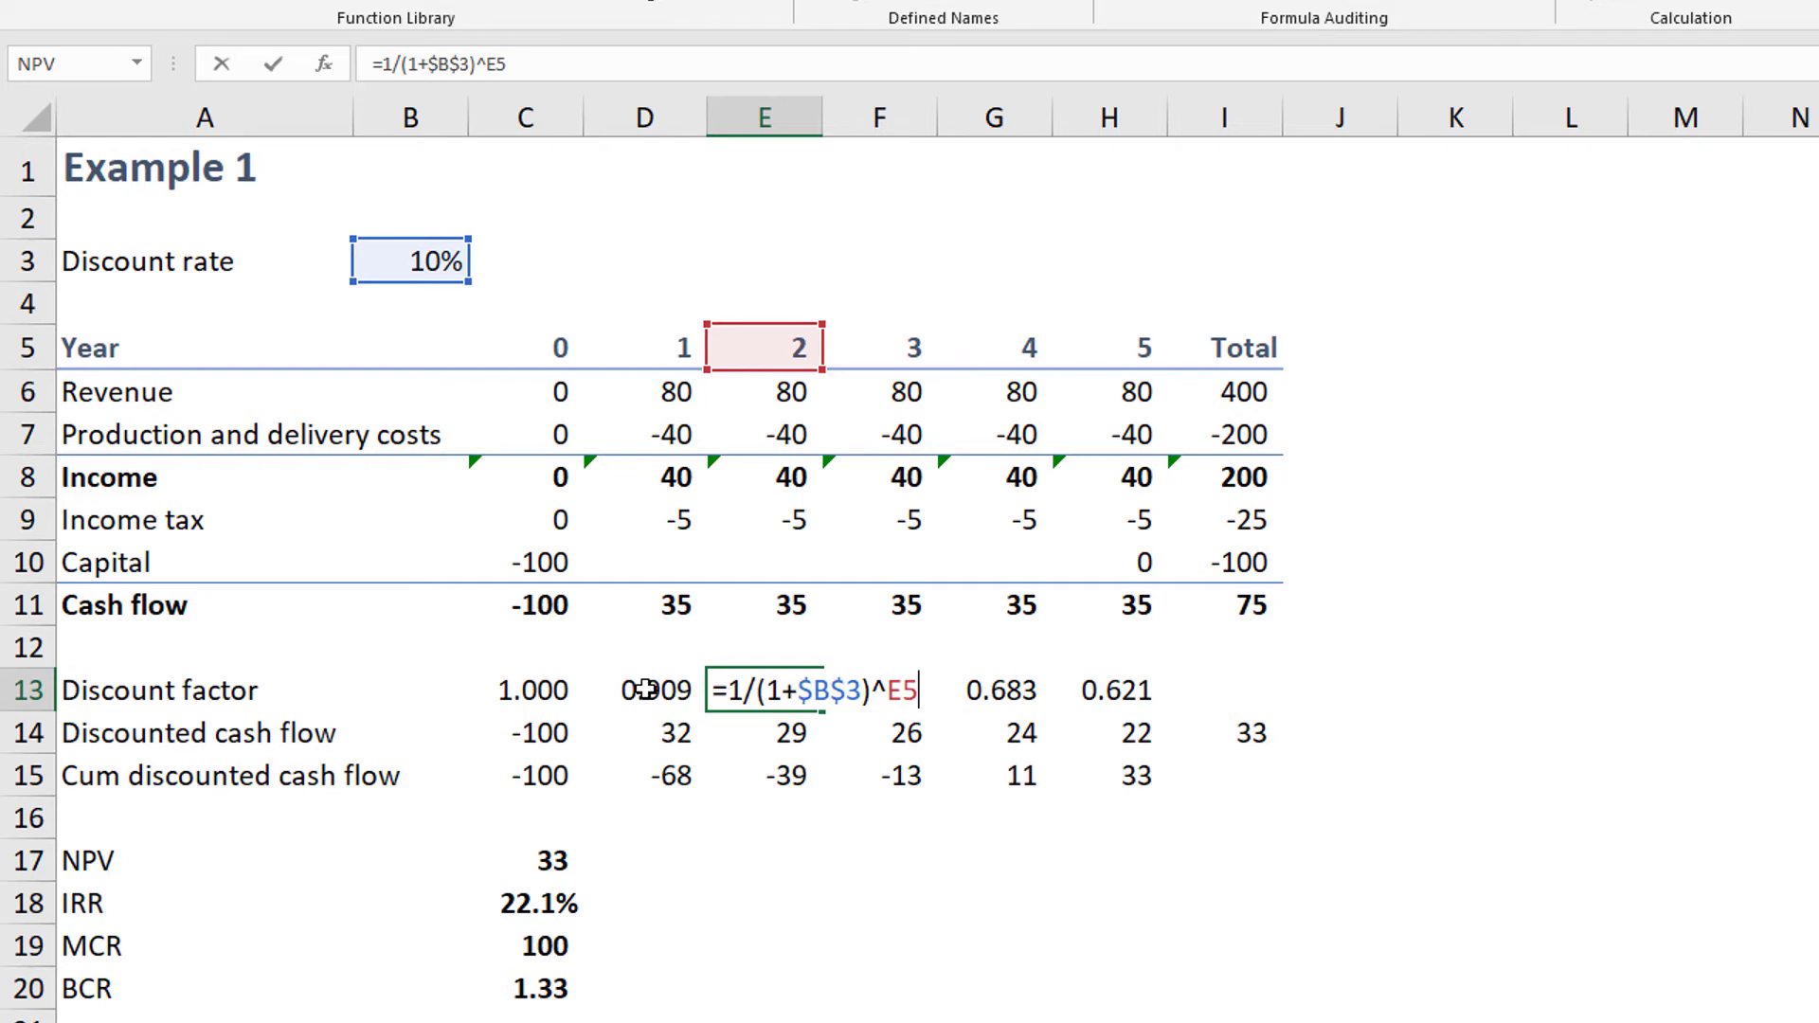
key(ctrl+Return)
- Inspect the discounted cash flow formulas in D14 and E14 without changing them
click(668, 733)
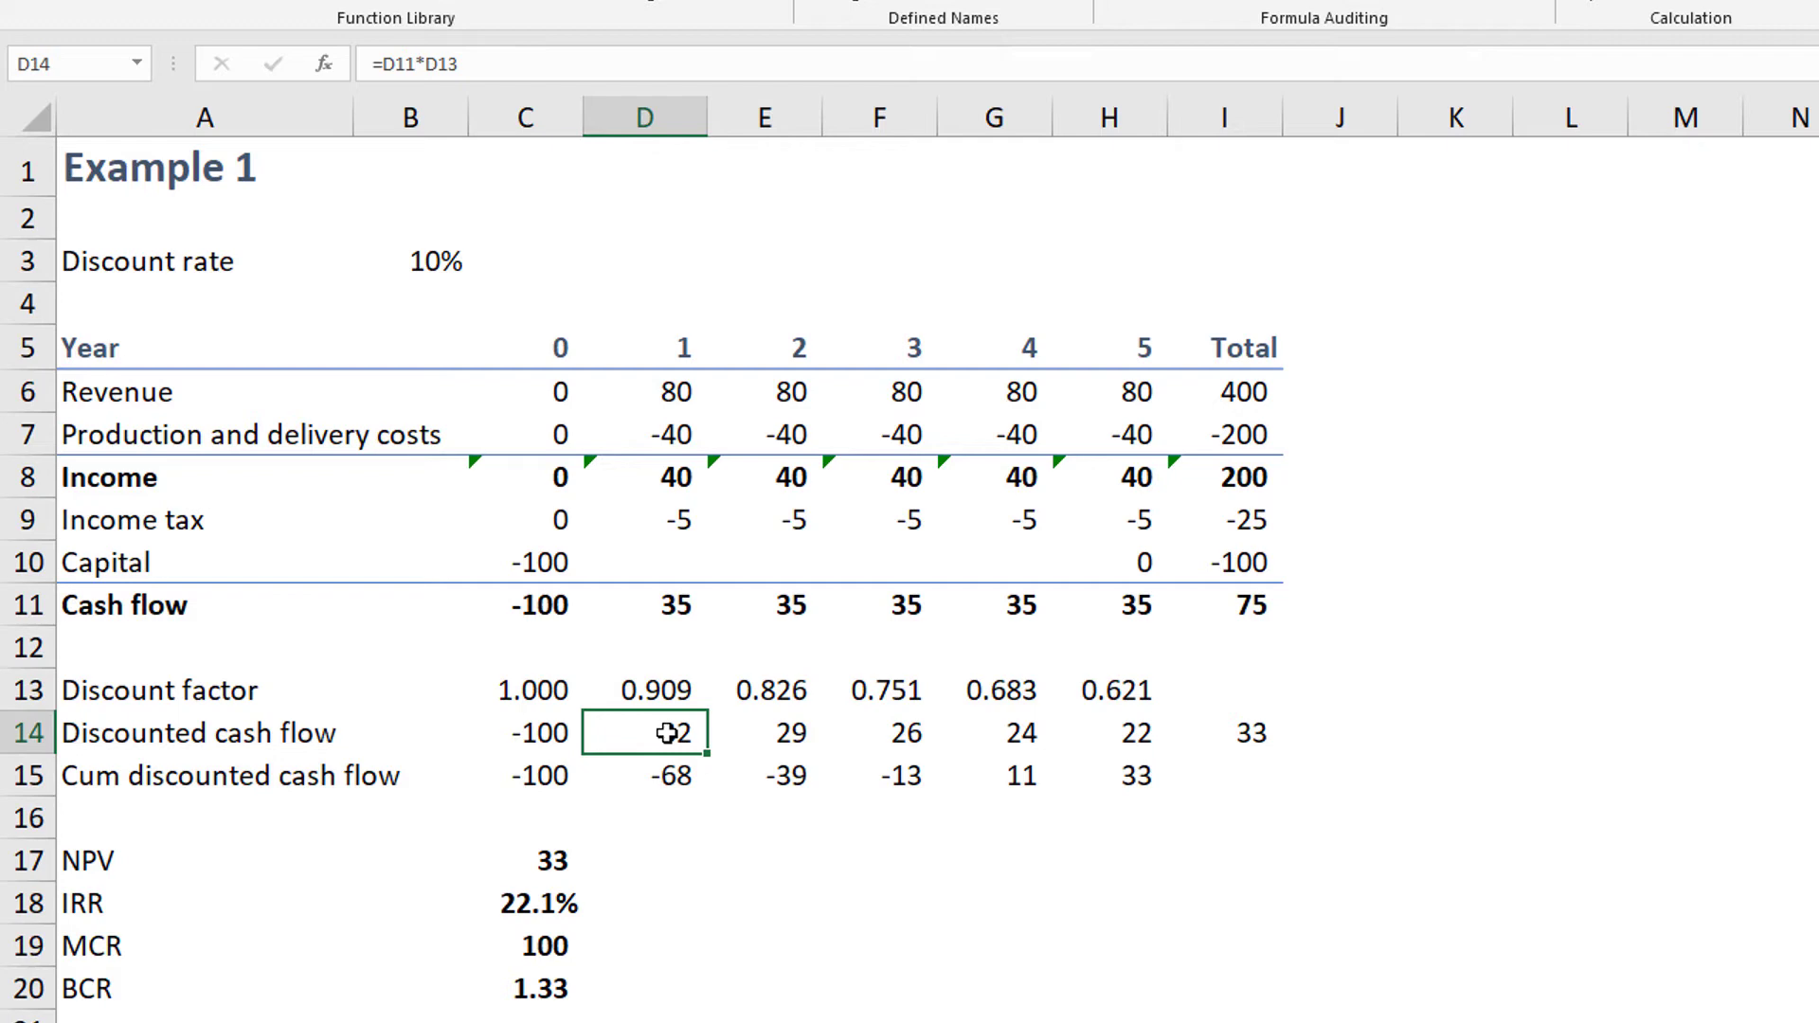
double_click(668, 732)
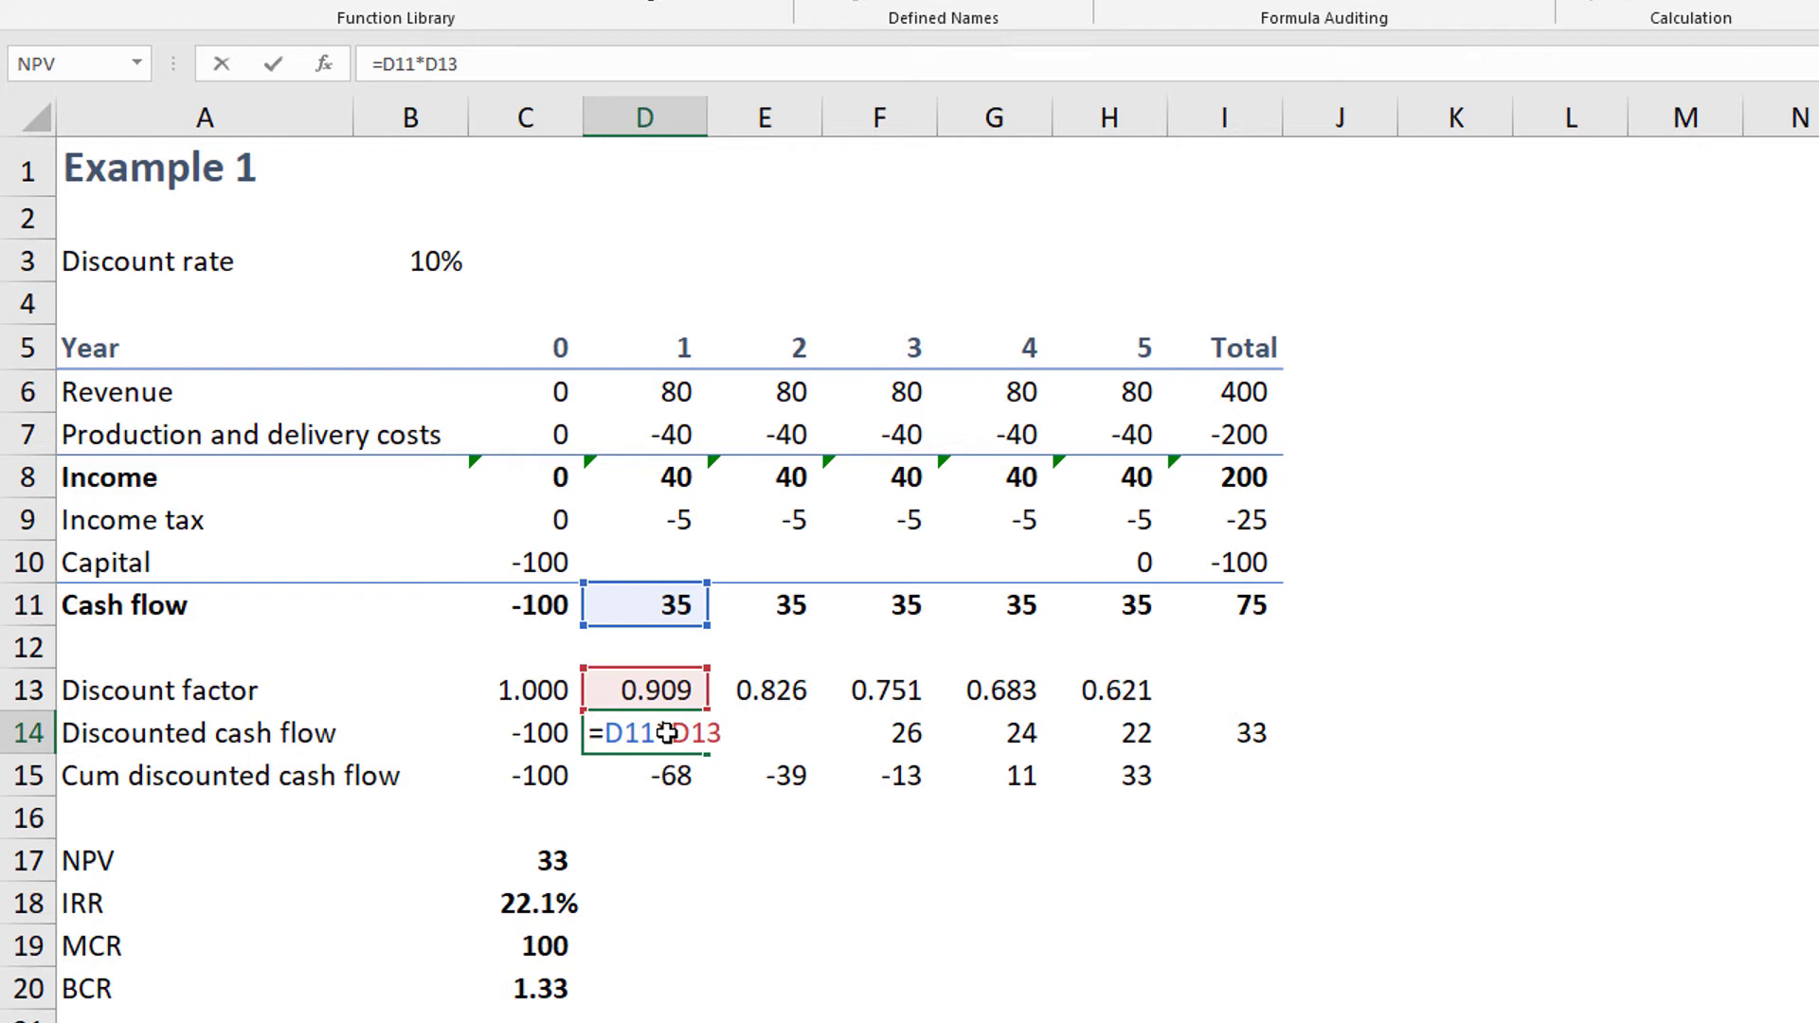
key(ctrl+Return)
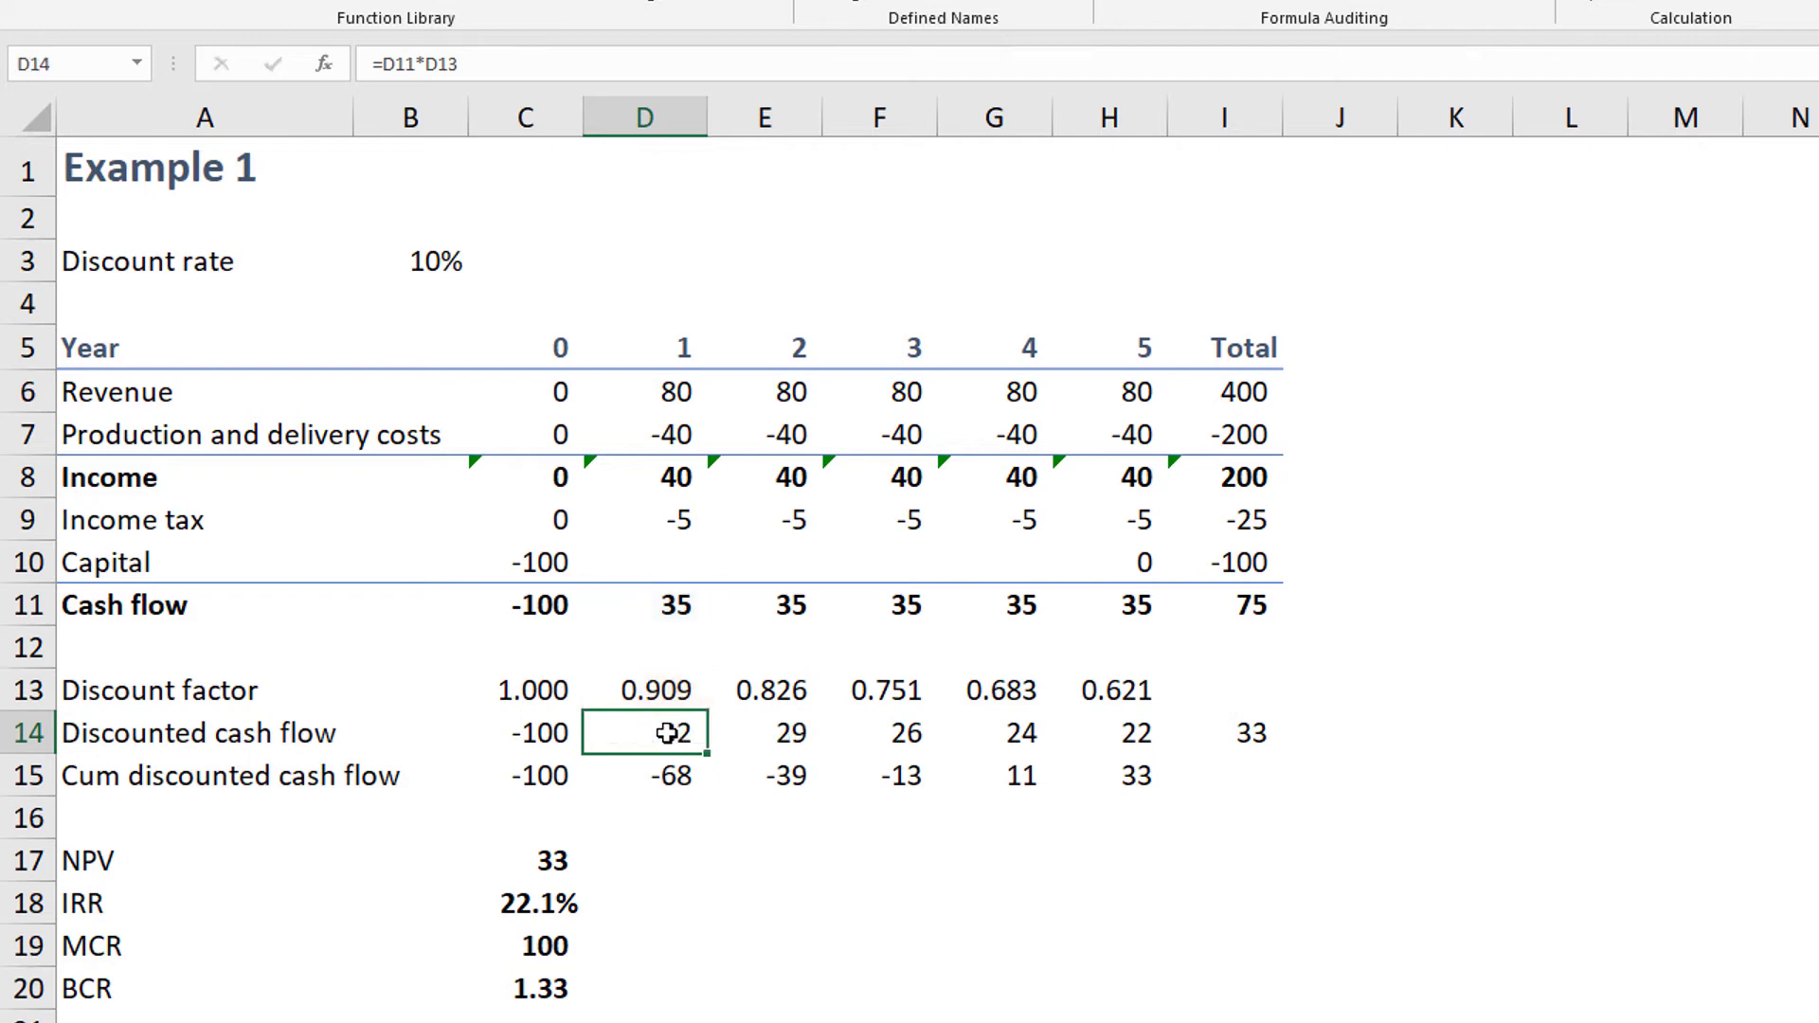
key(Right)
key(F2)
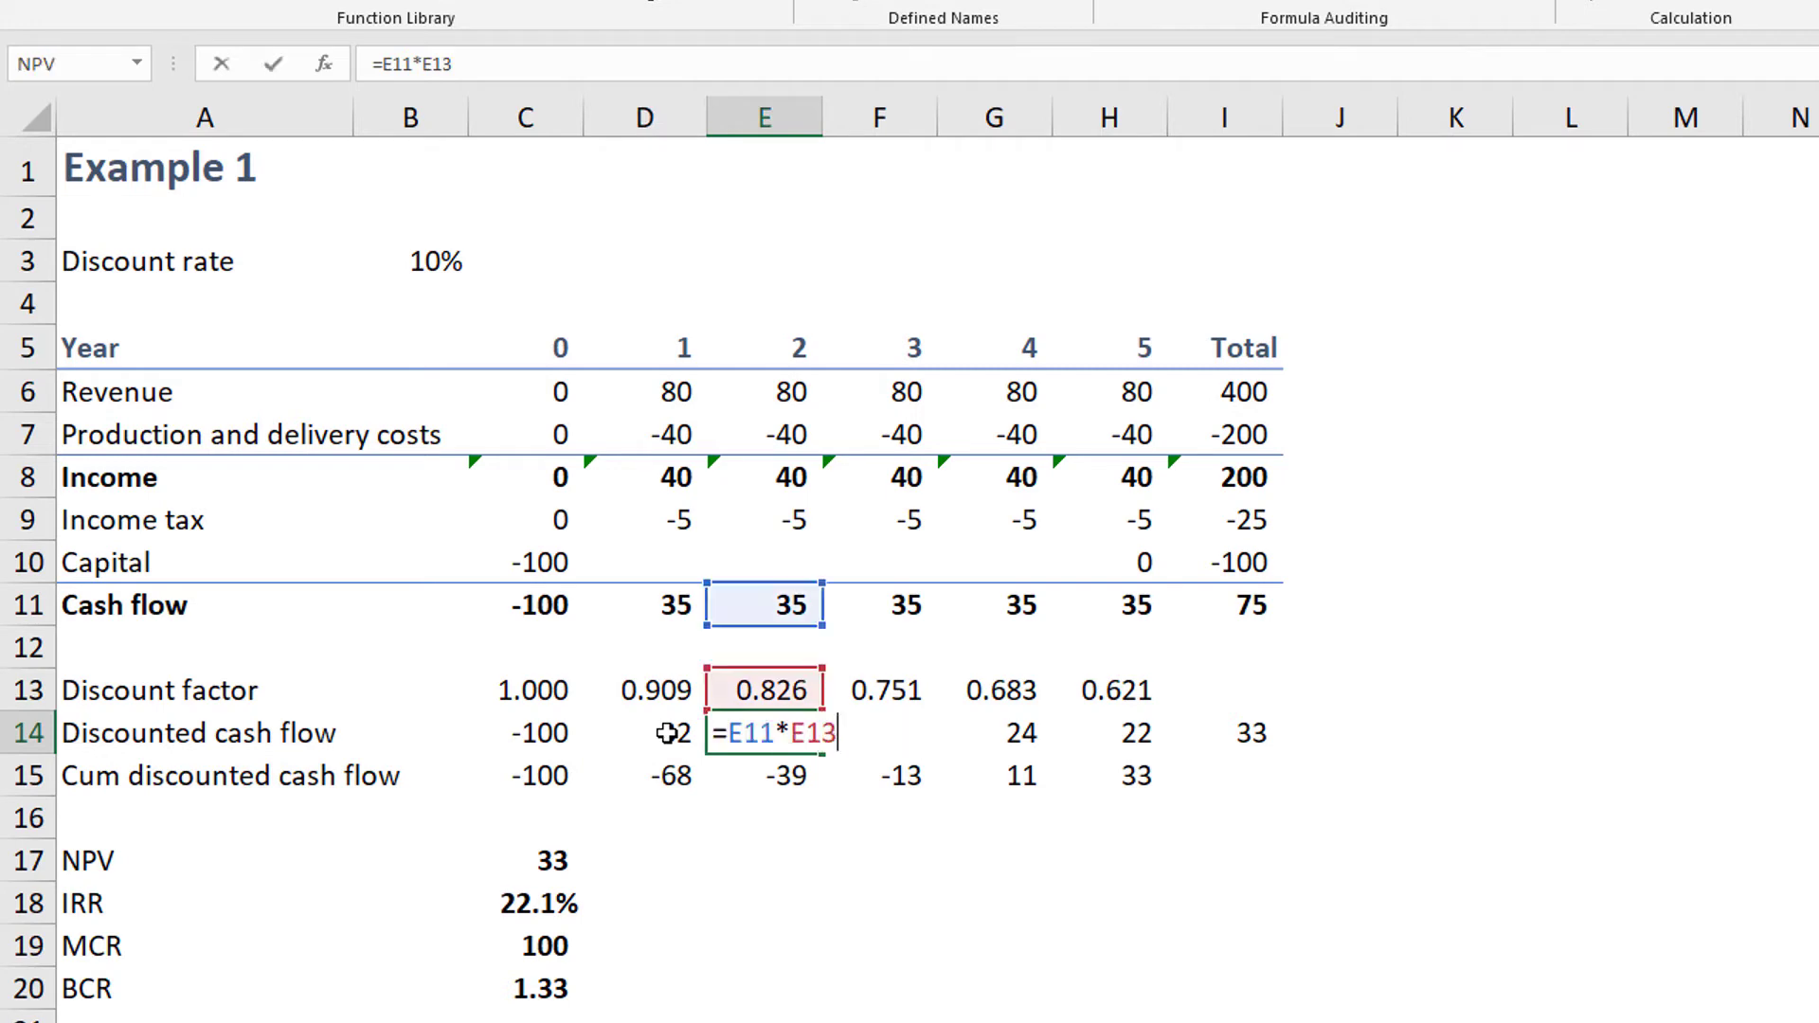
key(Escape)
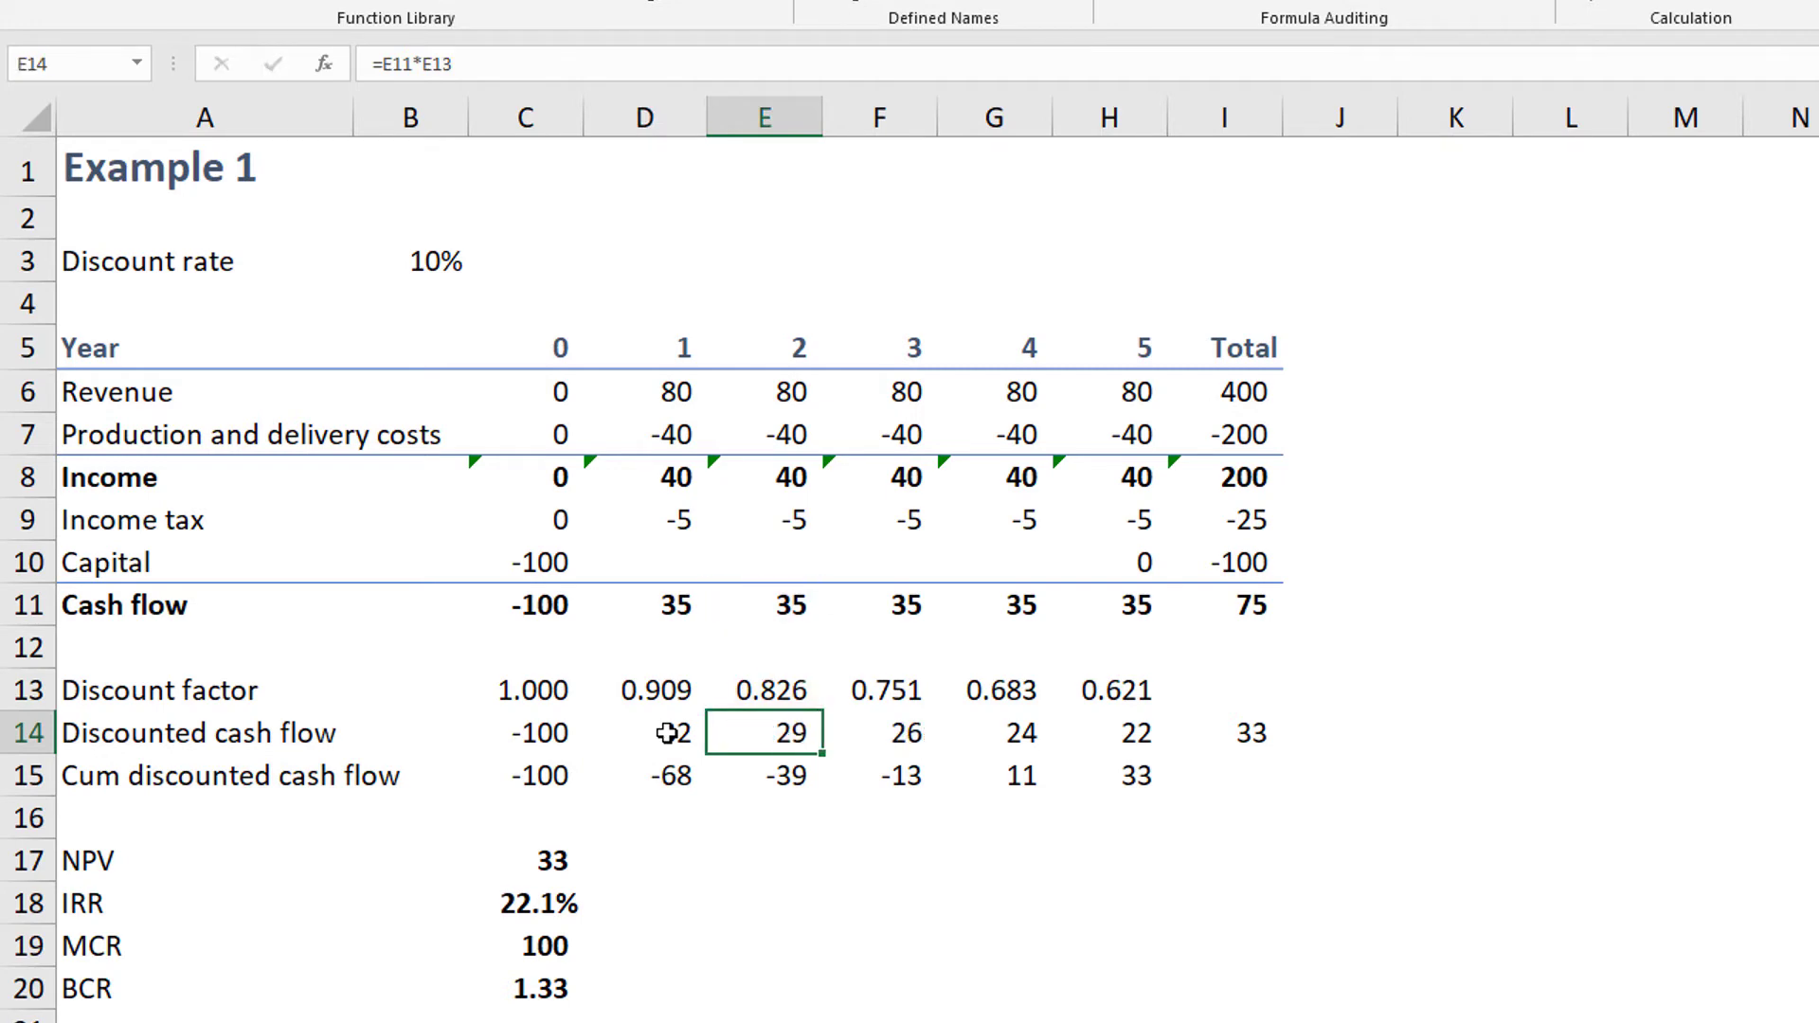
- Review the E15 running-total formula and the existing NPV formula in C17
key(Down)
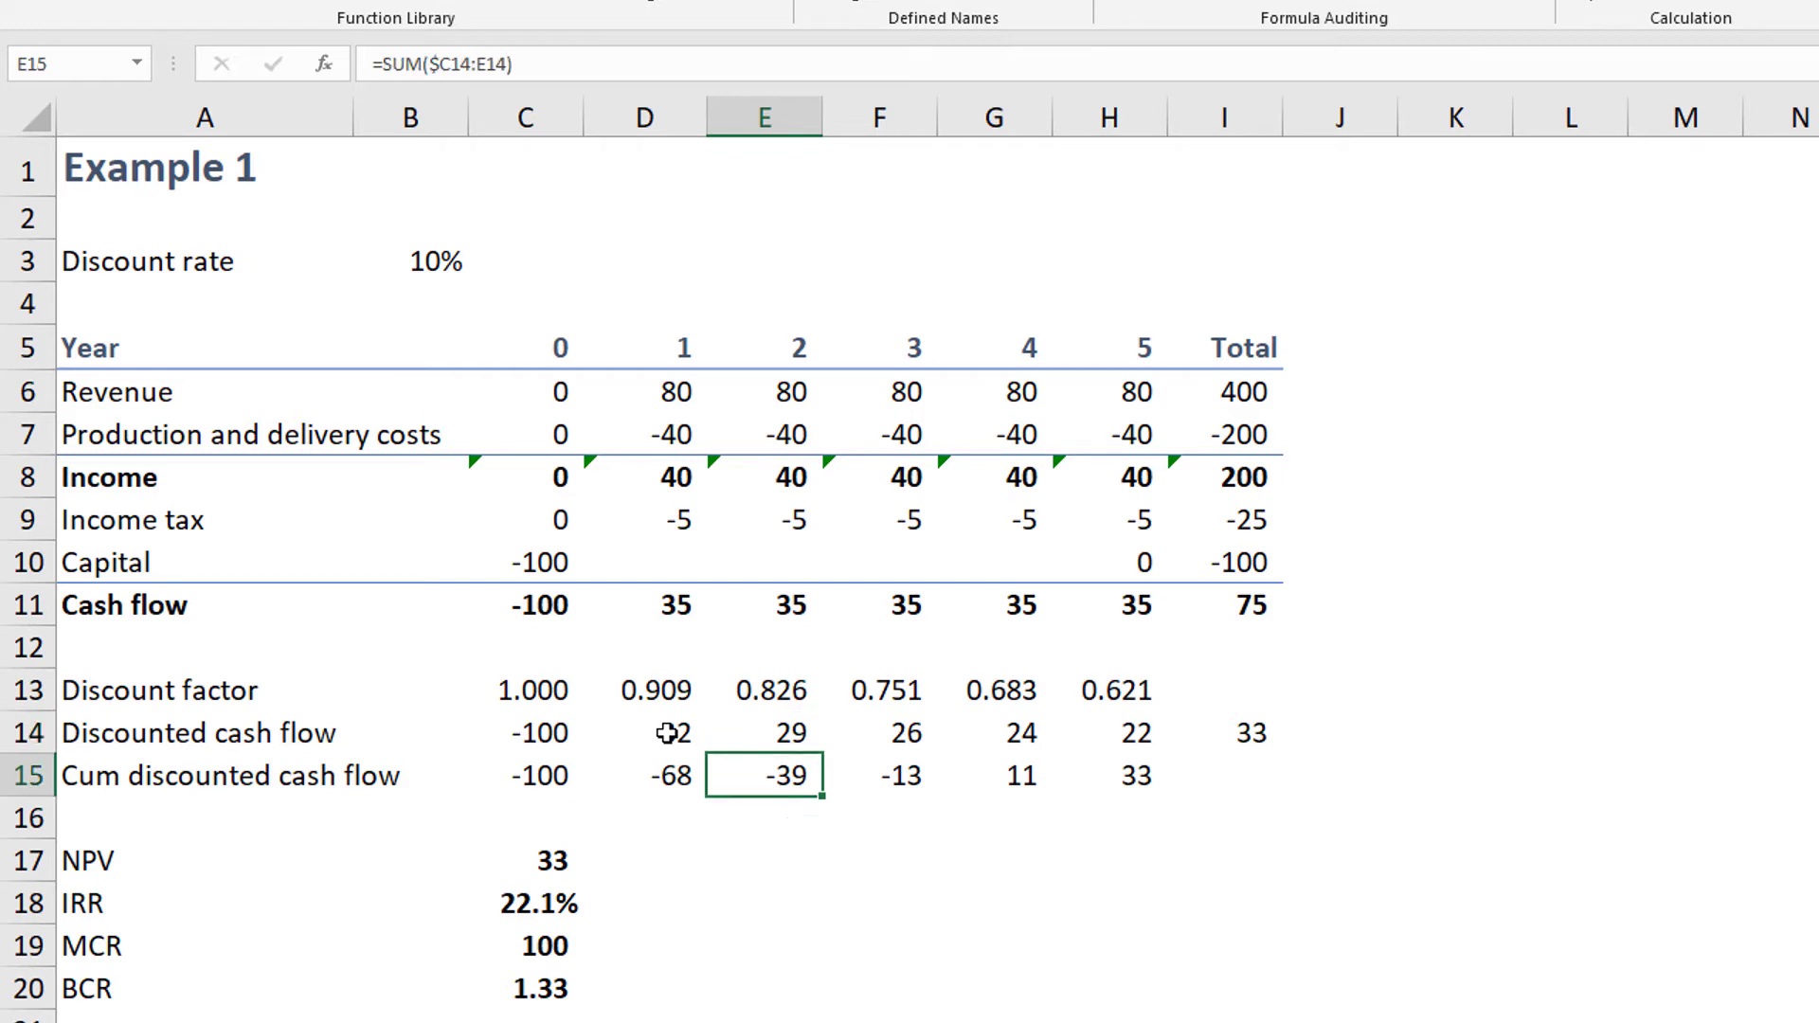
key(F2)
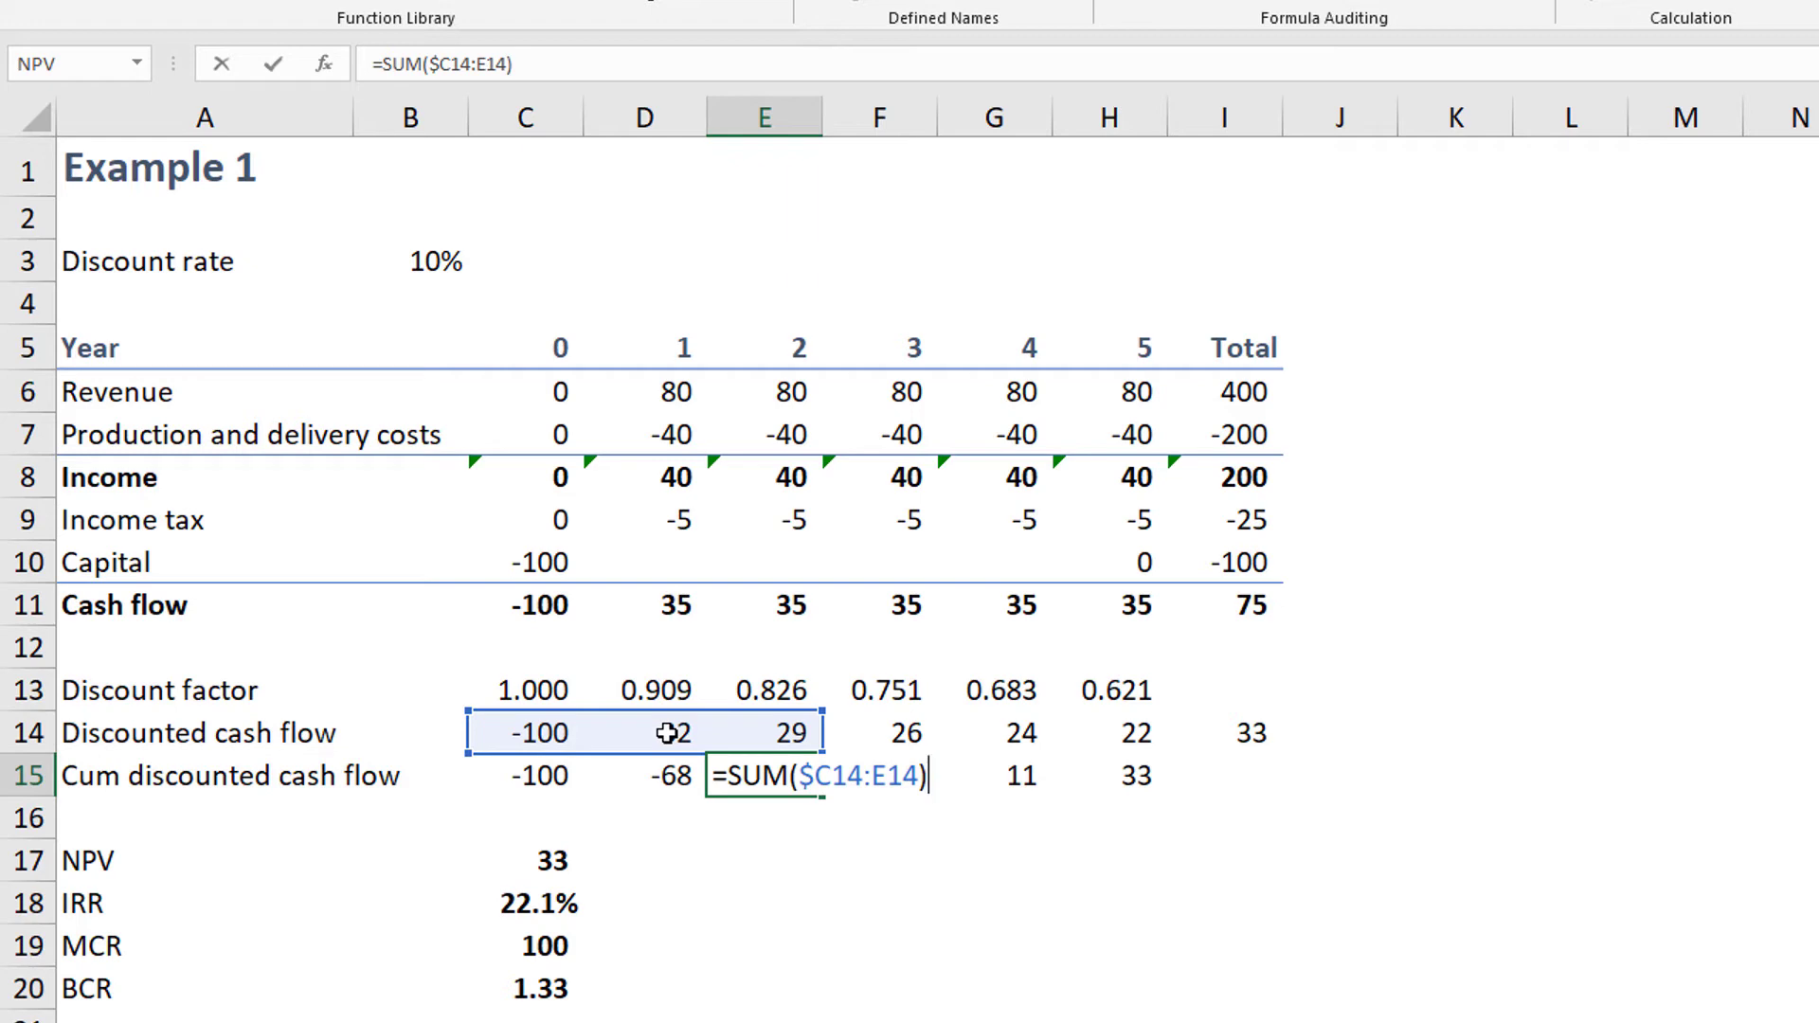
key(ctrl+Return)
key(Left)
key(Left)
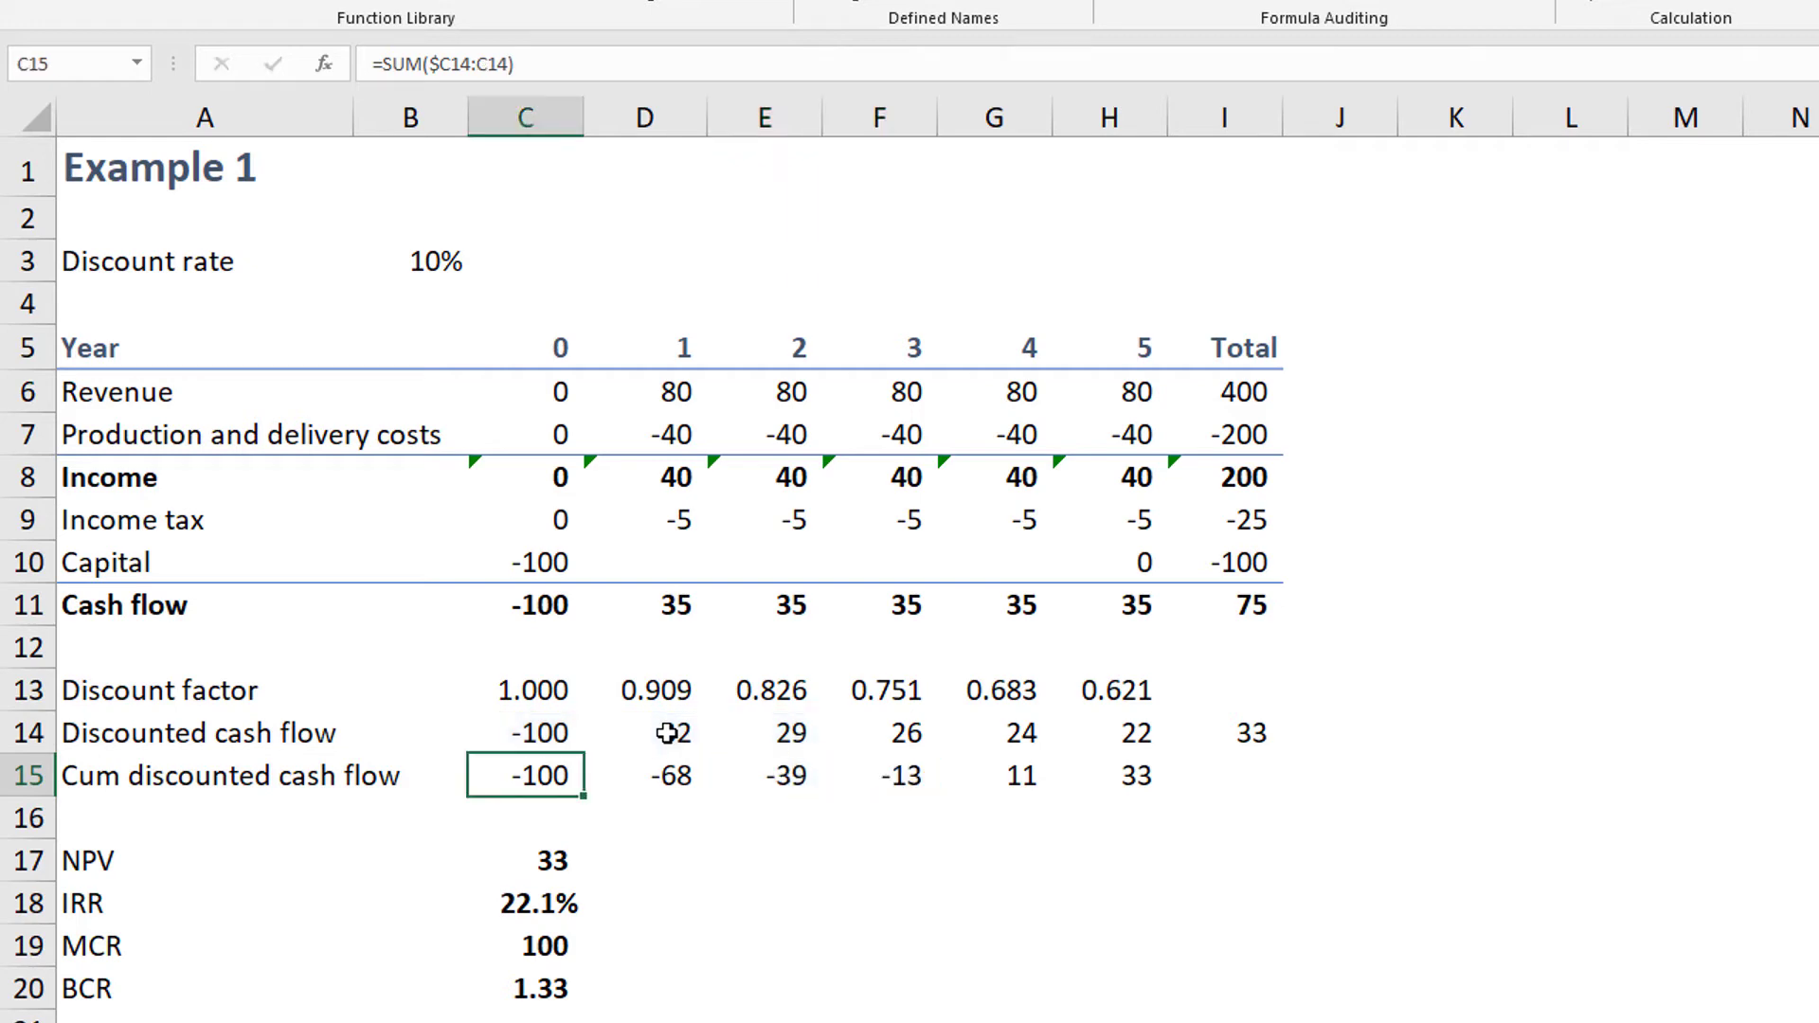
key(Down)
key(Down)
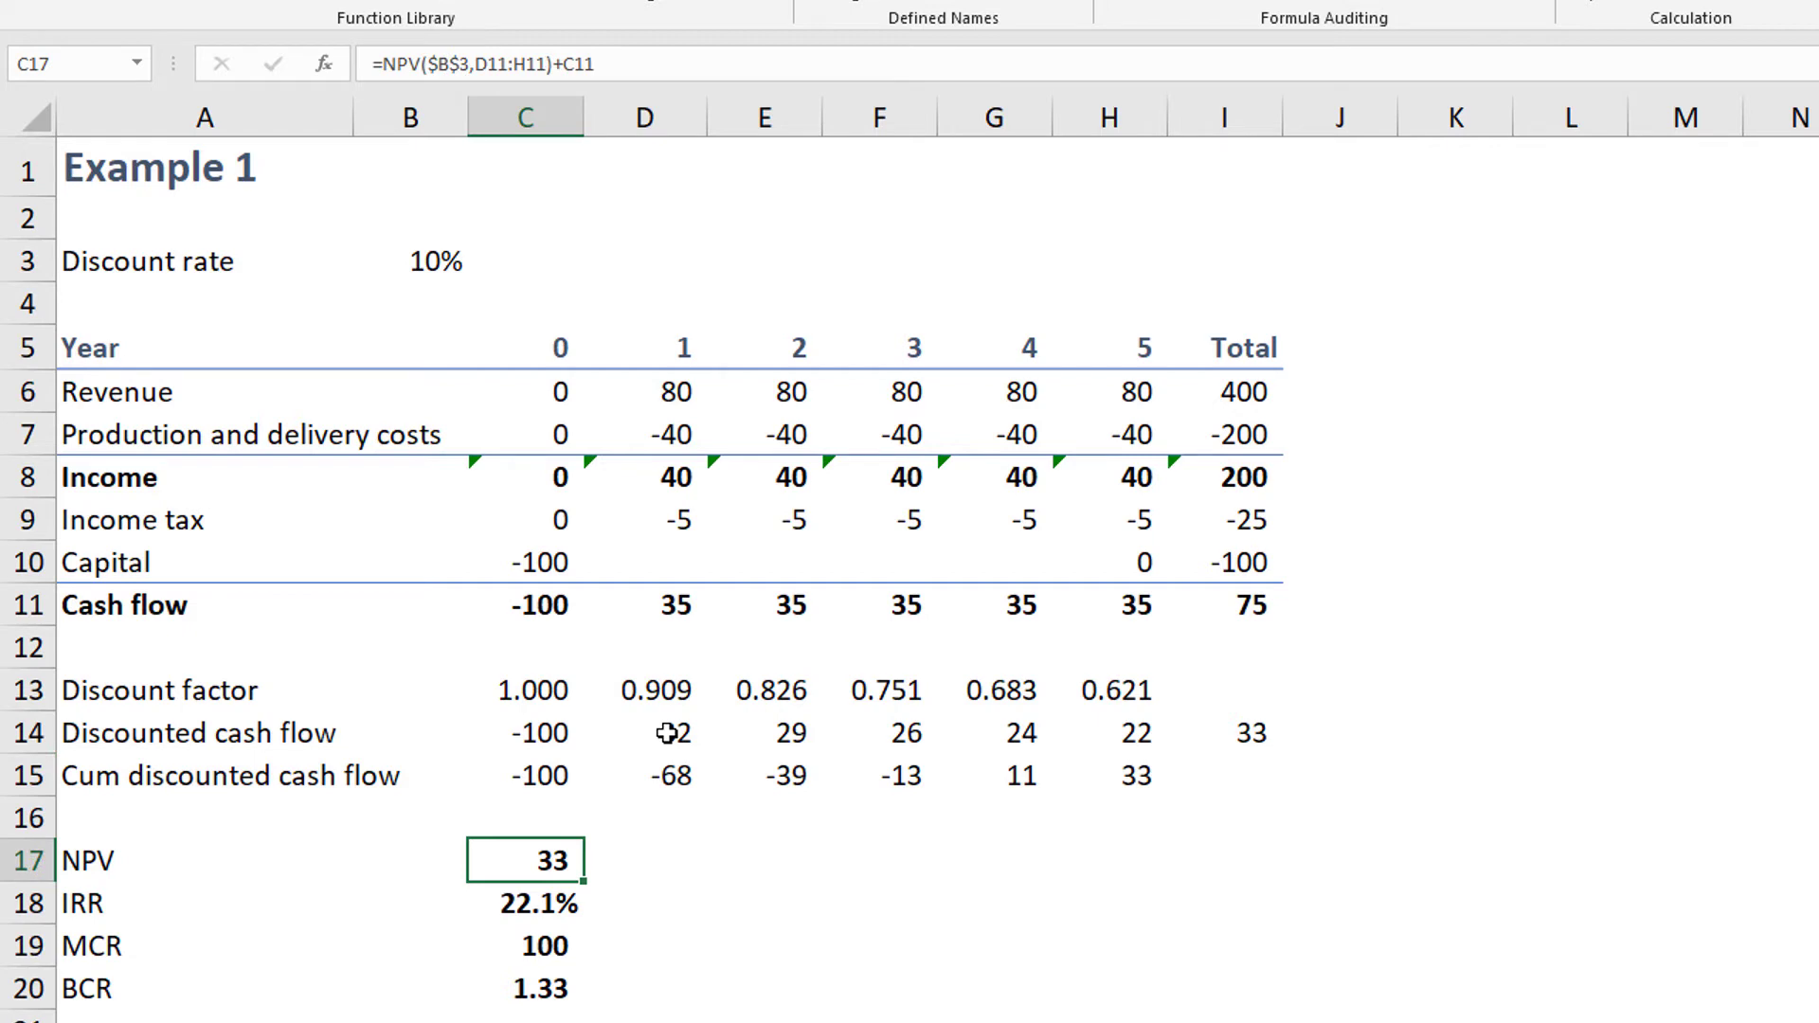
key(F2)
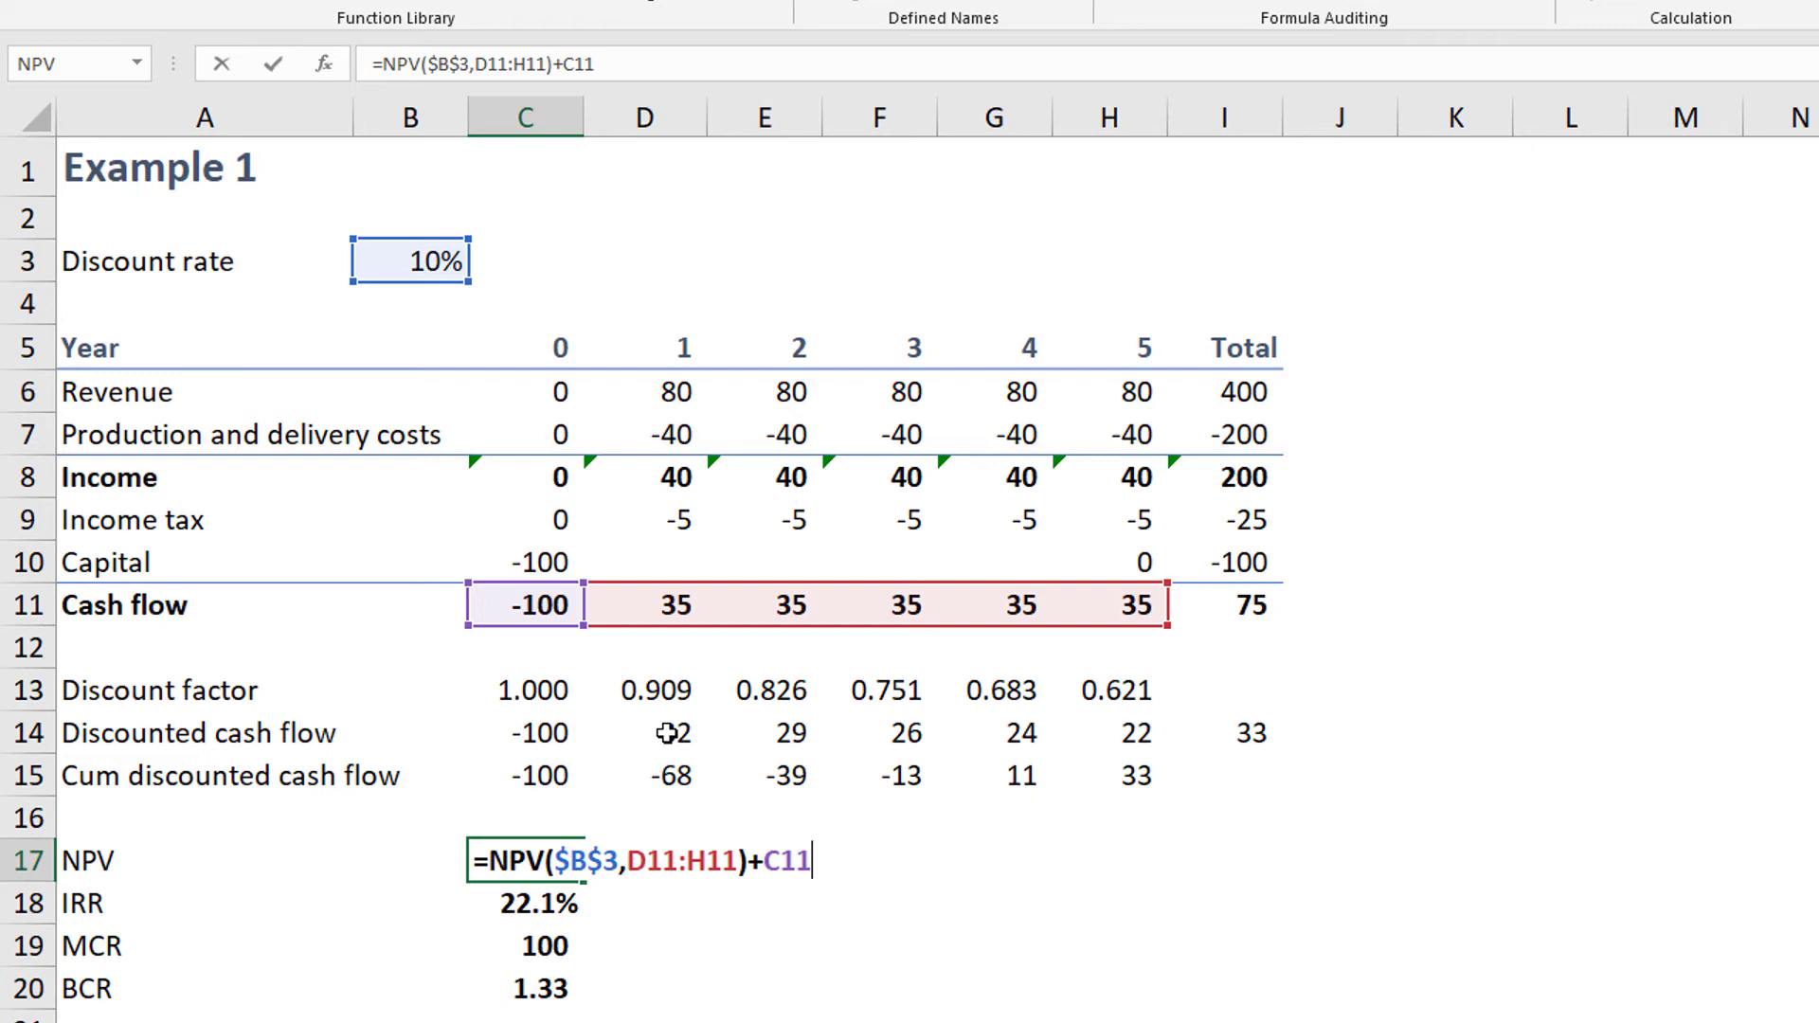
key(ctrl+Return)
key(Right)
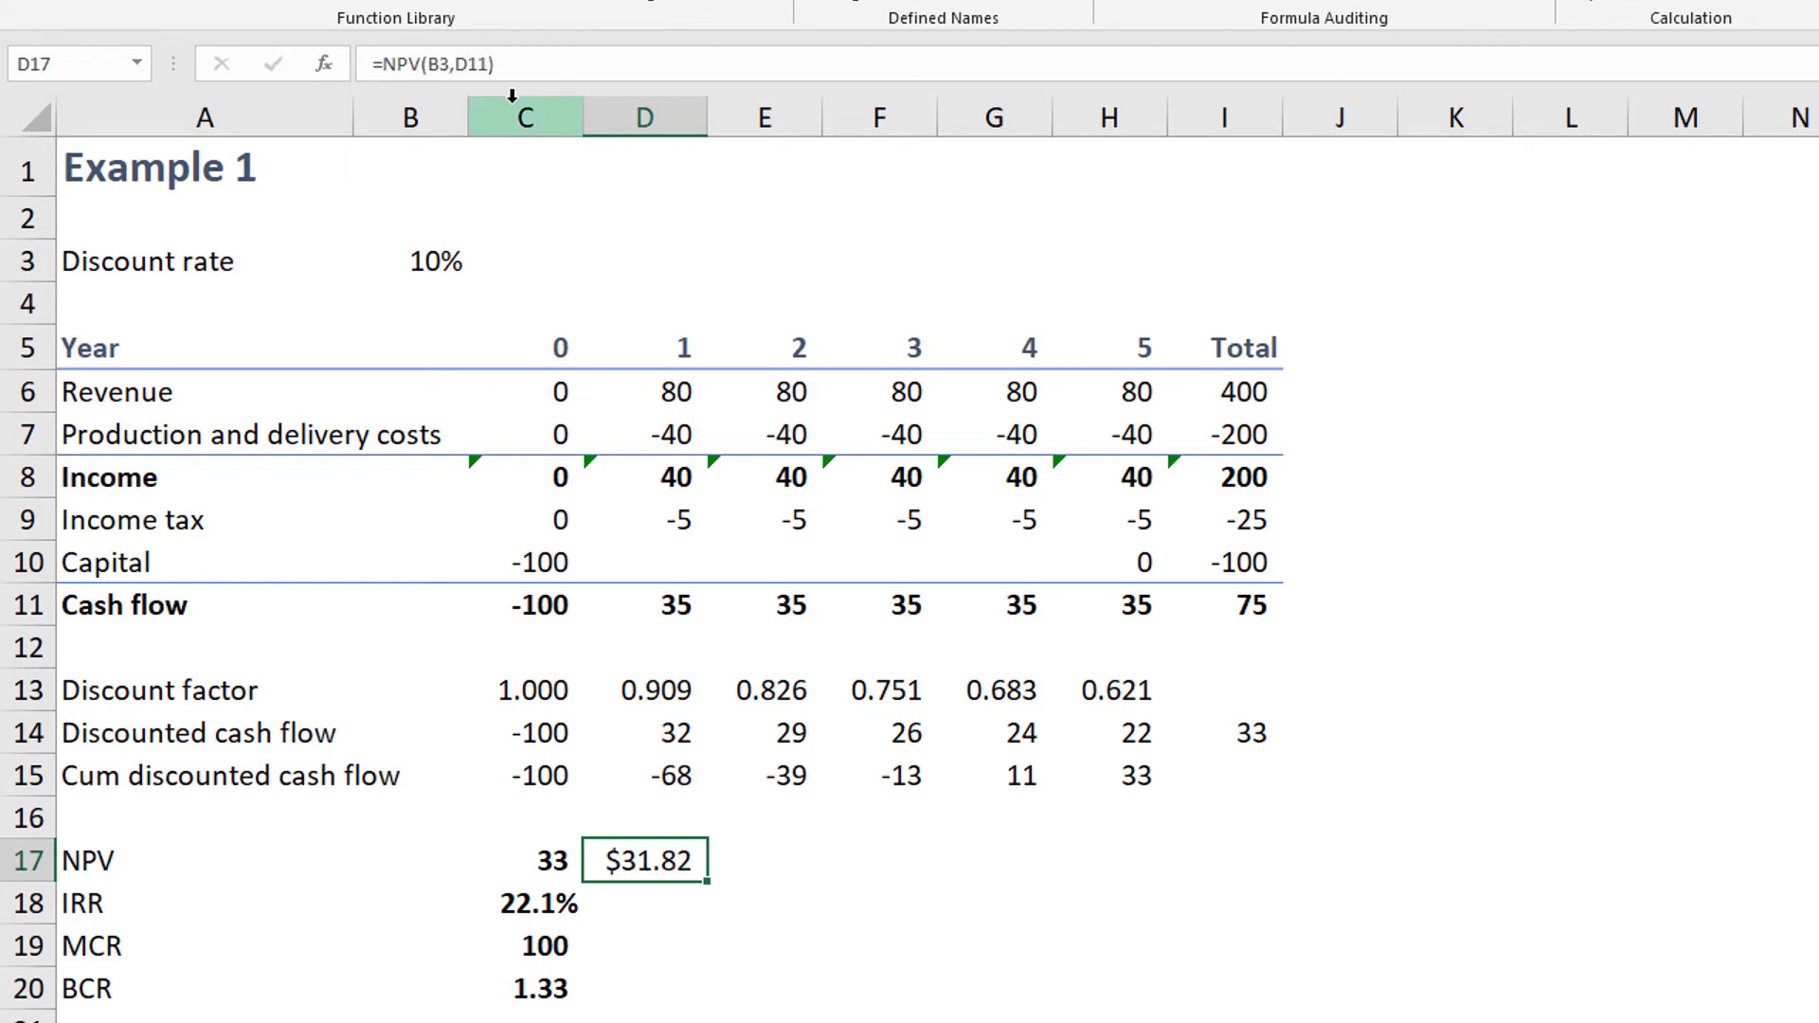
- Enter =NPV(B3,D11:H11)+C11 in D17
text(=)
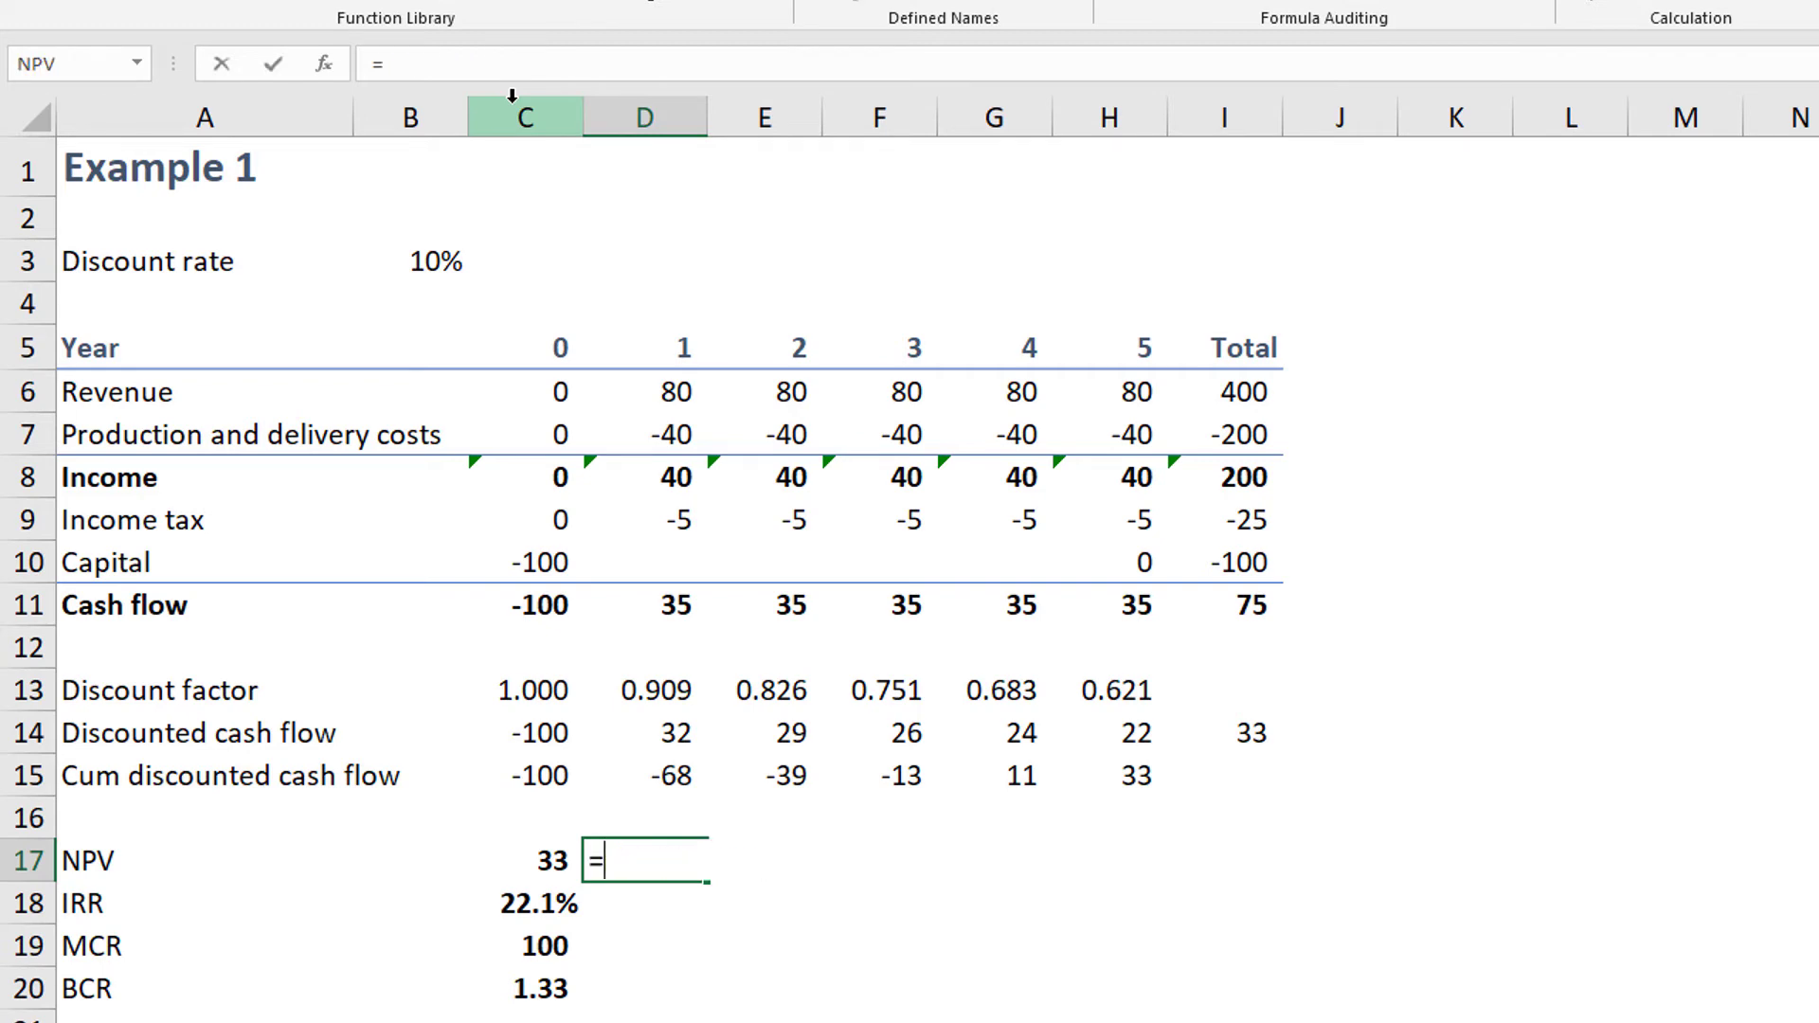
text(np)
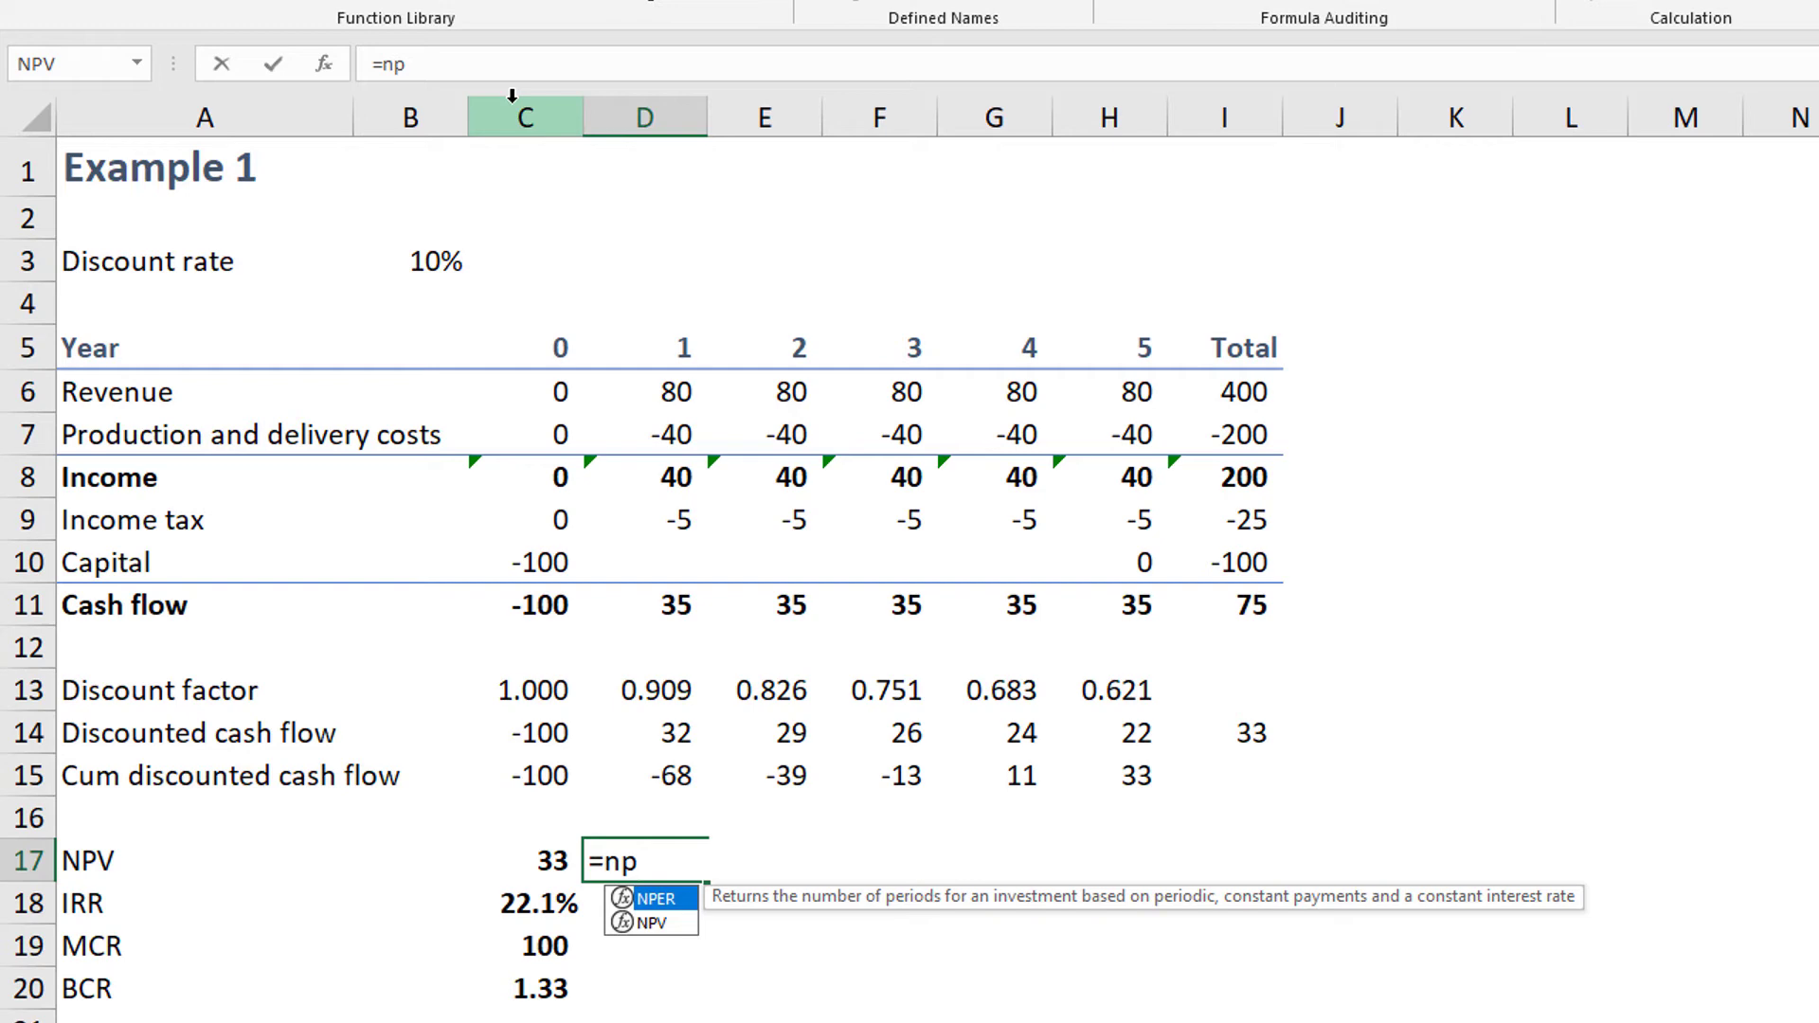
text(v)
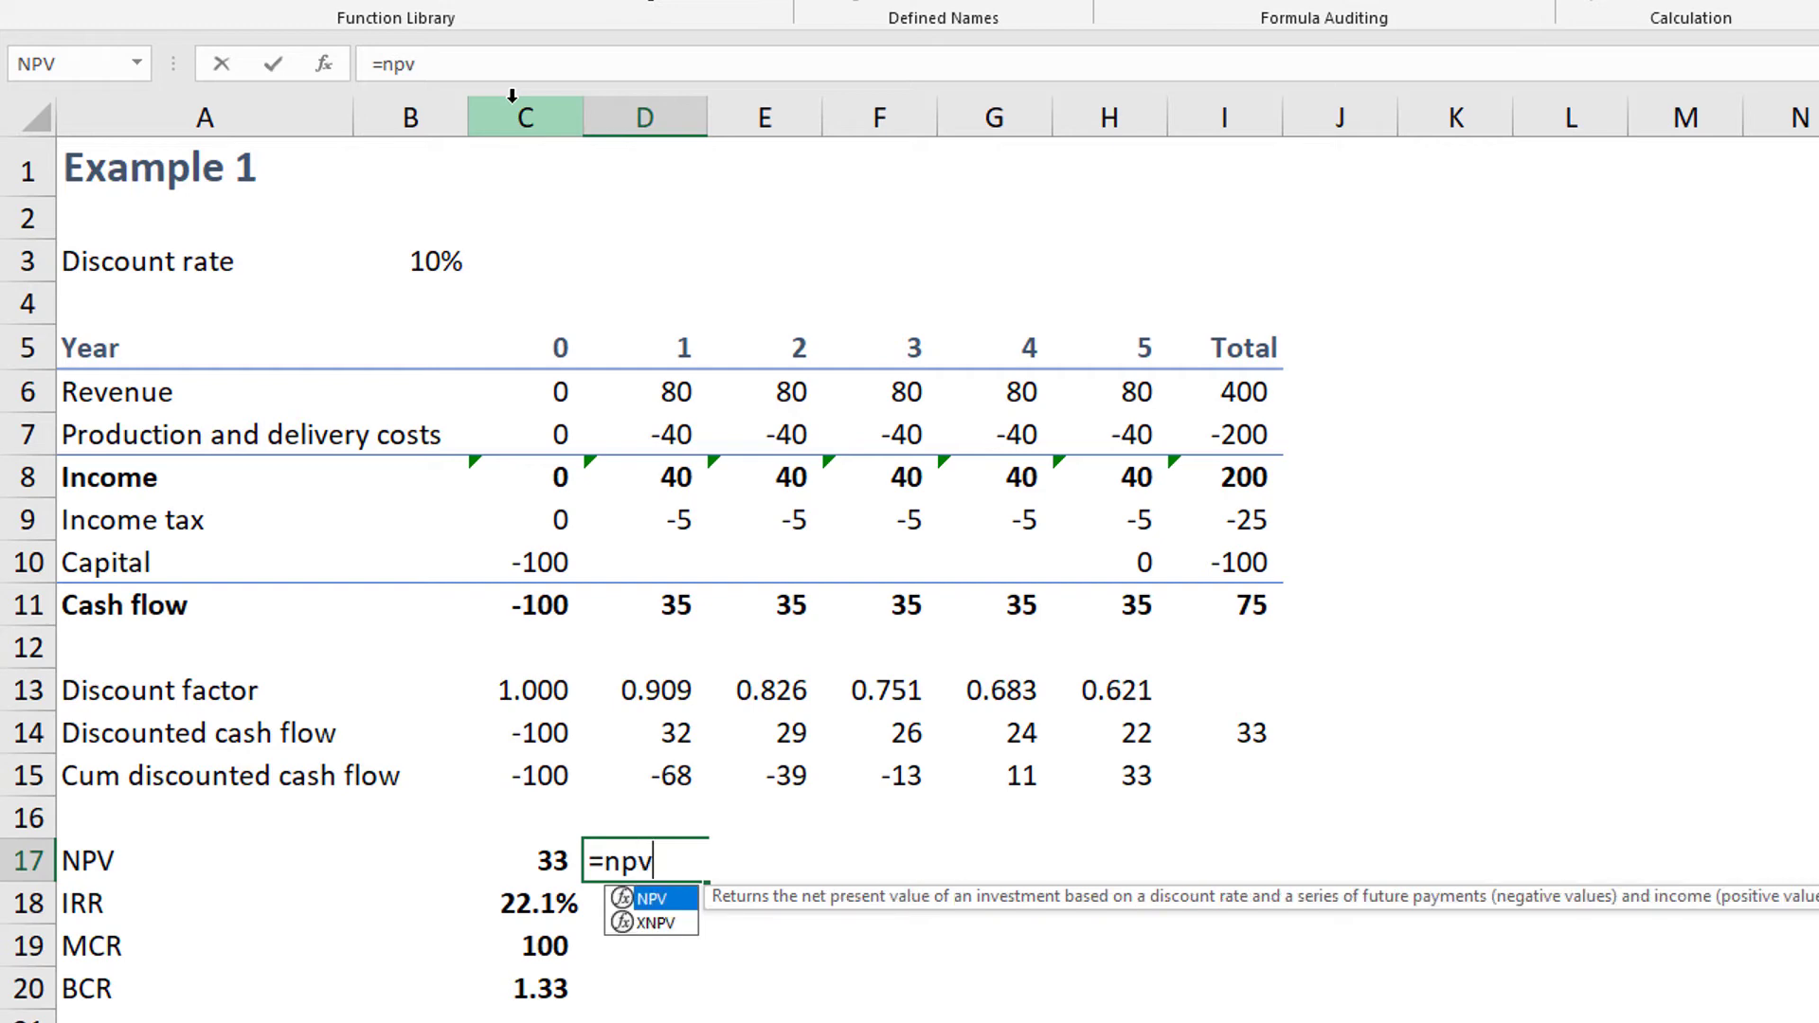
key(Tab)
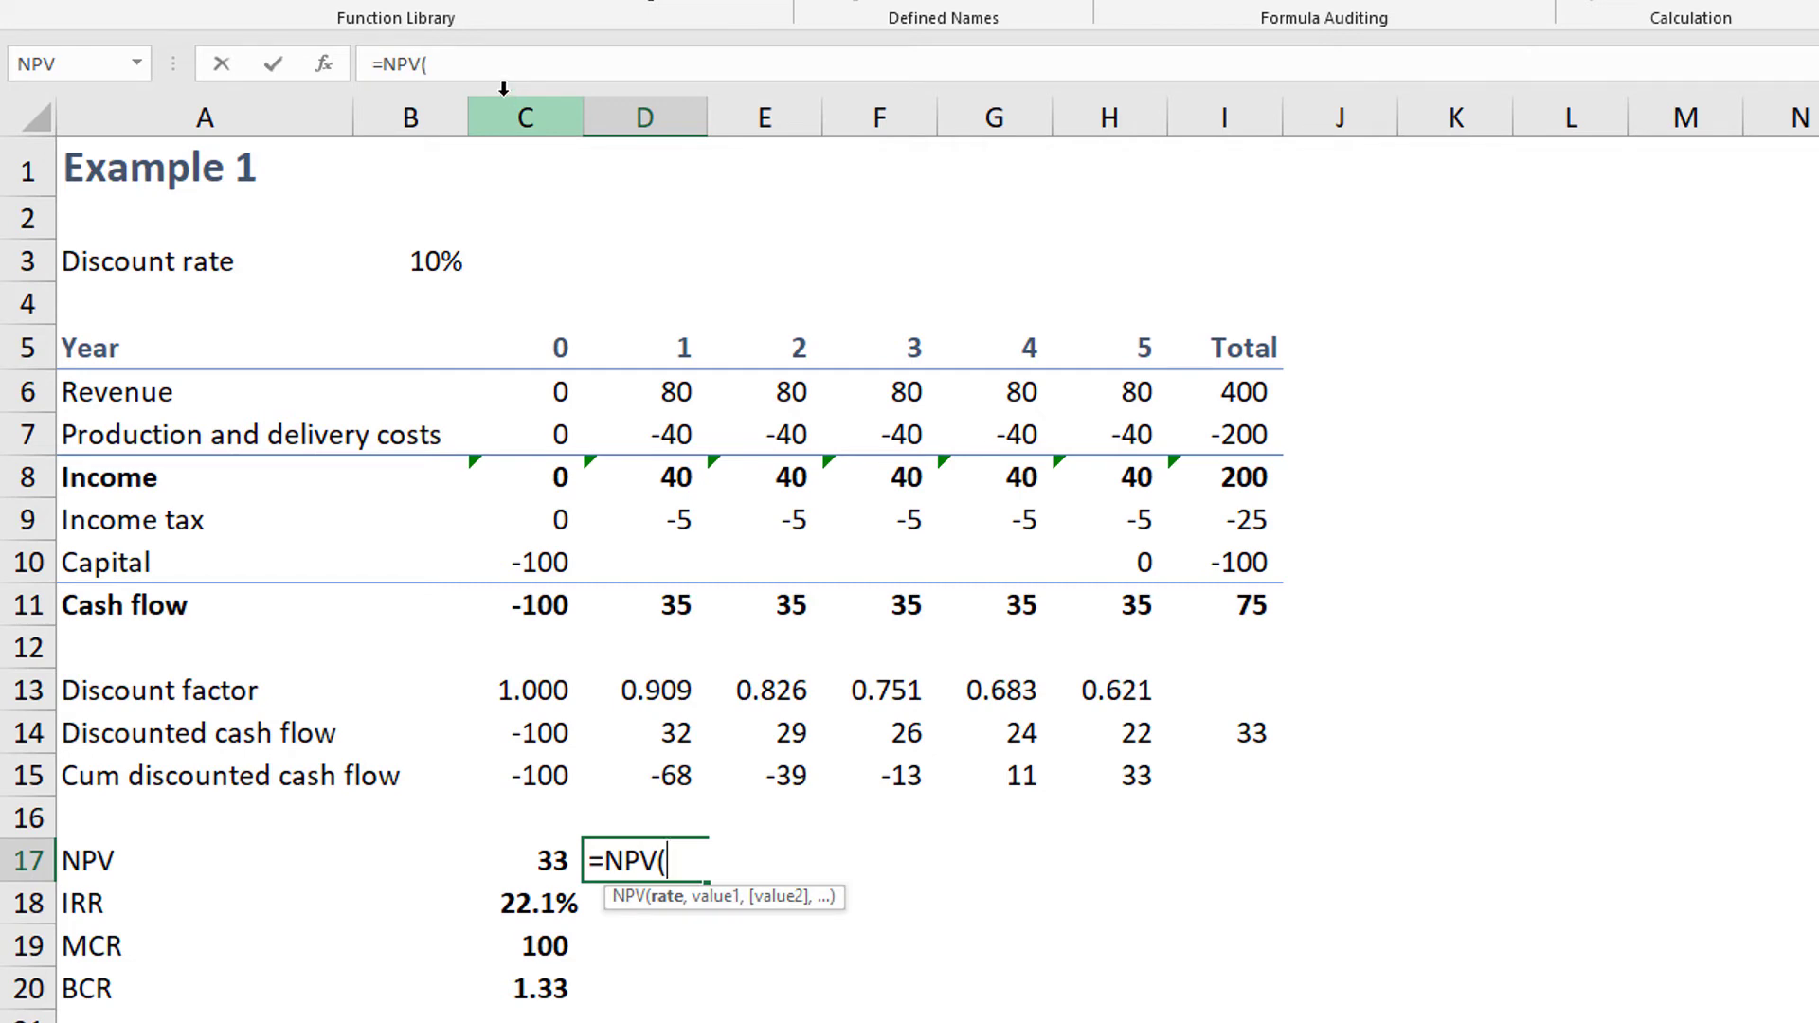
click(431, 262)
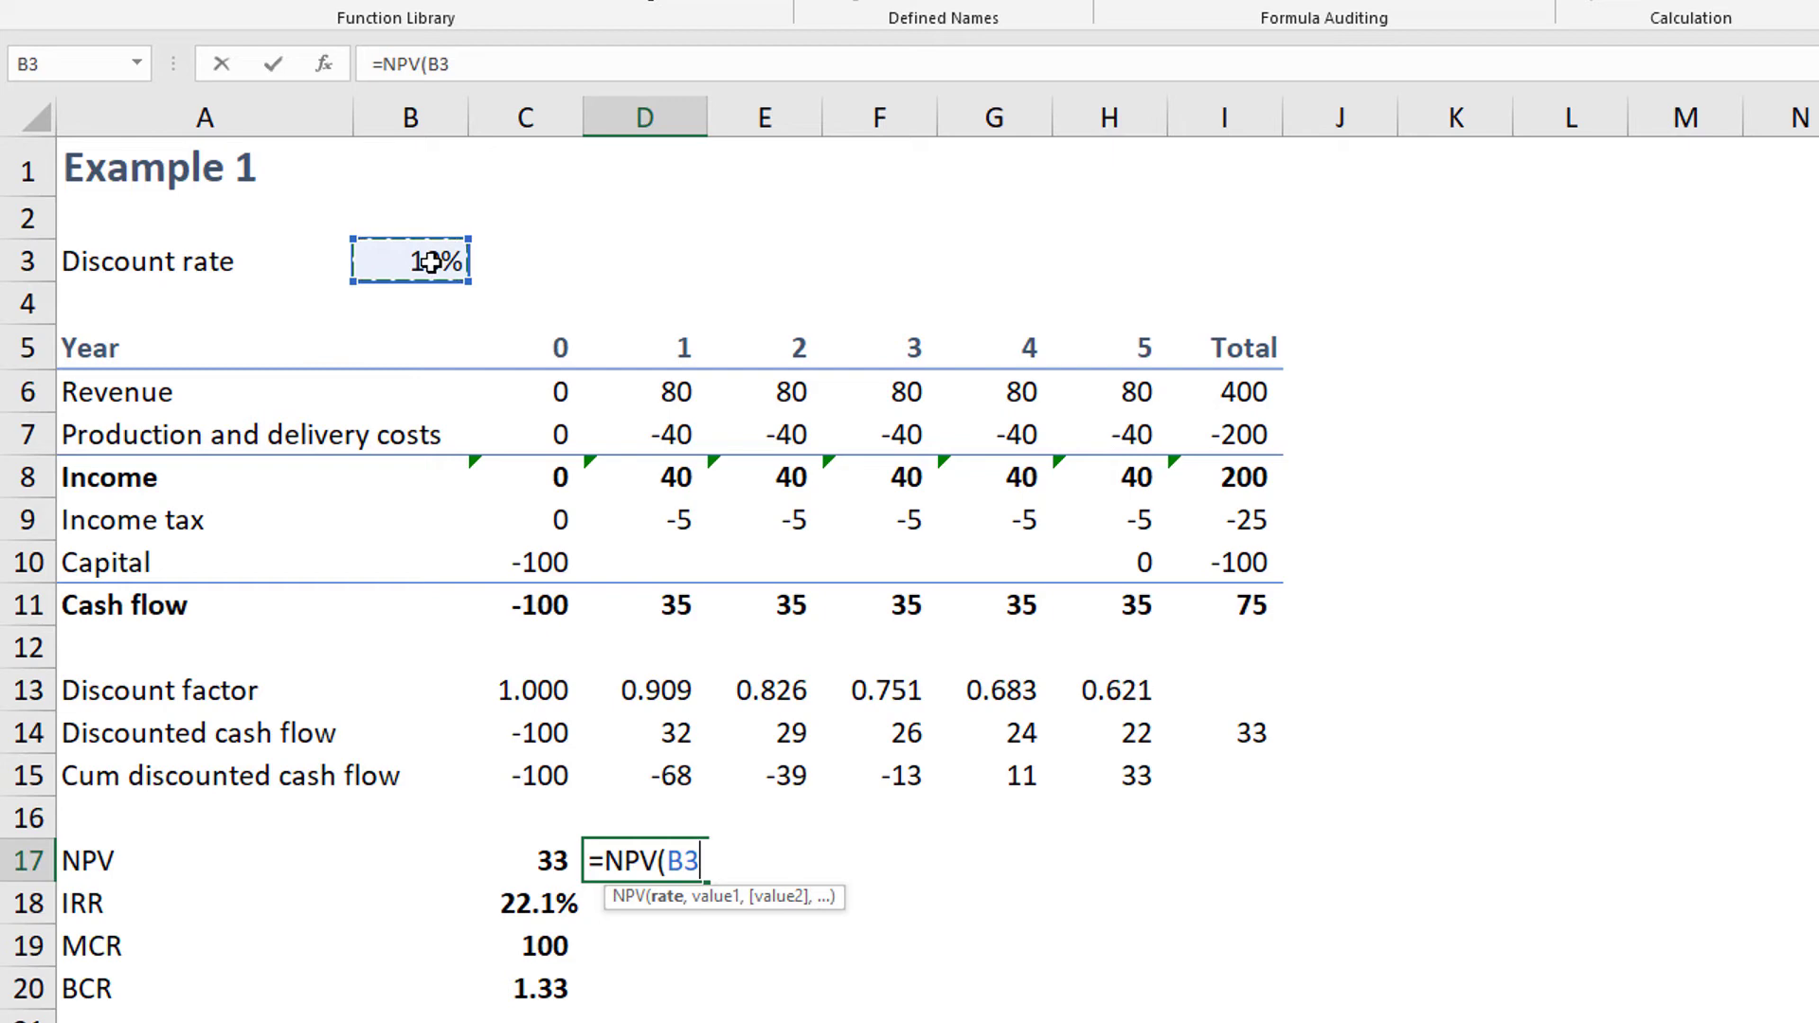
text(,)
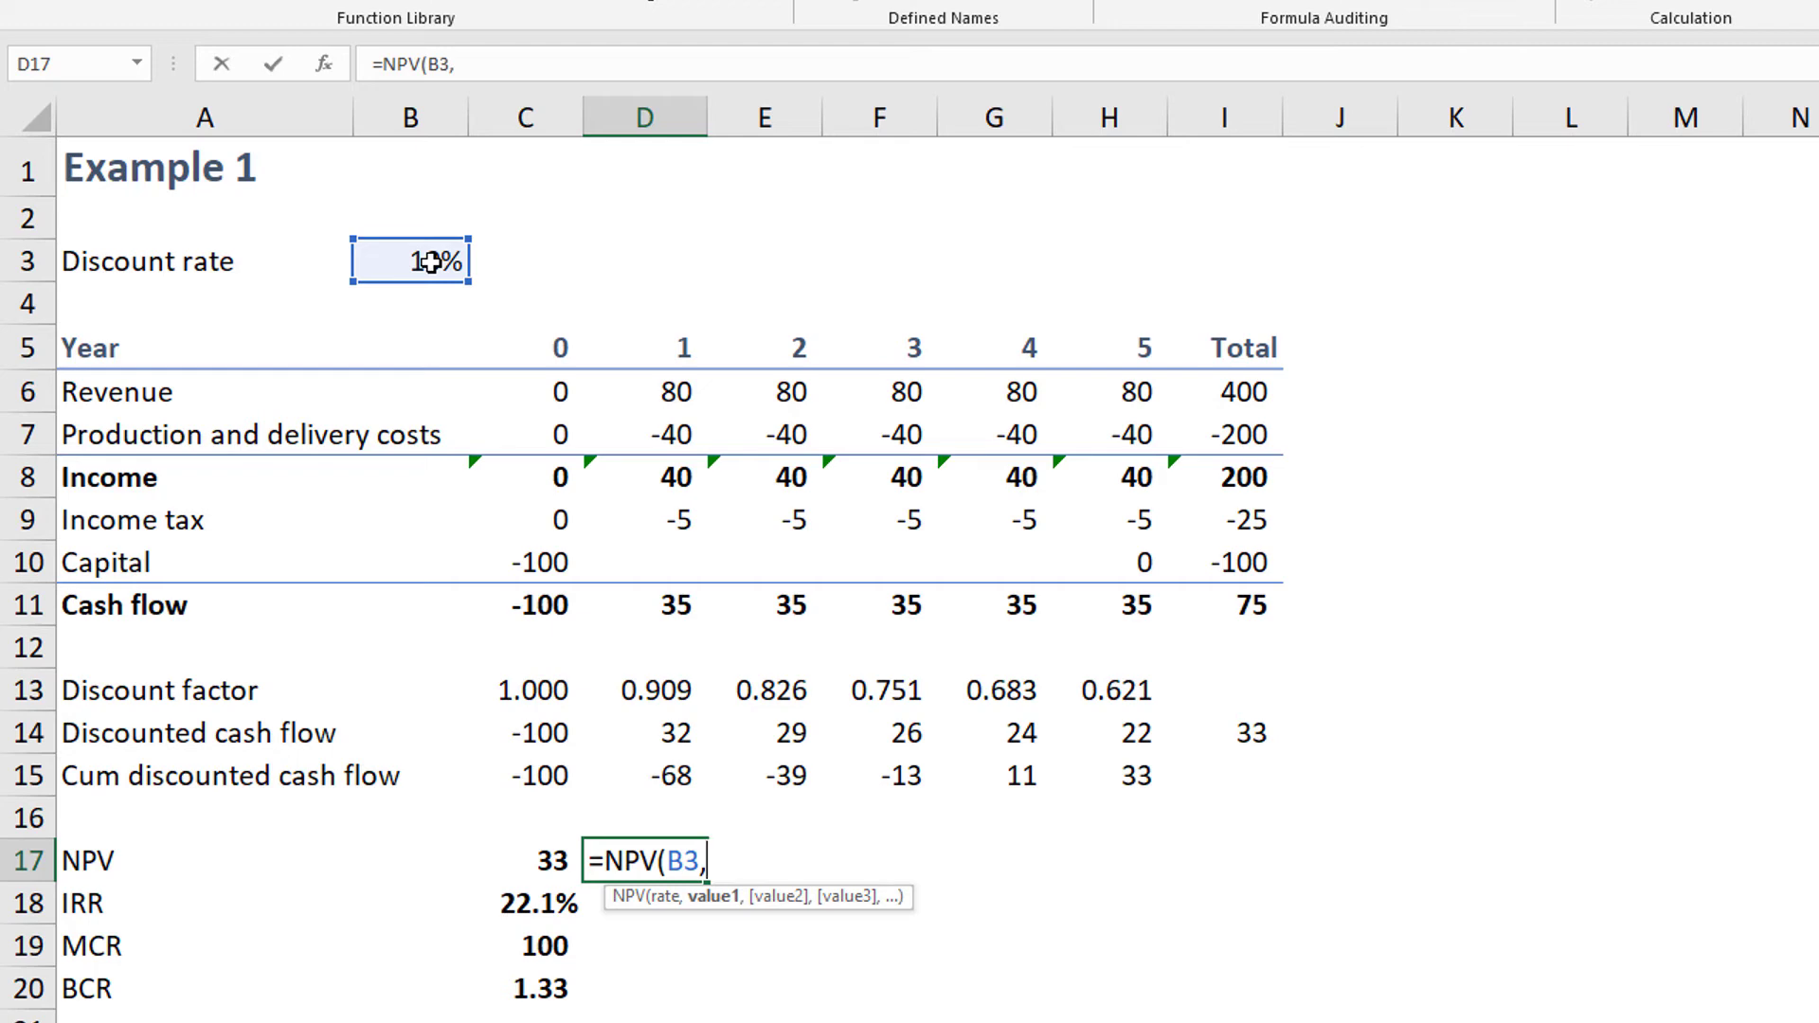
drag(674, 602, 886, 607)
key(shift+Right)
key(shift+Right)
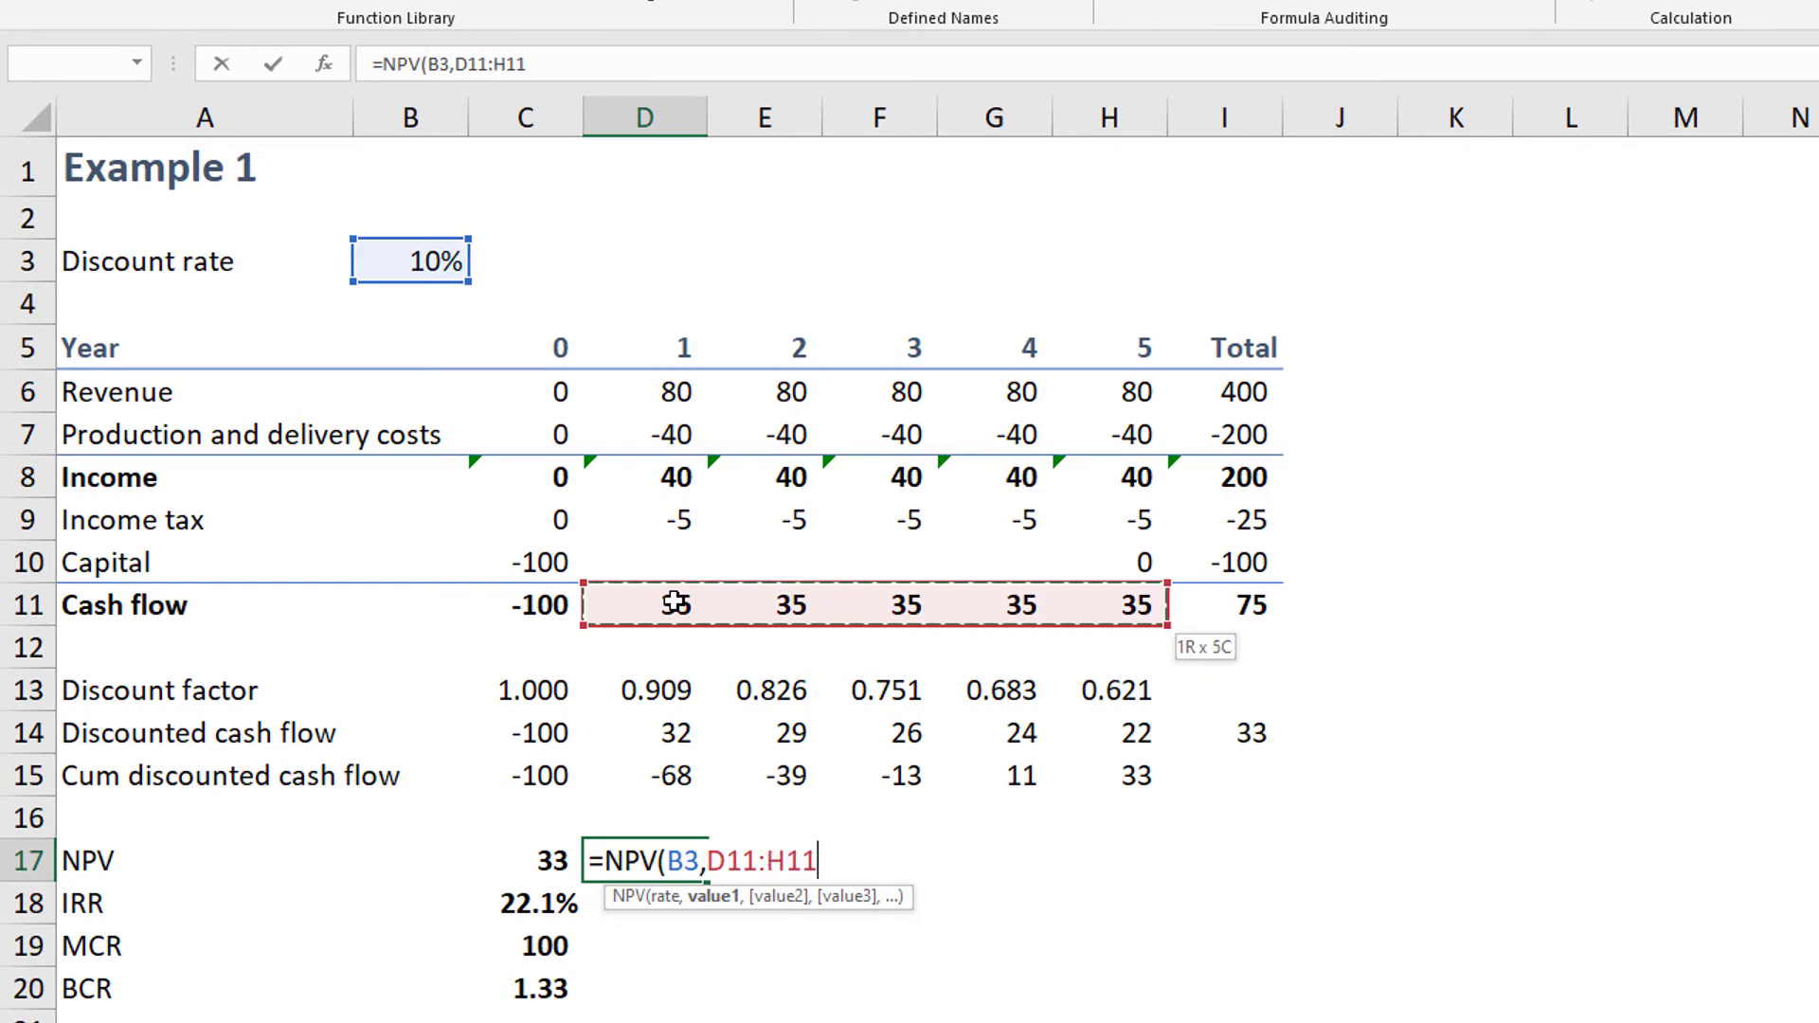
text())
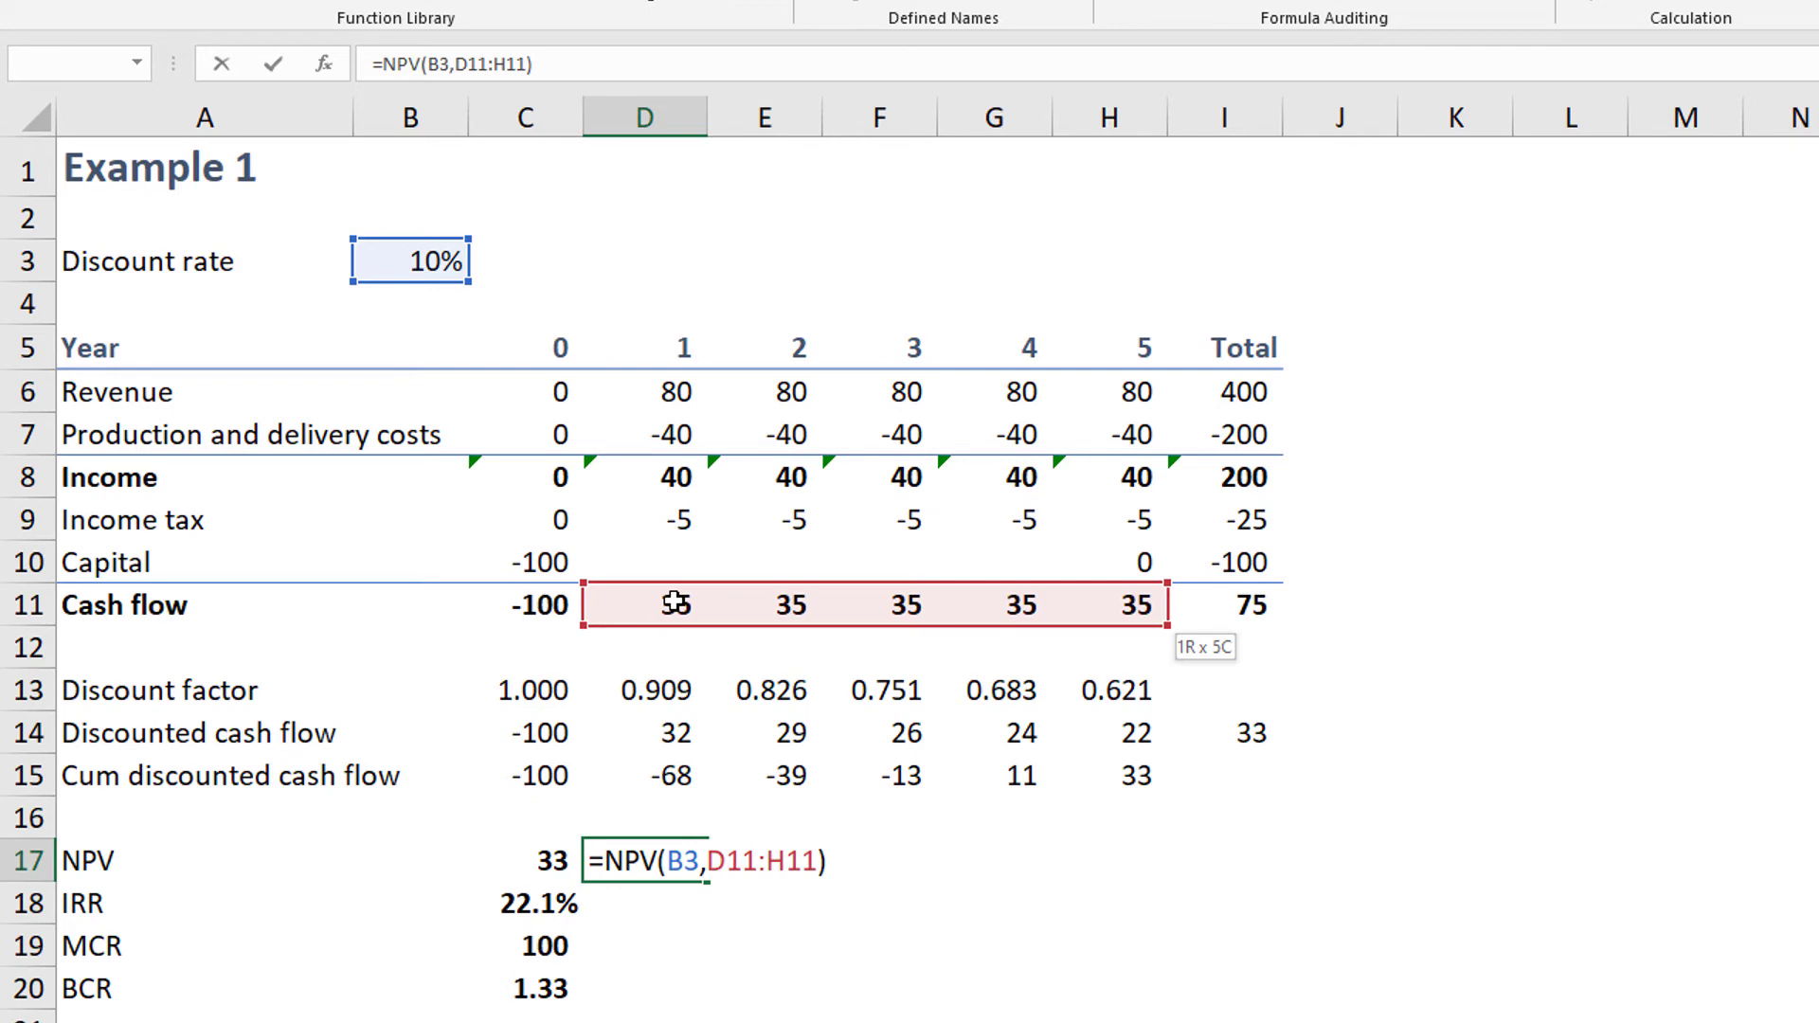
text(+)
click(559, 599)
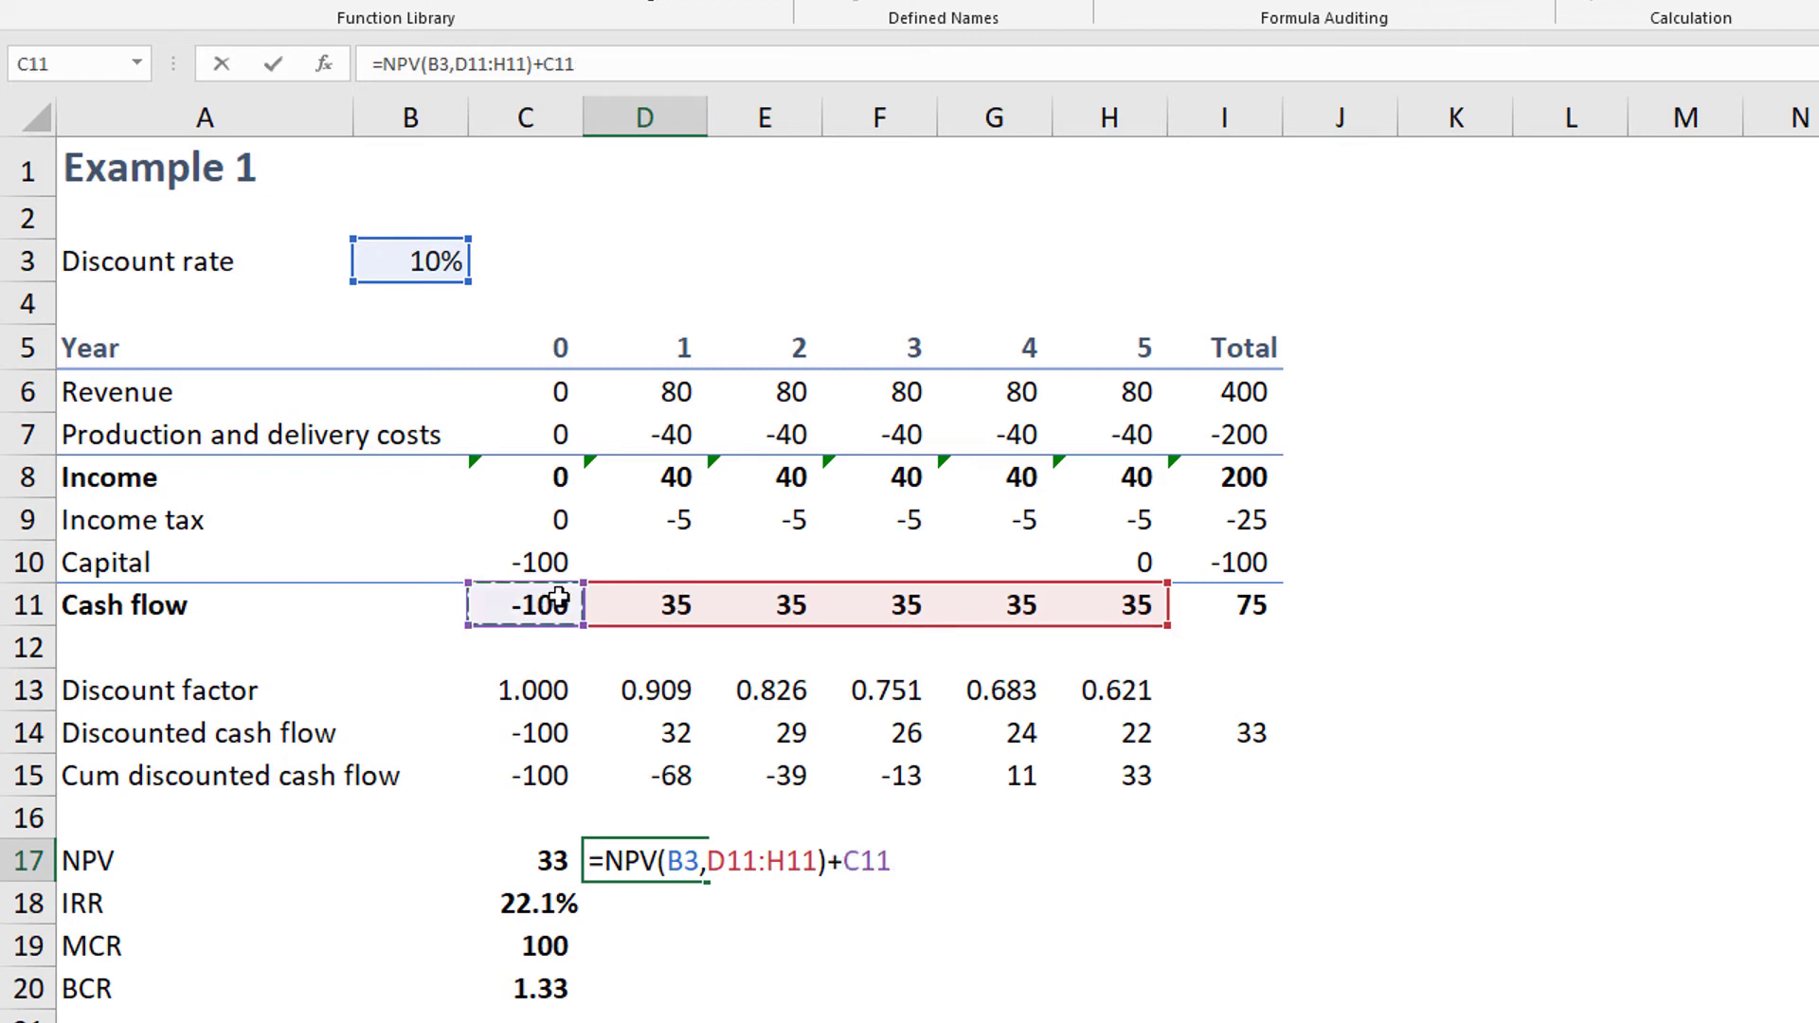
key(ctrl+Return)
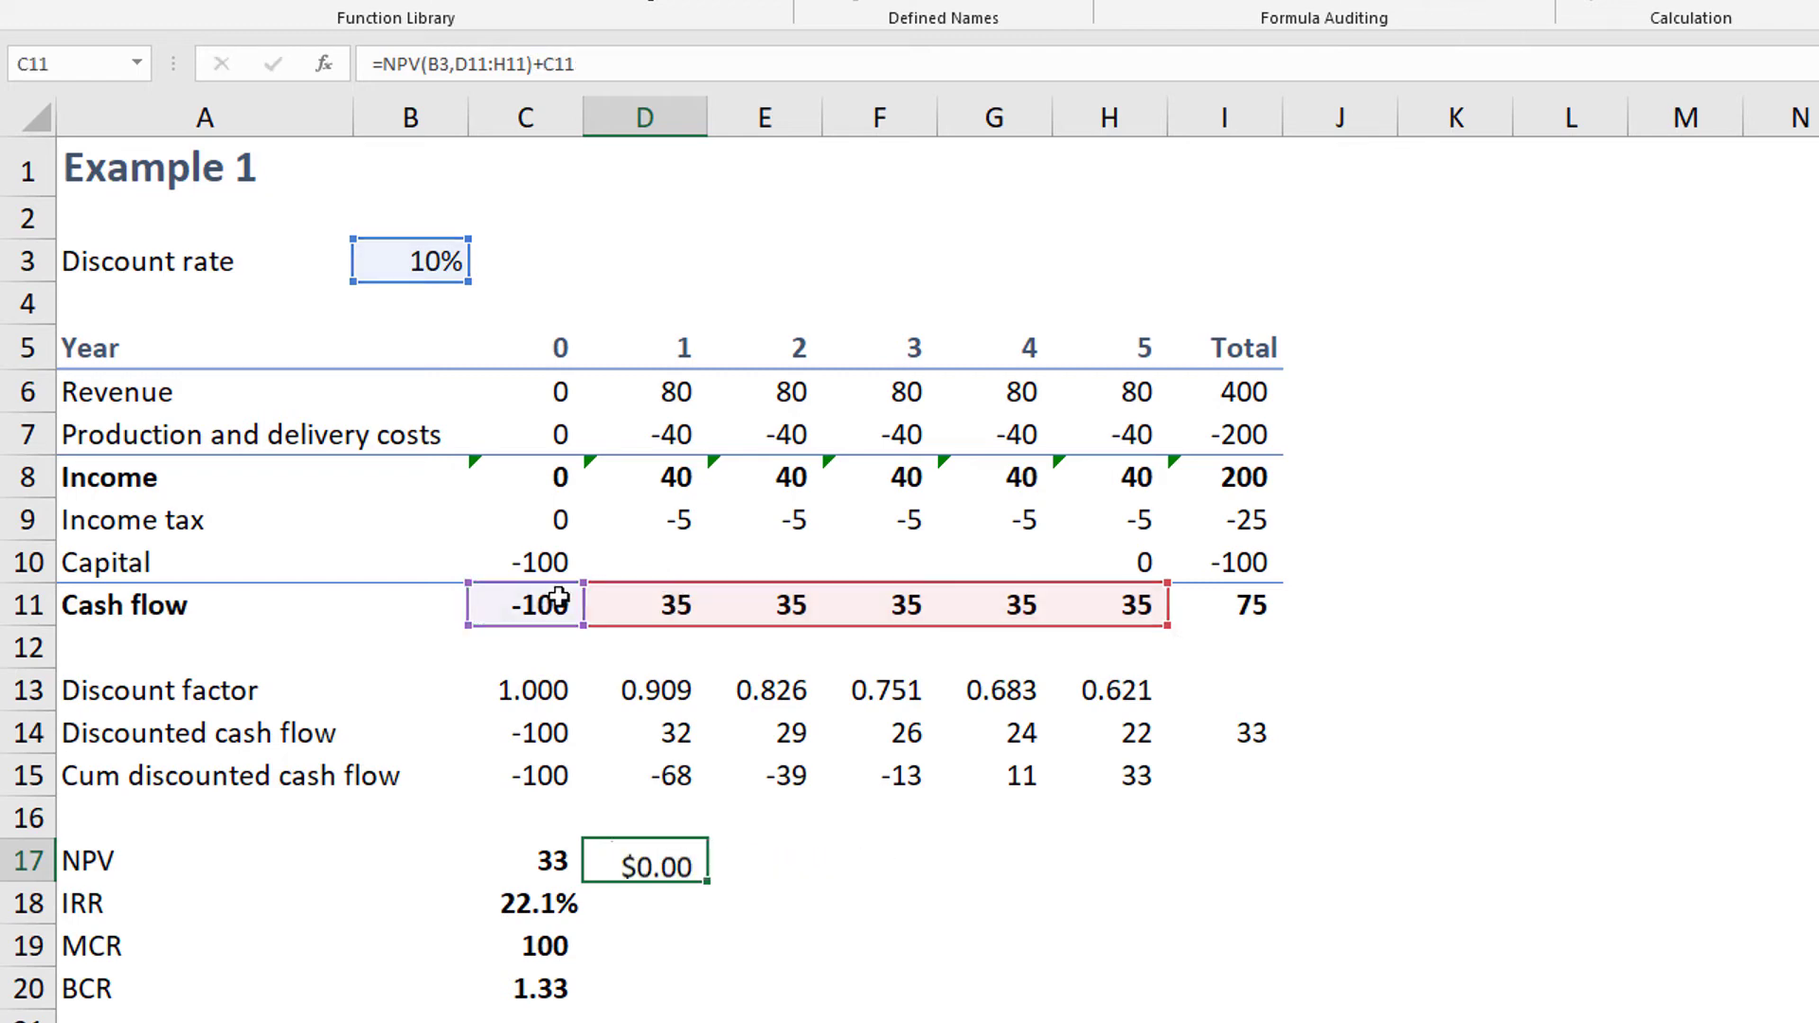
- Format D17 without currency at one decimal to show 32.7, comparing it with C17
click(94, 0)
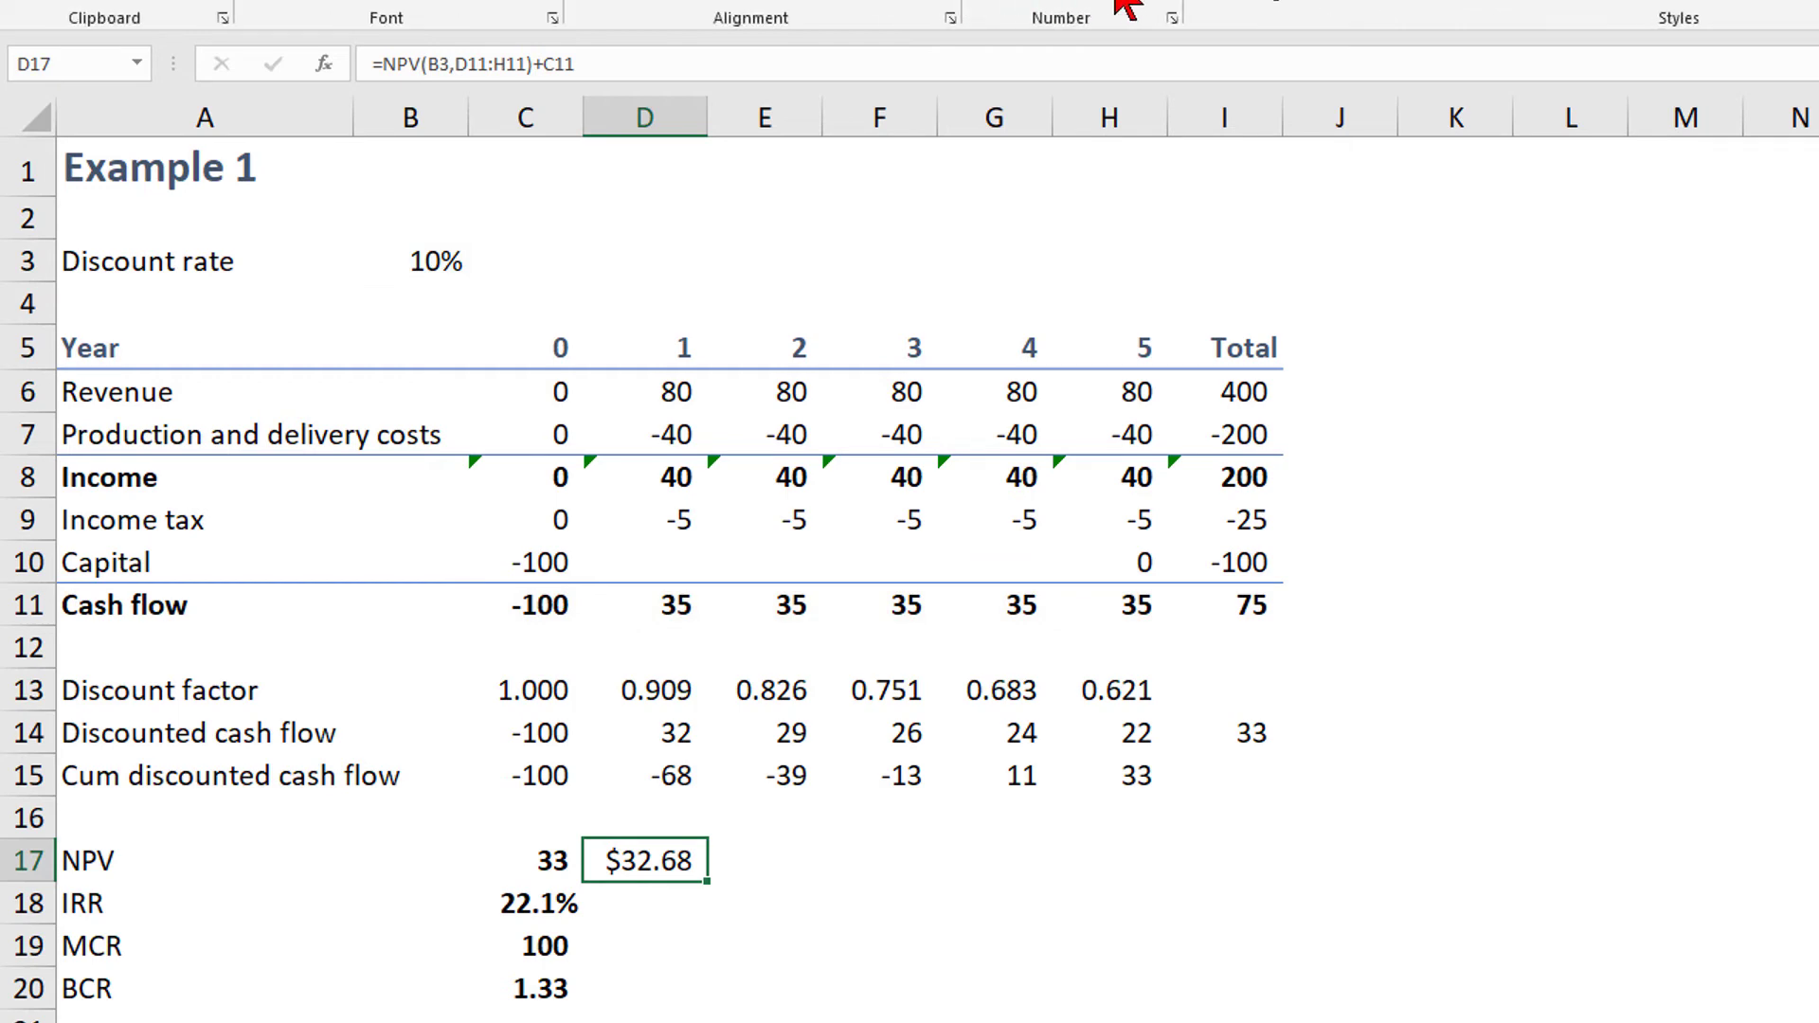
click(1080, 2)
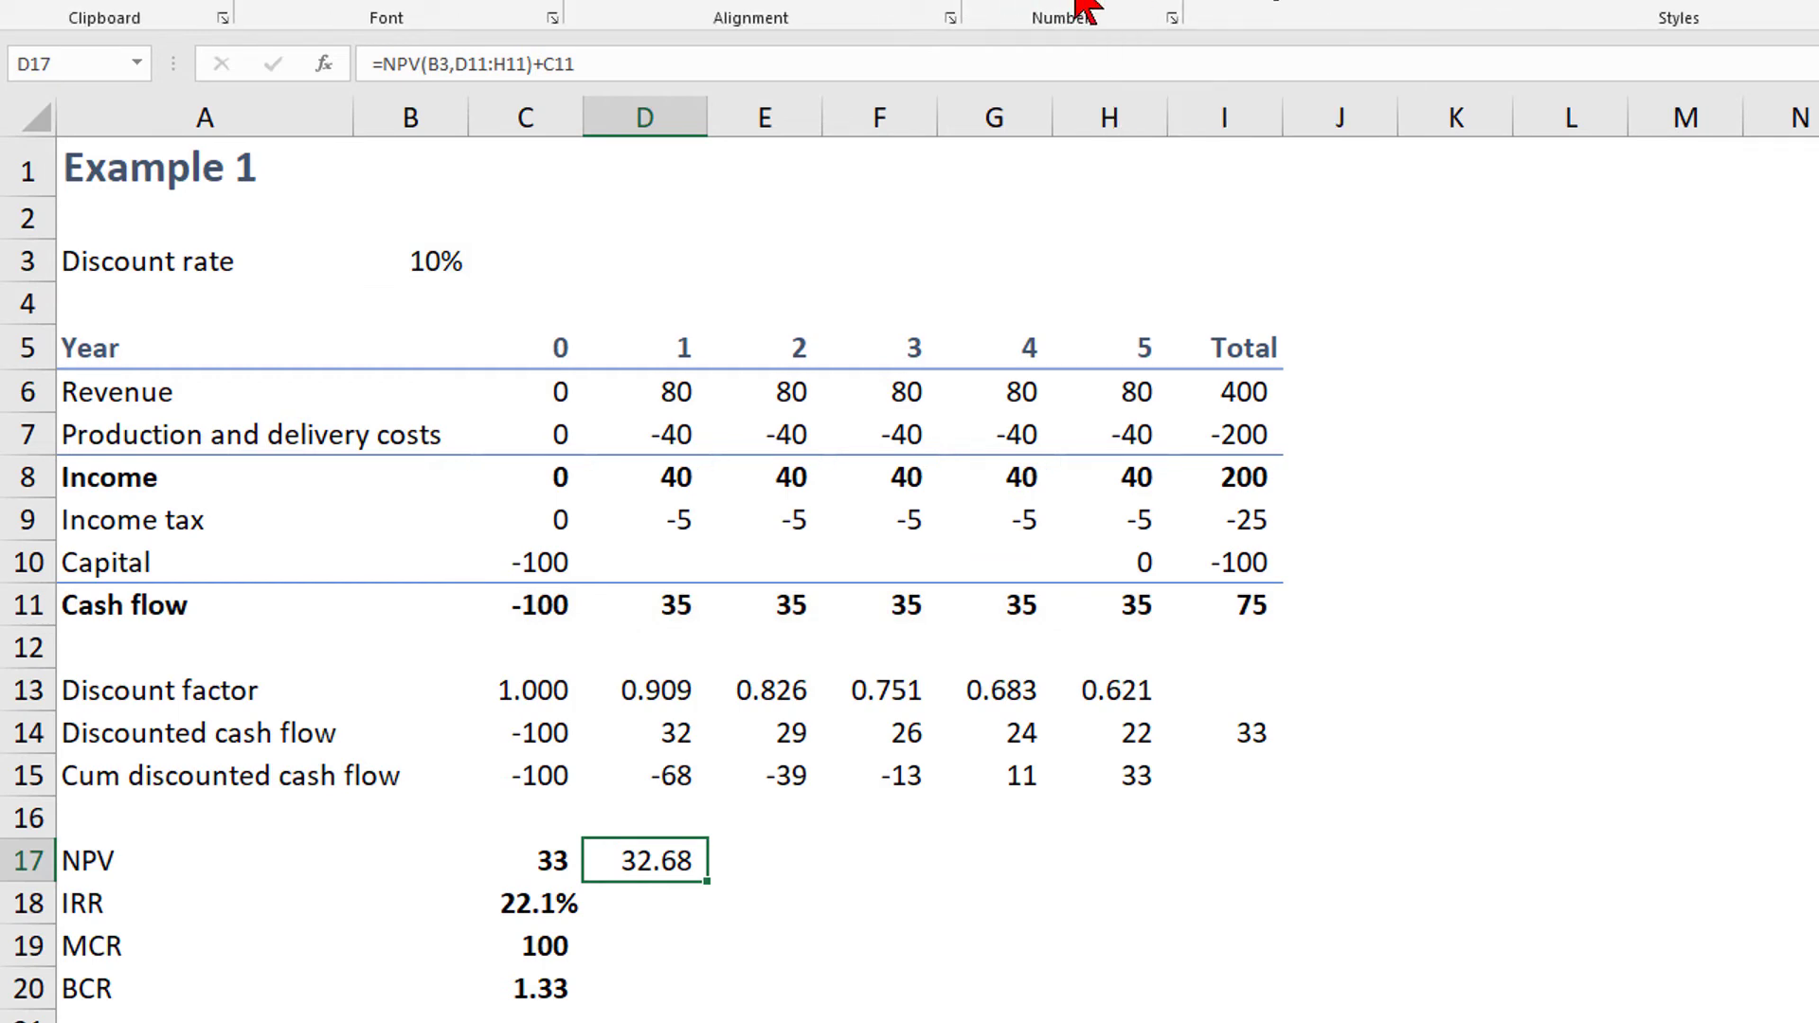
click(1133, 5)
click(561, 862)
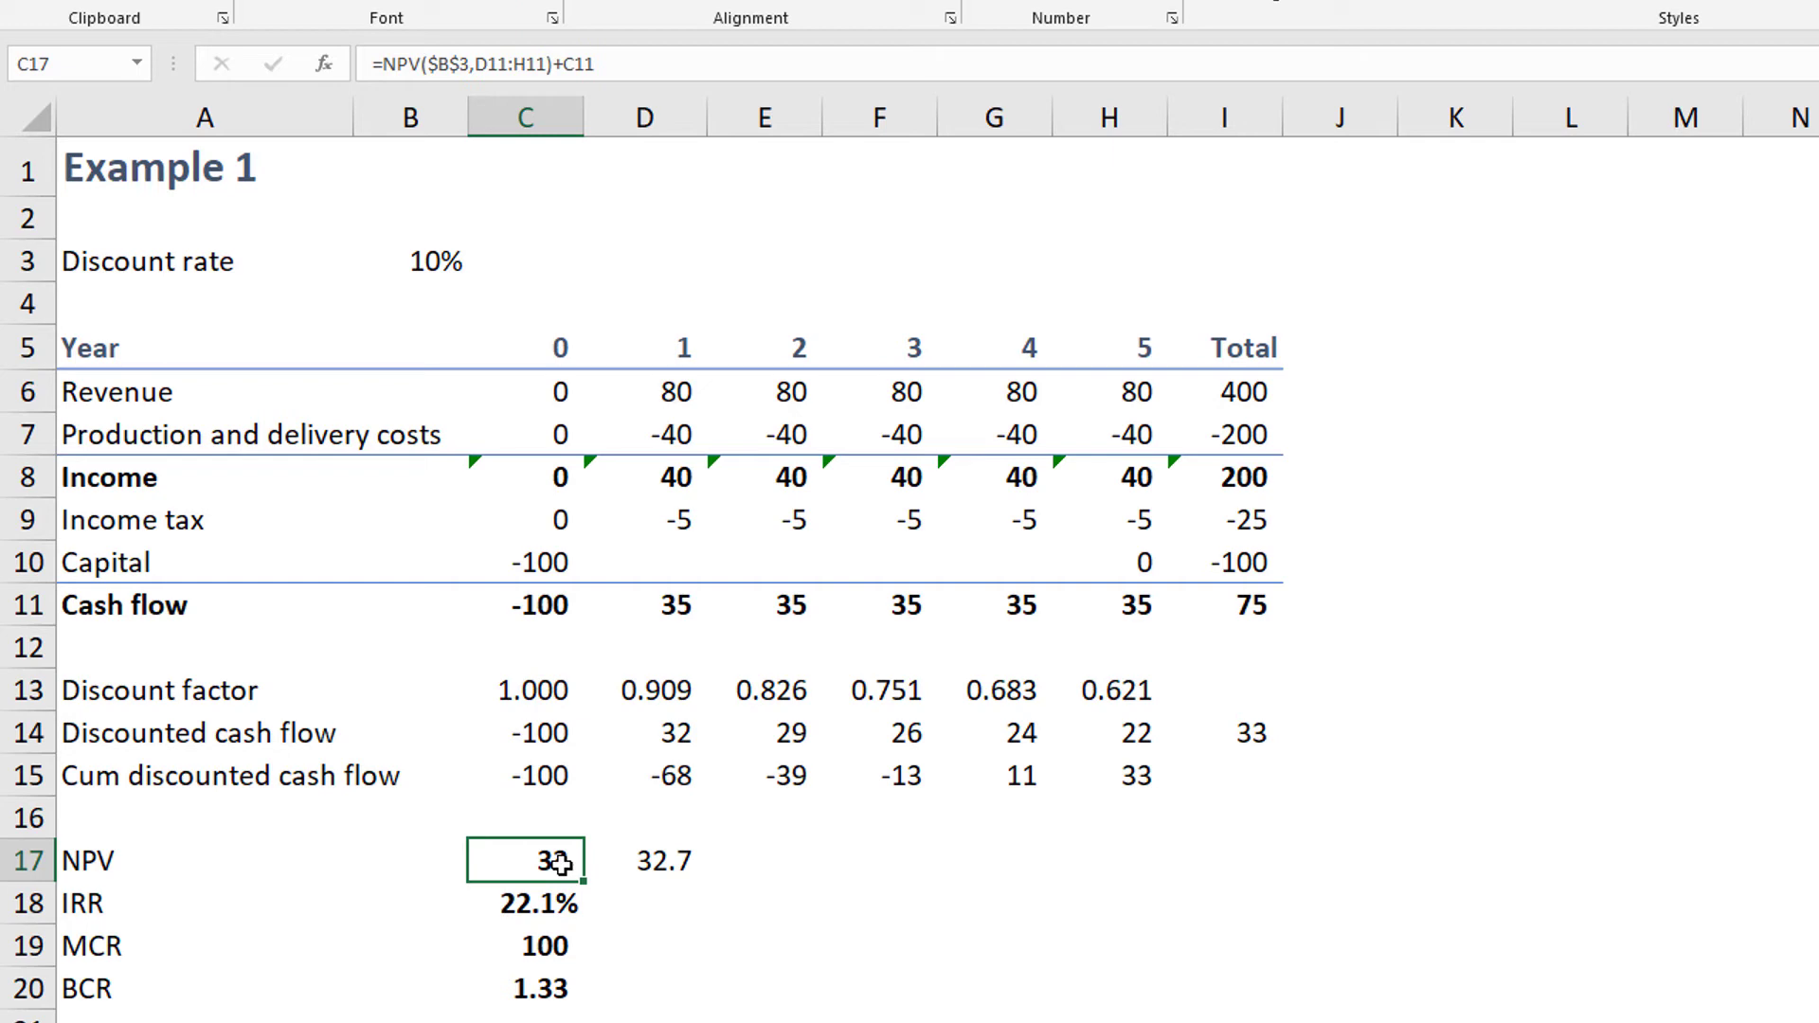
key(Right)
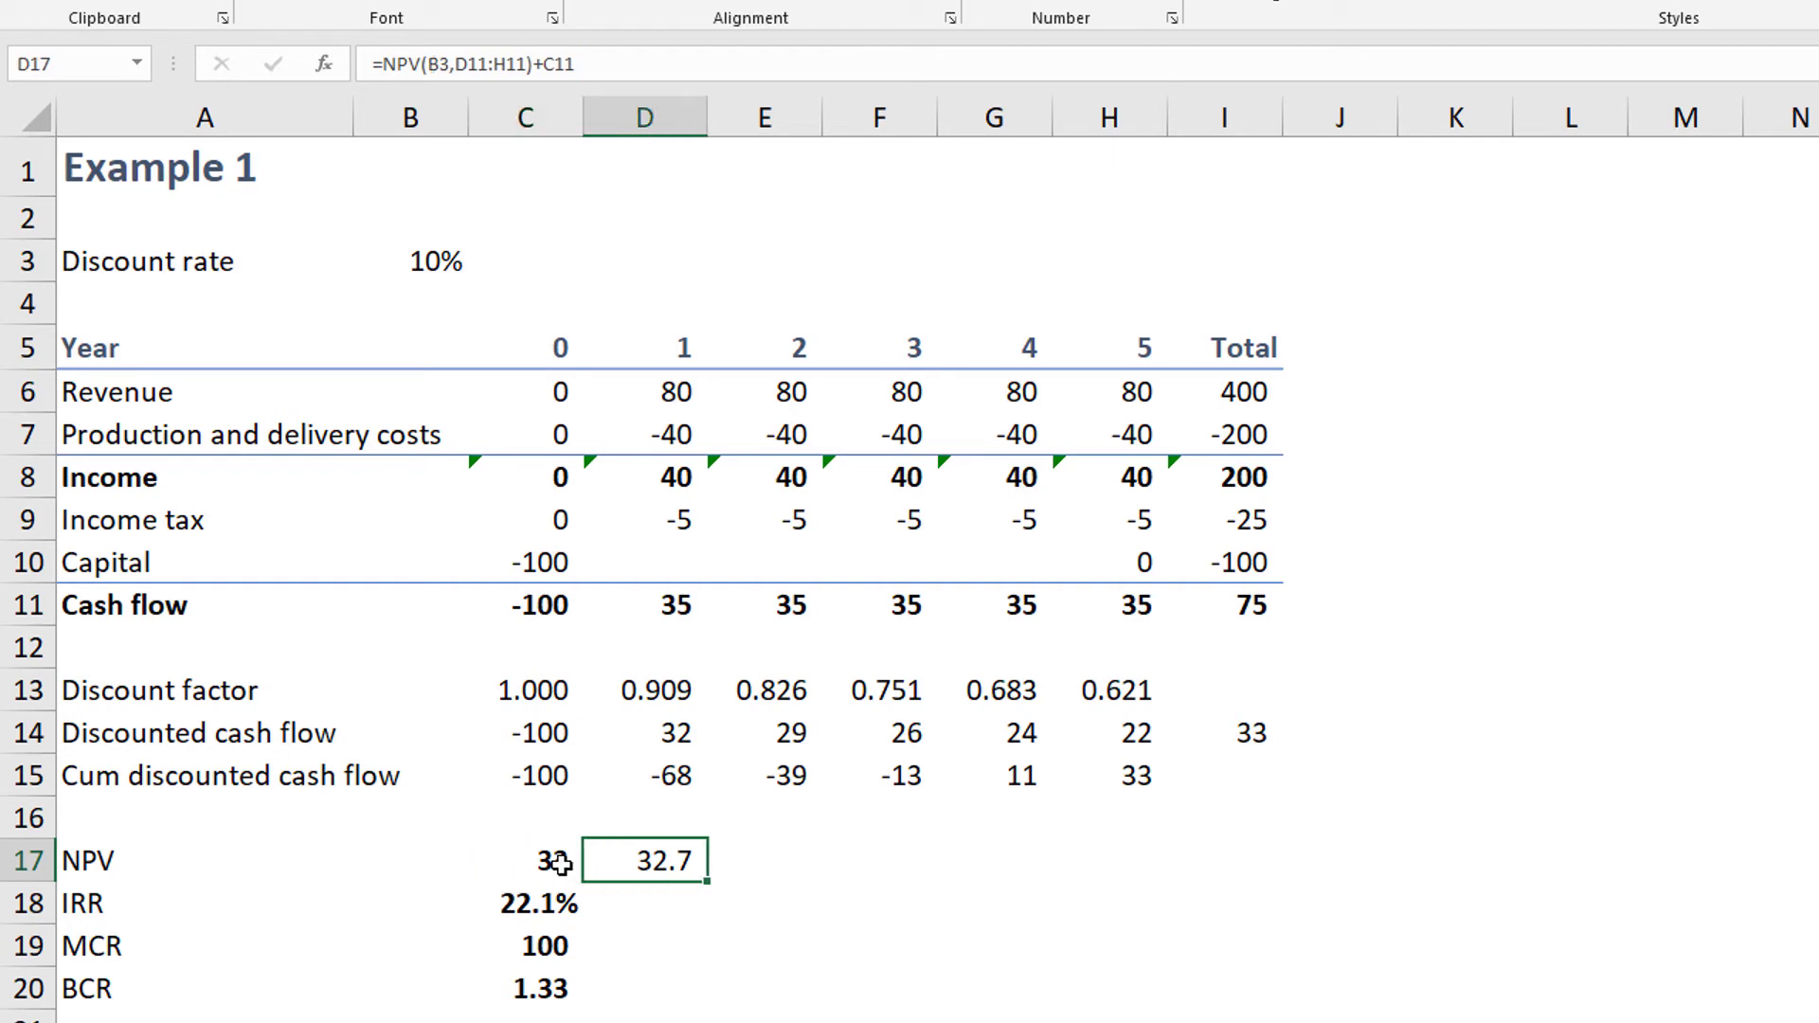
click(766, 863)
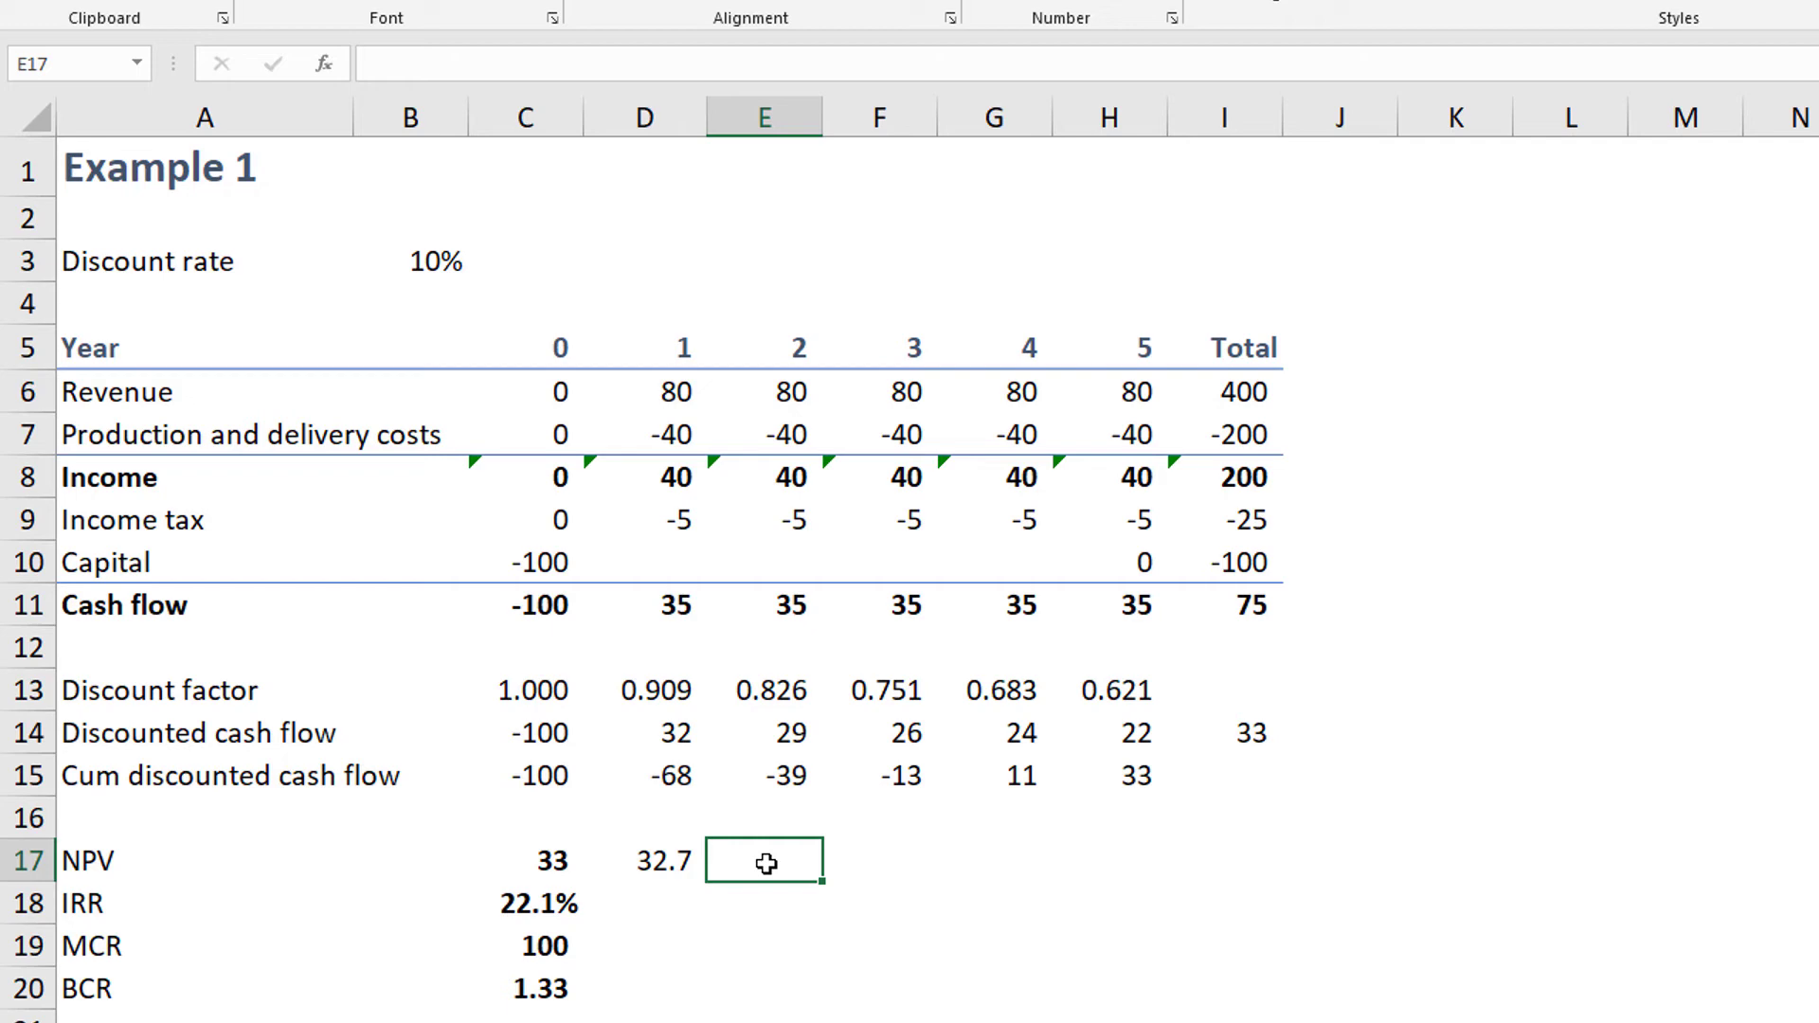
- Search Insert Function for npv, filter to the Financial category and select NPV
click(323, 63)
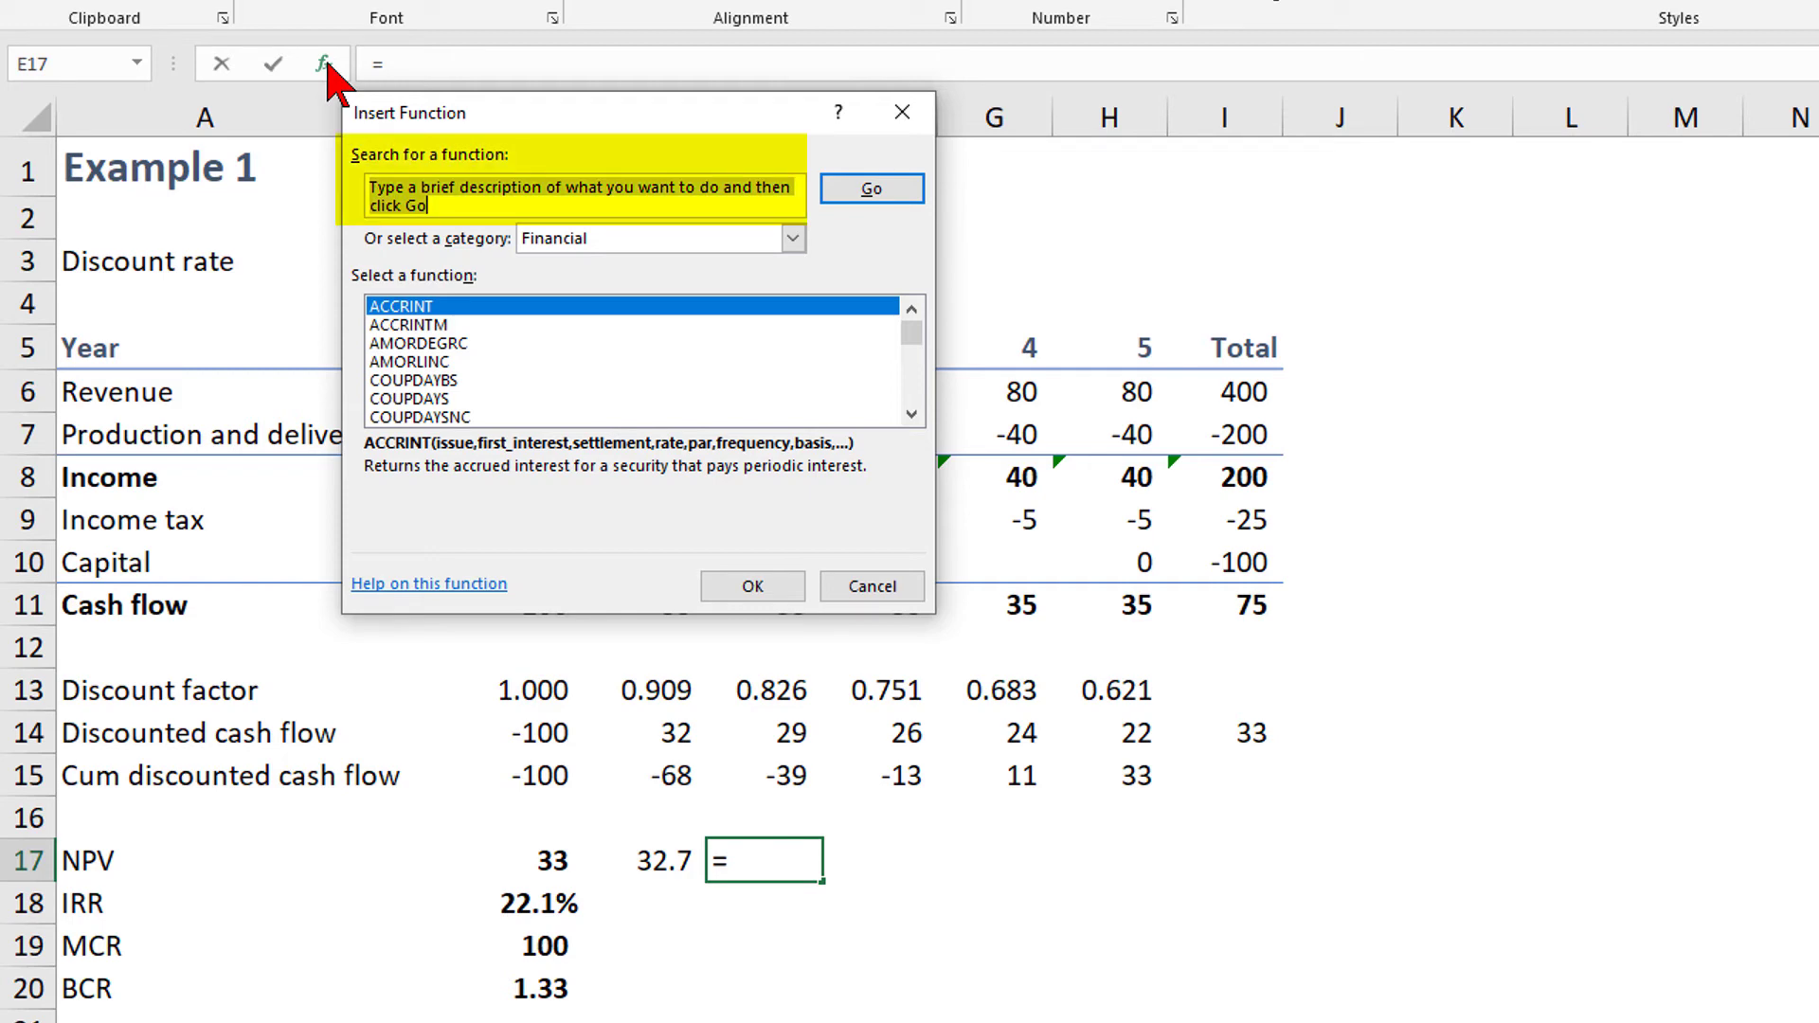
text(npv)
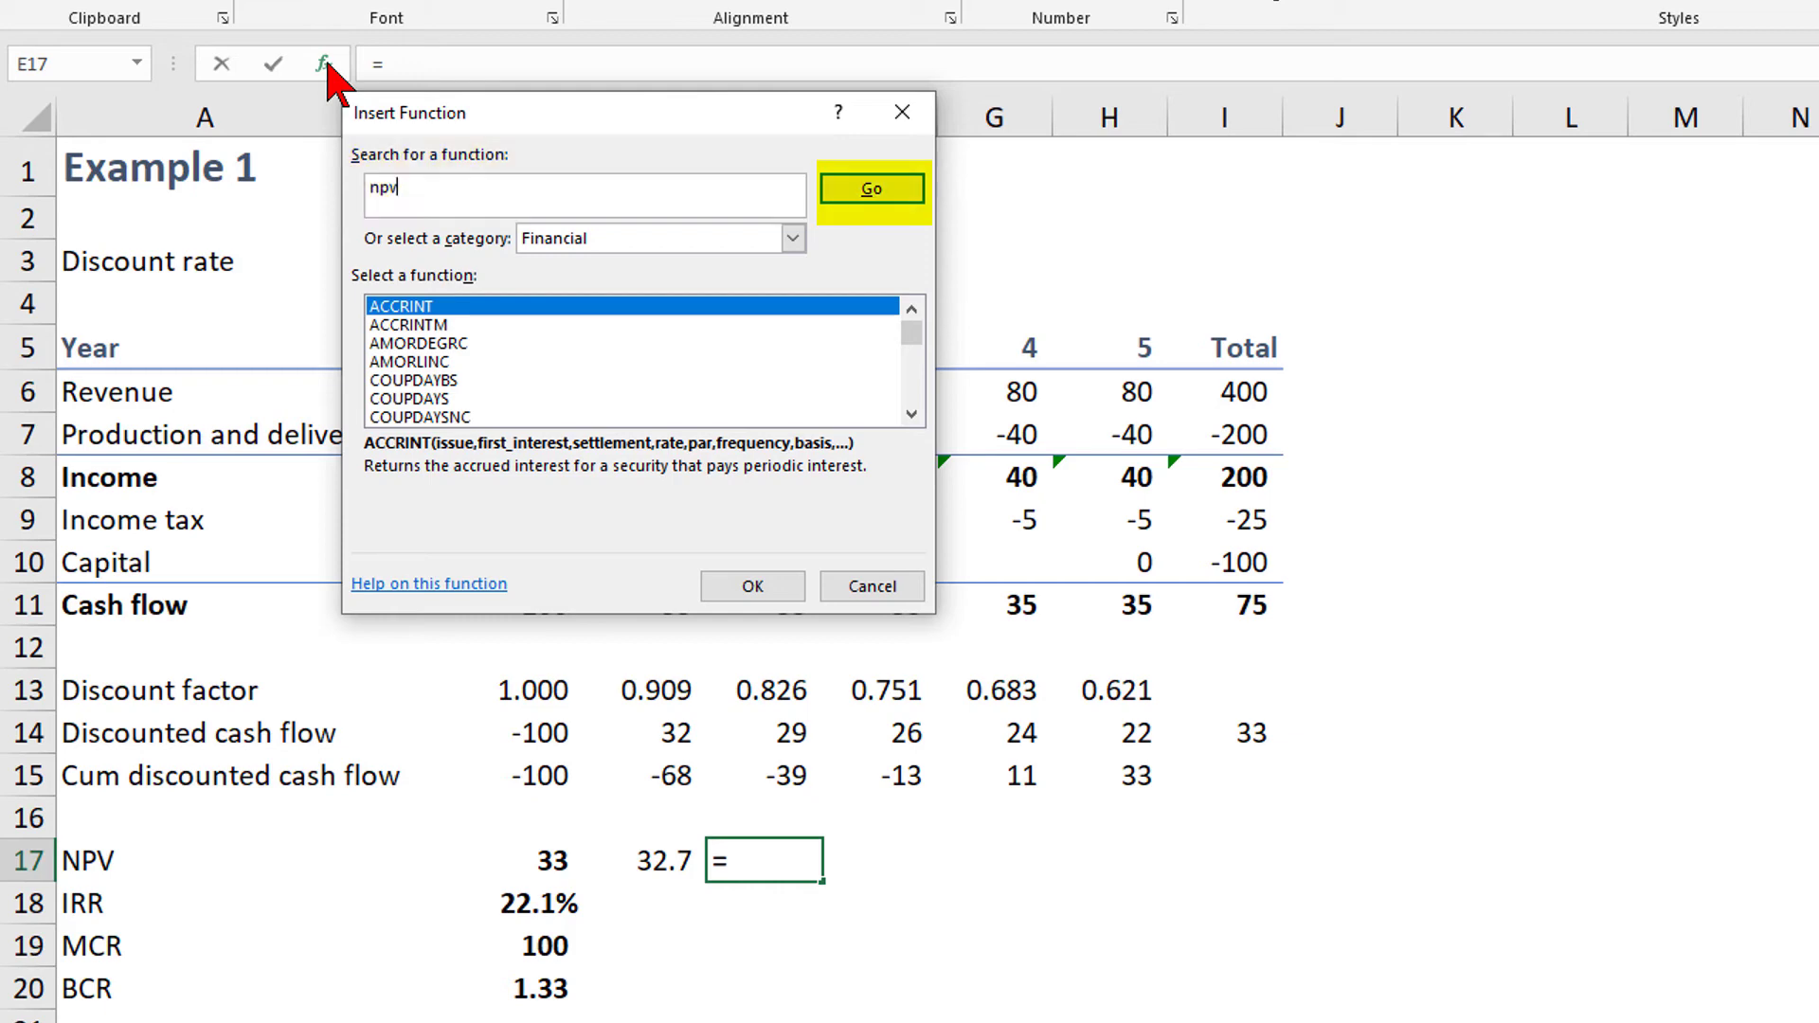
click(853, 195)
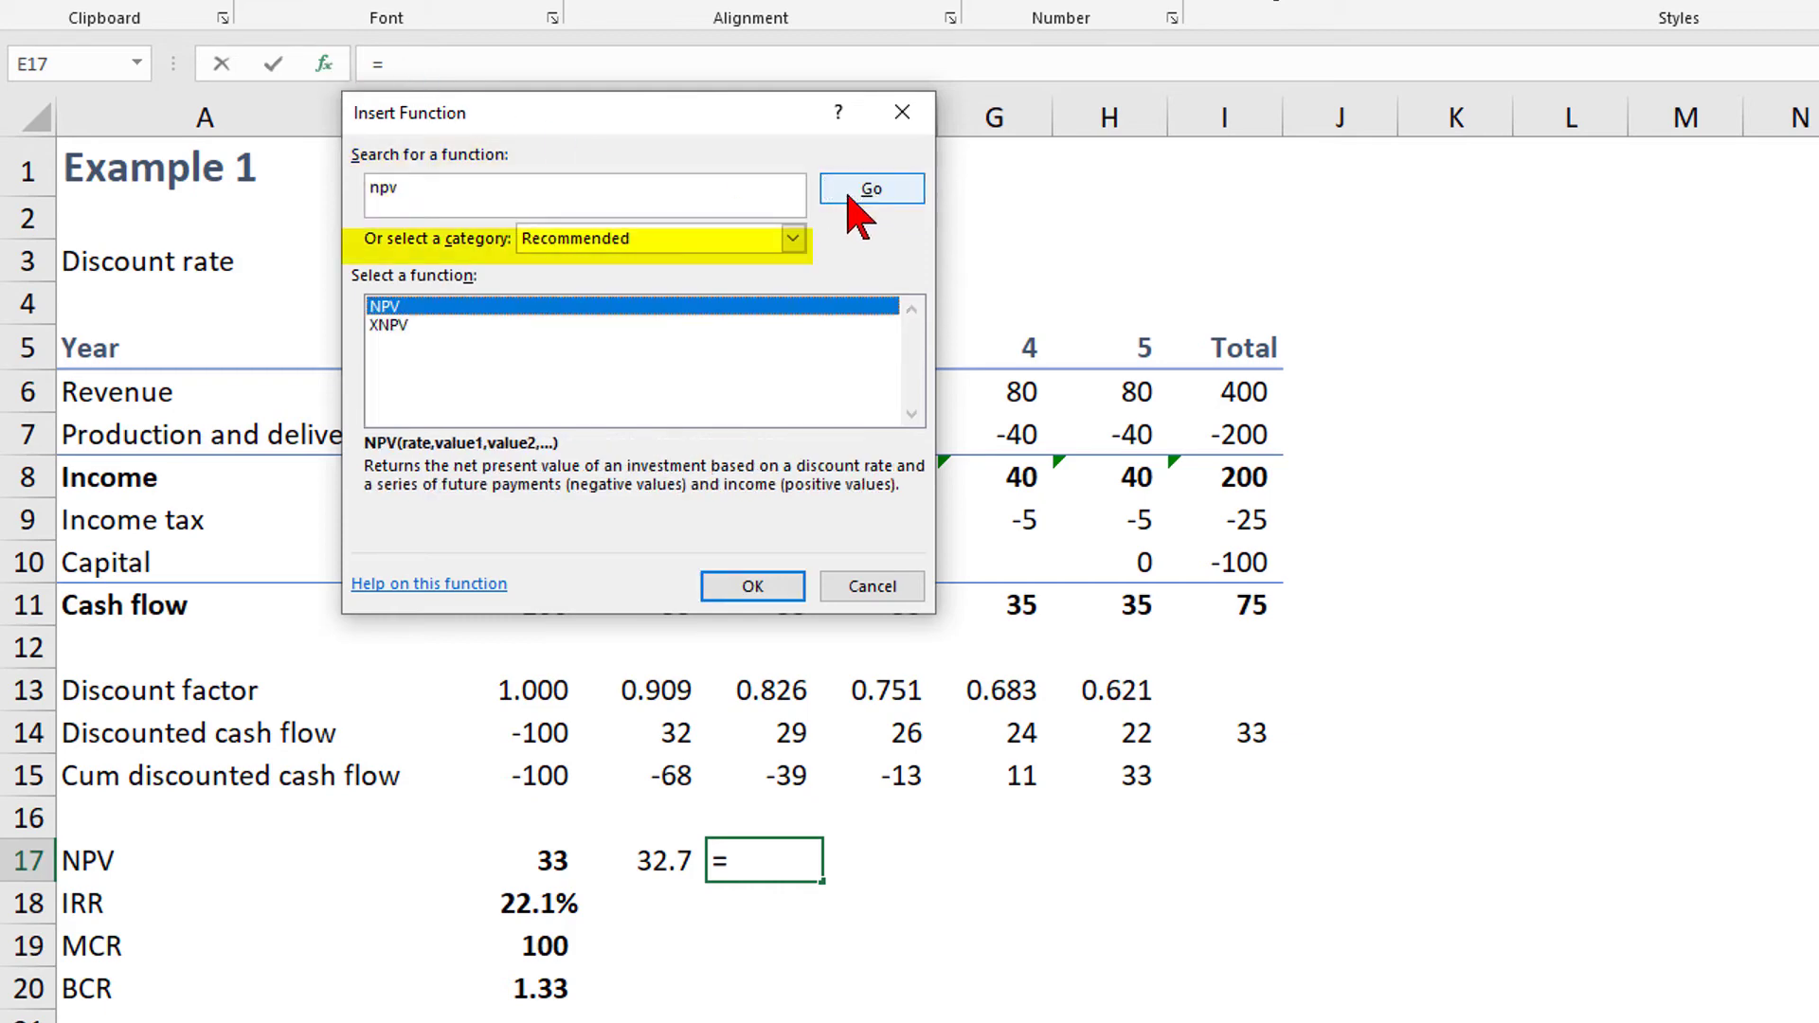
click(794, 240)
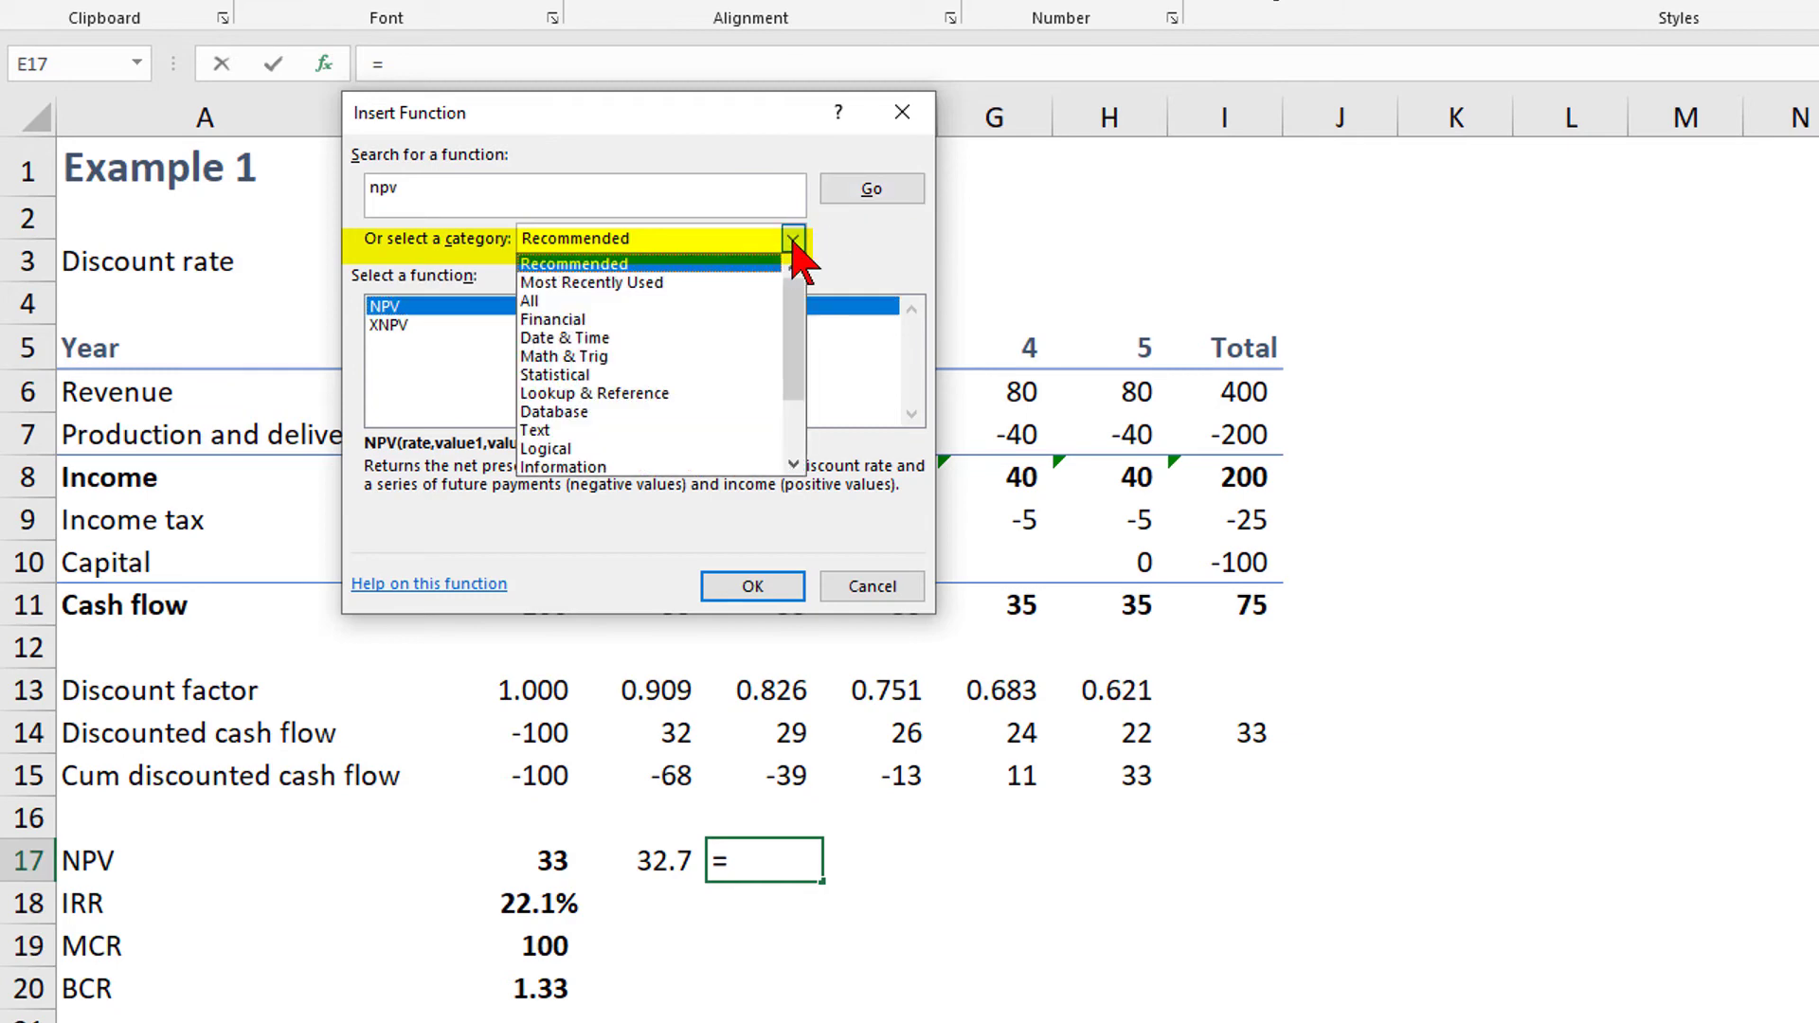
click(630, 324)
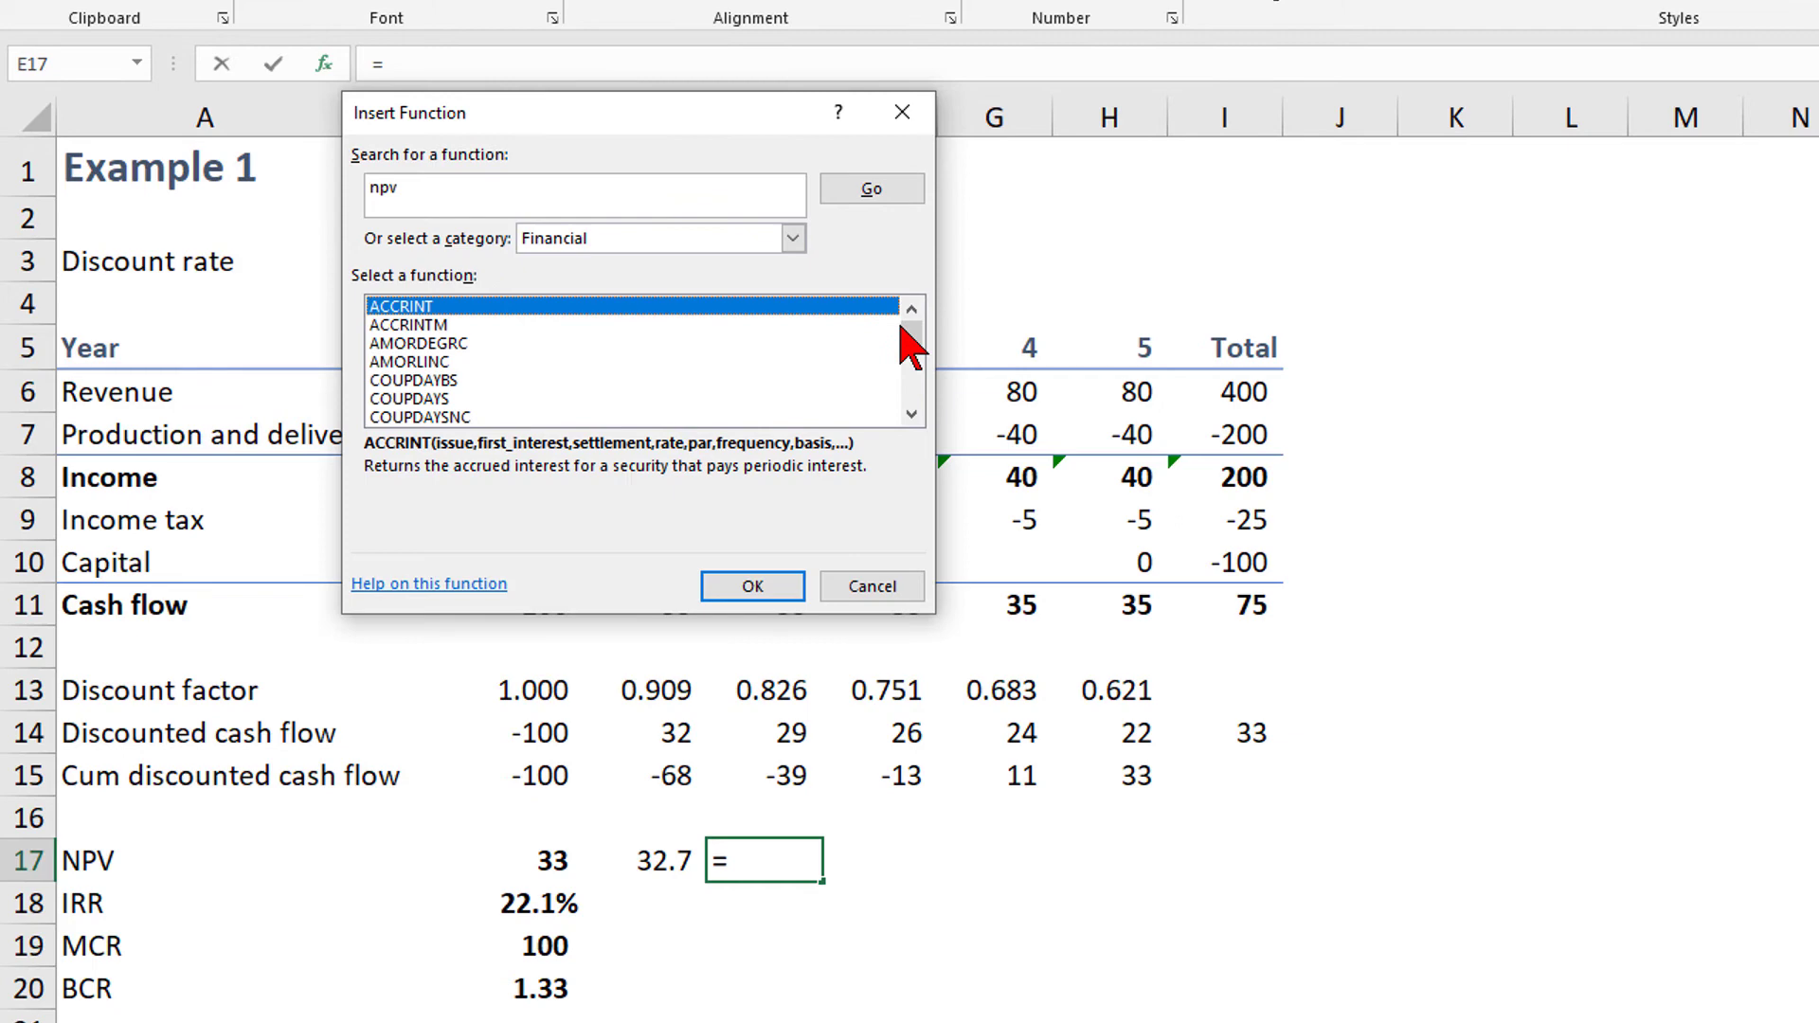
drag(910, 321, 917, 375)
click(389, 380)
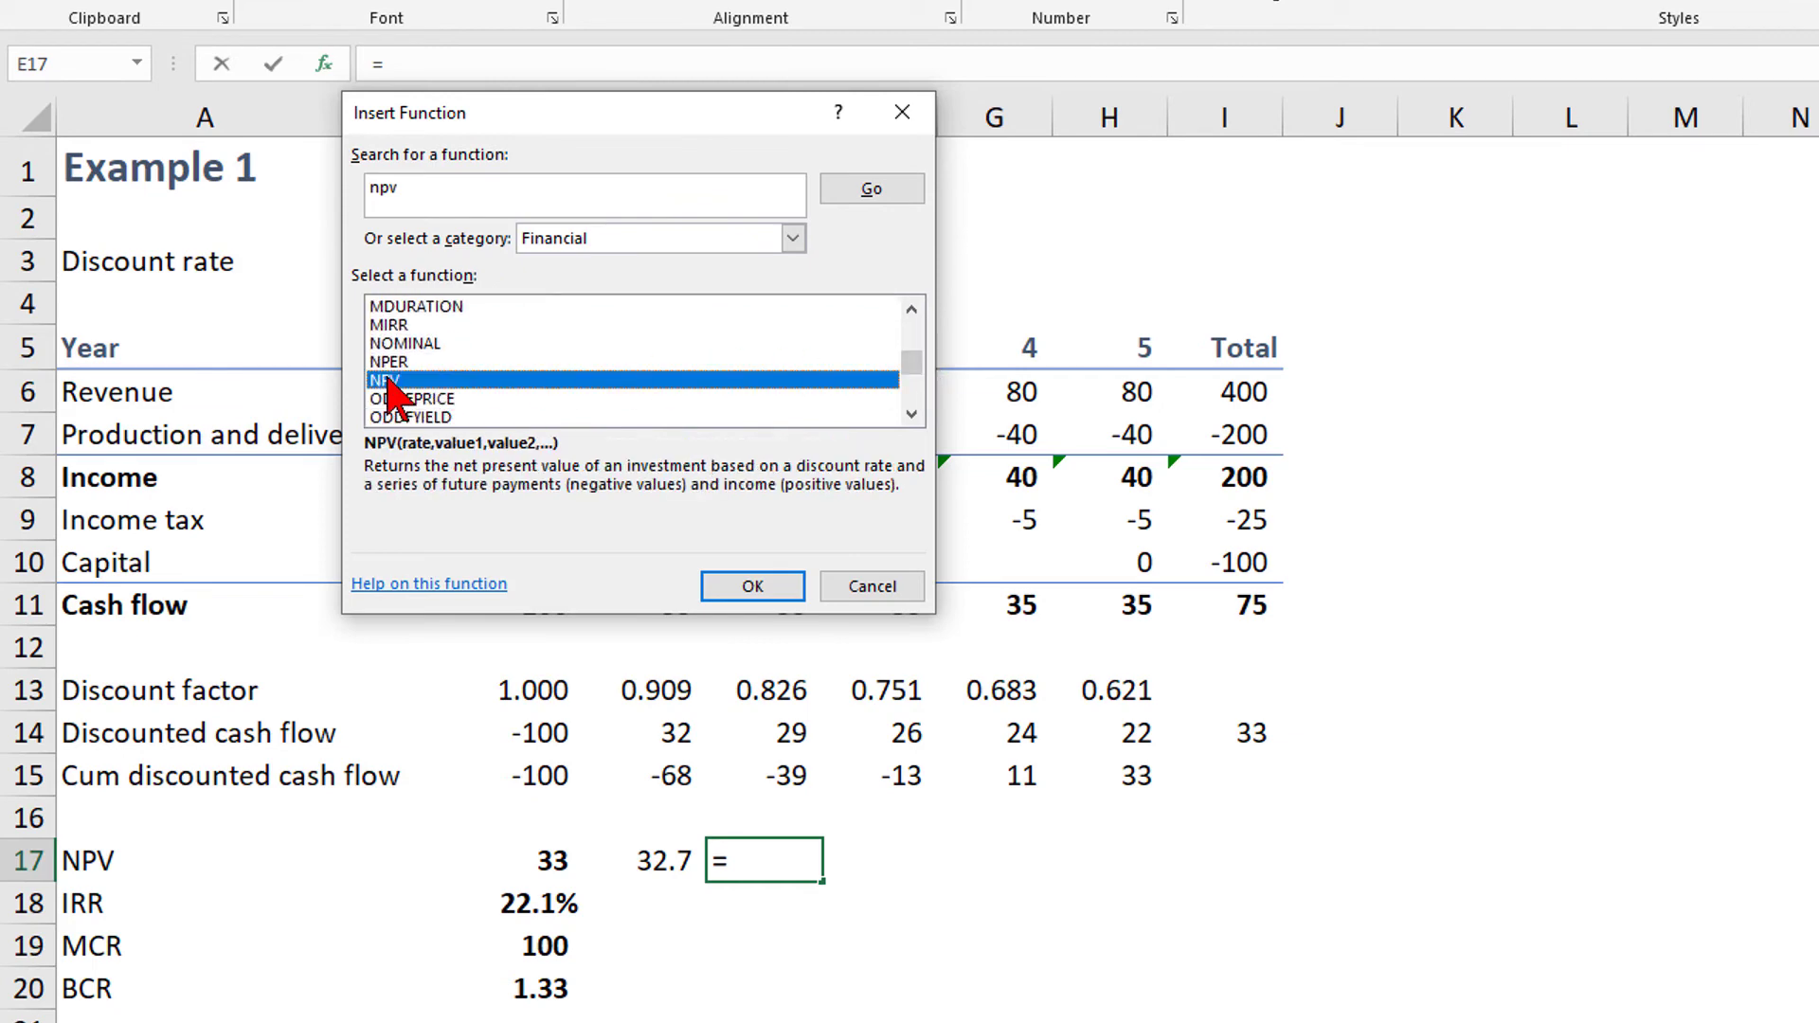
- In NPV Function Arguments, set rate to B3 and Value1 to D11:H11
click(753, 587)
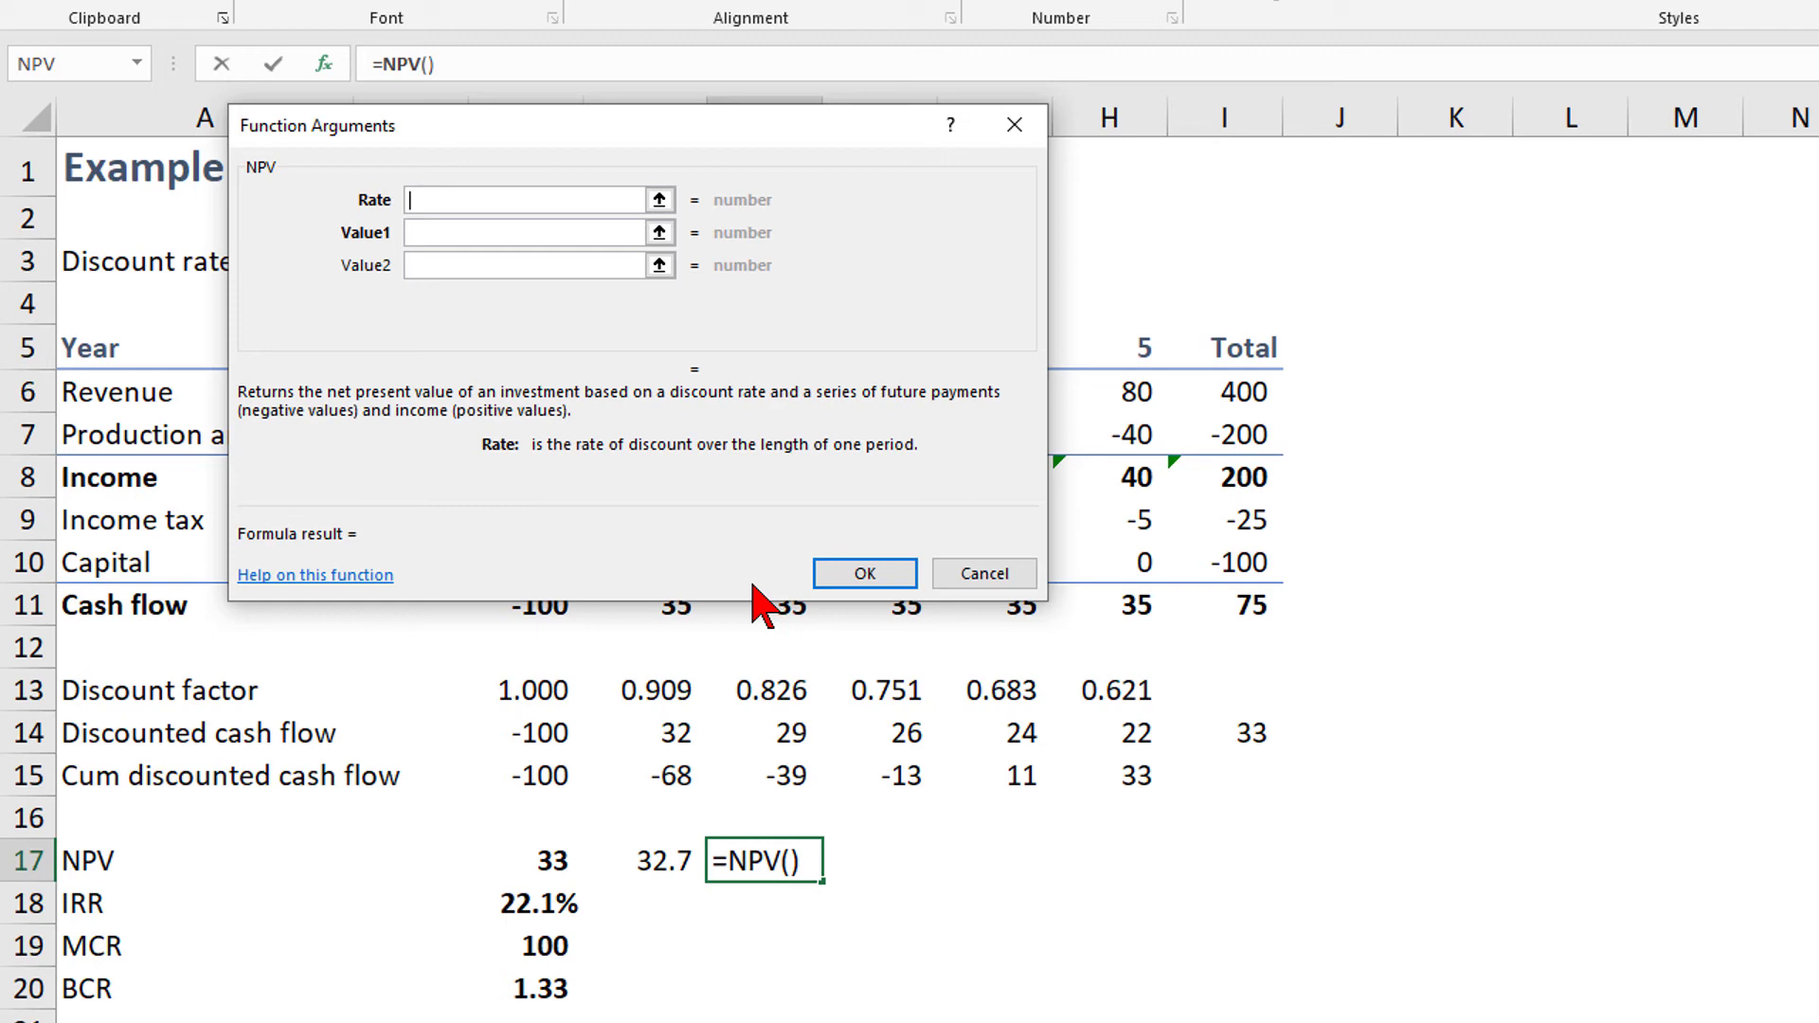
click(660, 199)
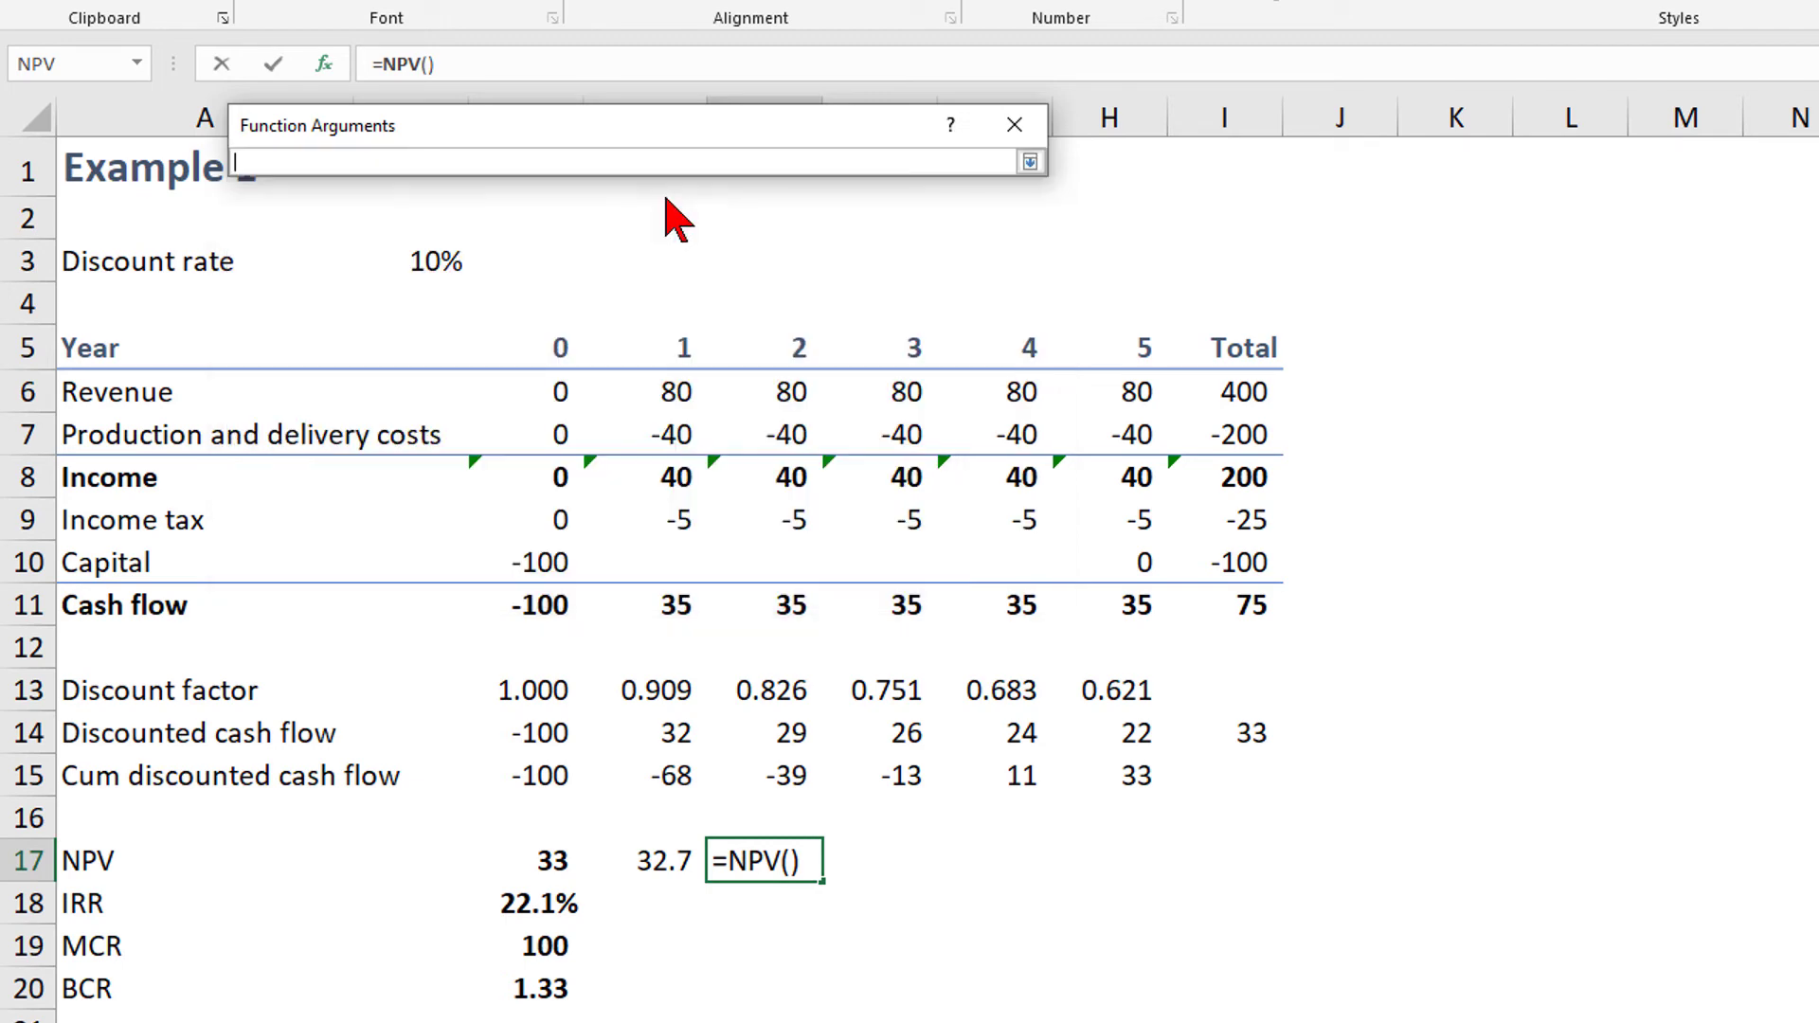
click(398, 260)
key(Return)
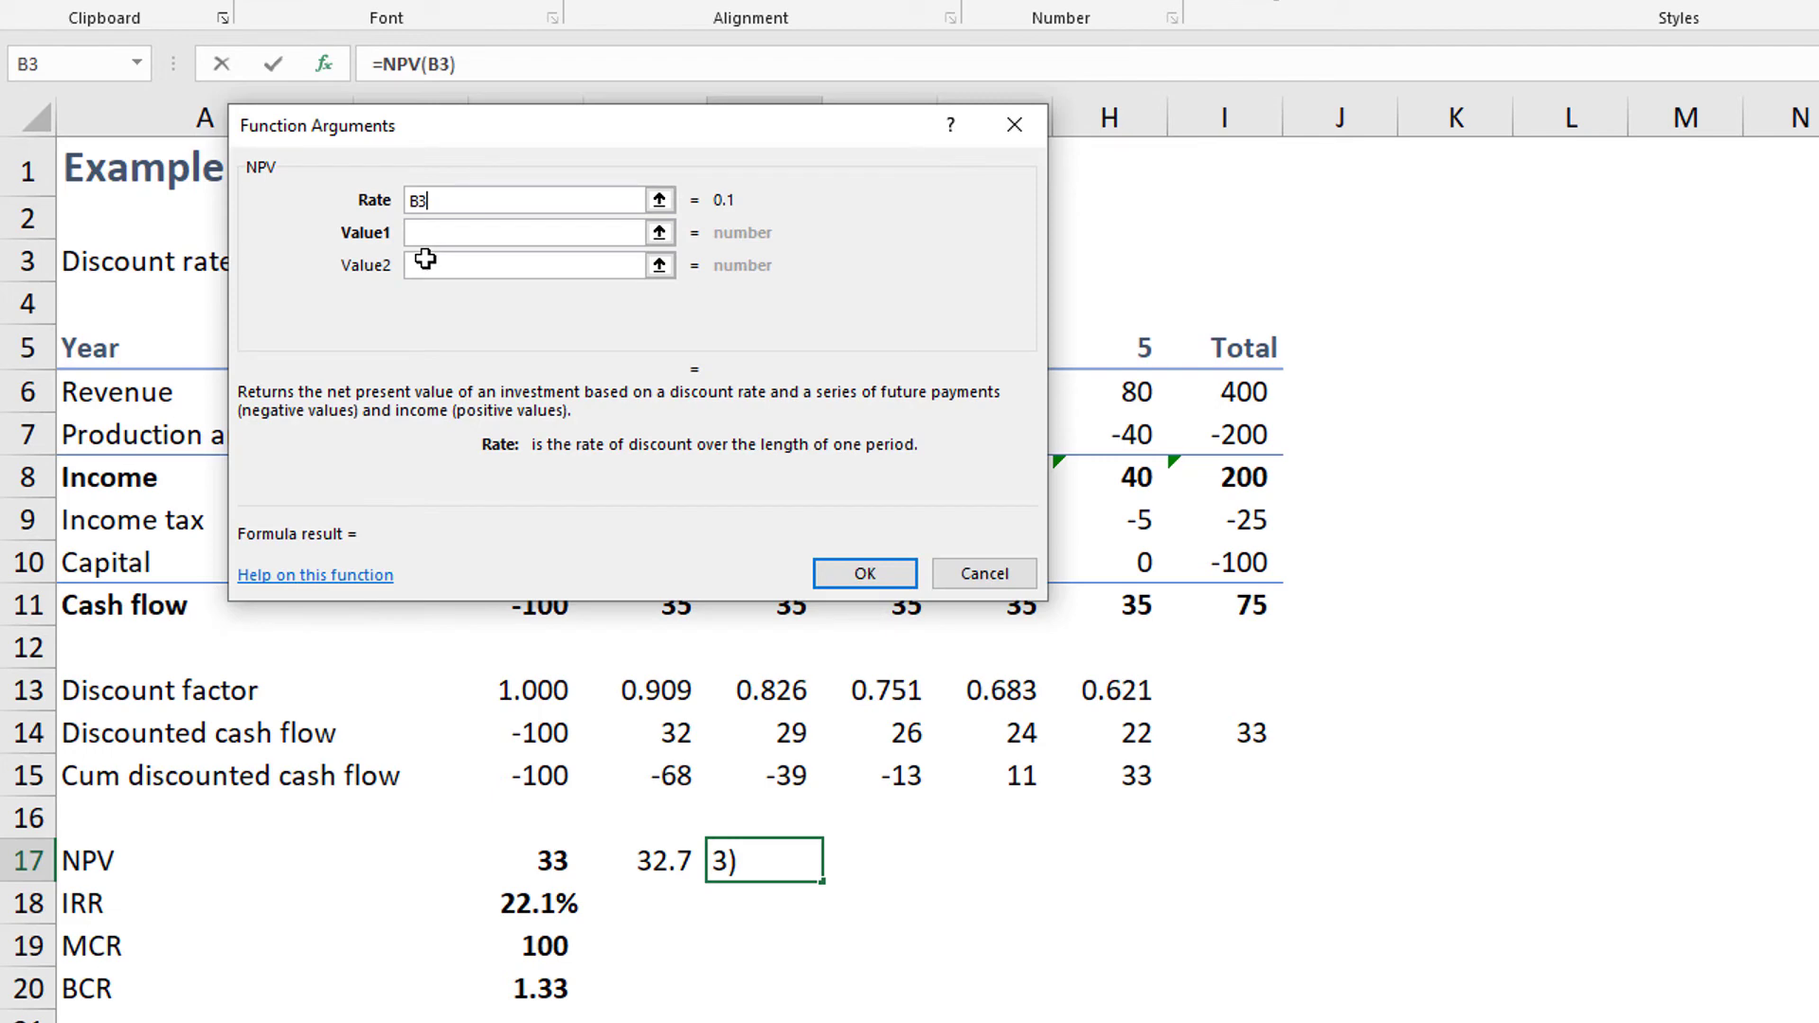
click(660, 232)
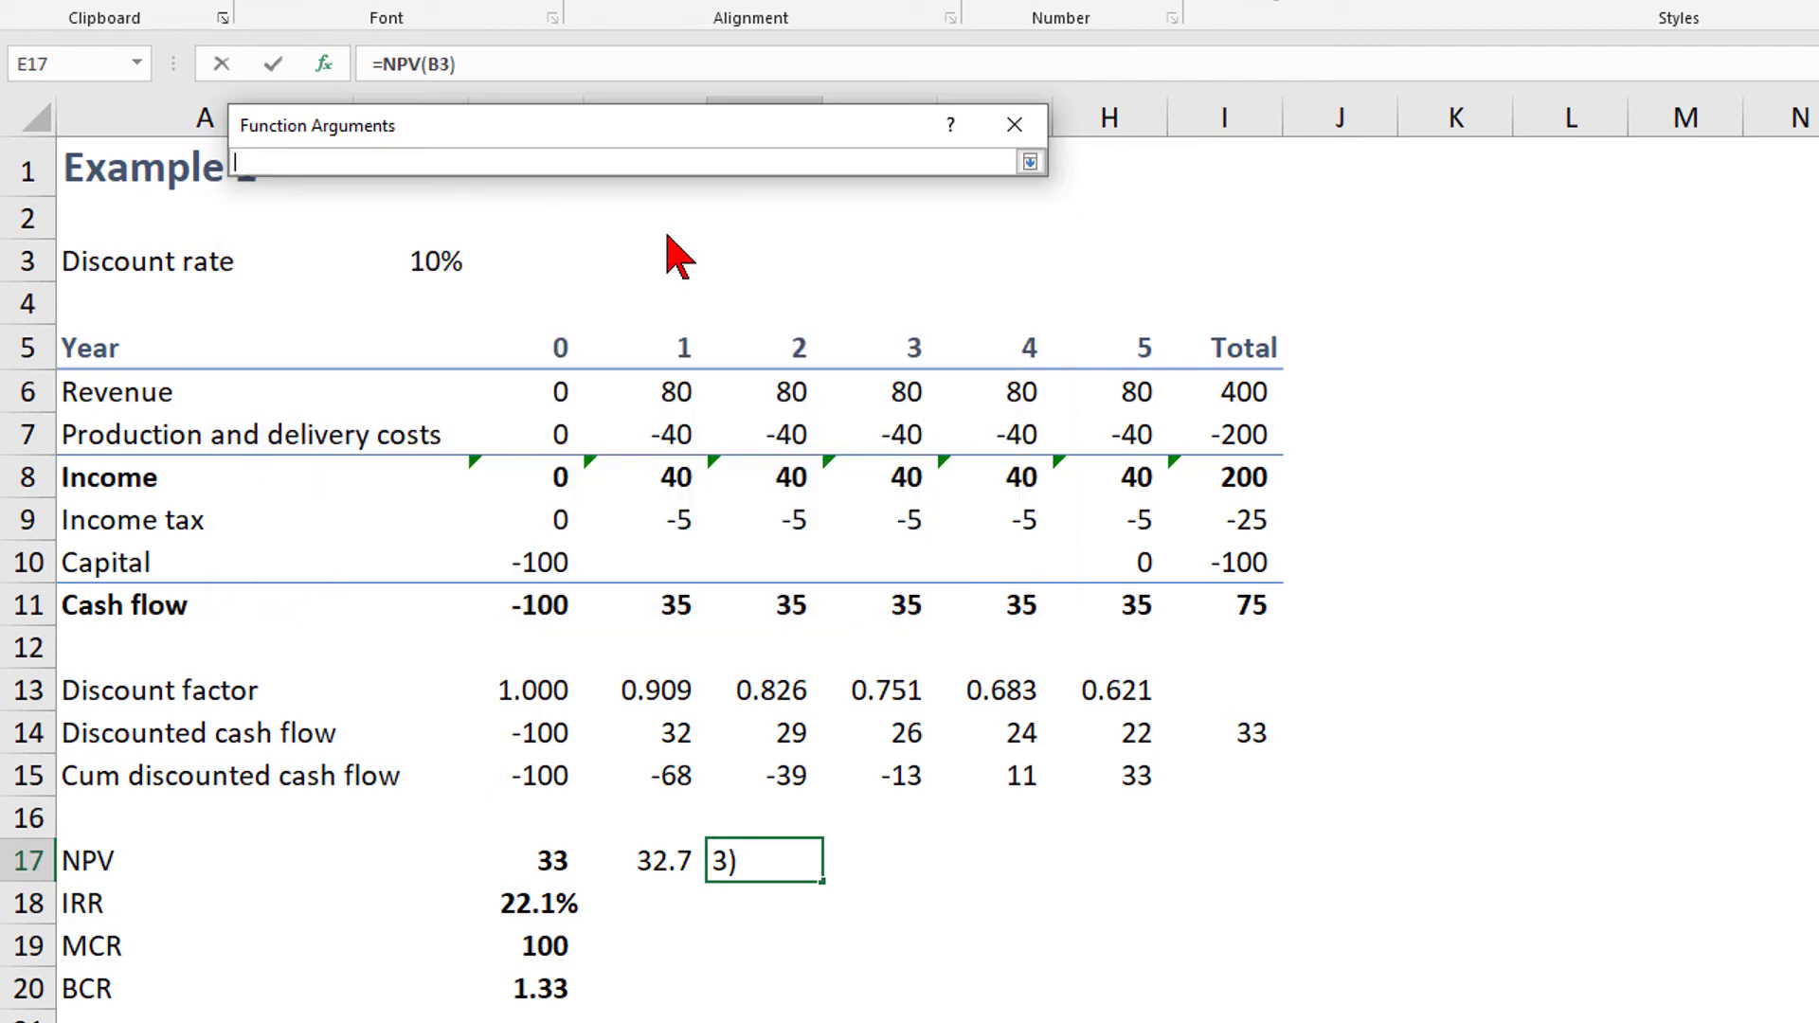
click(670, 611)
drag(671, 612, 1106, 611)
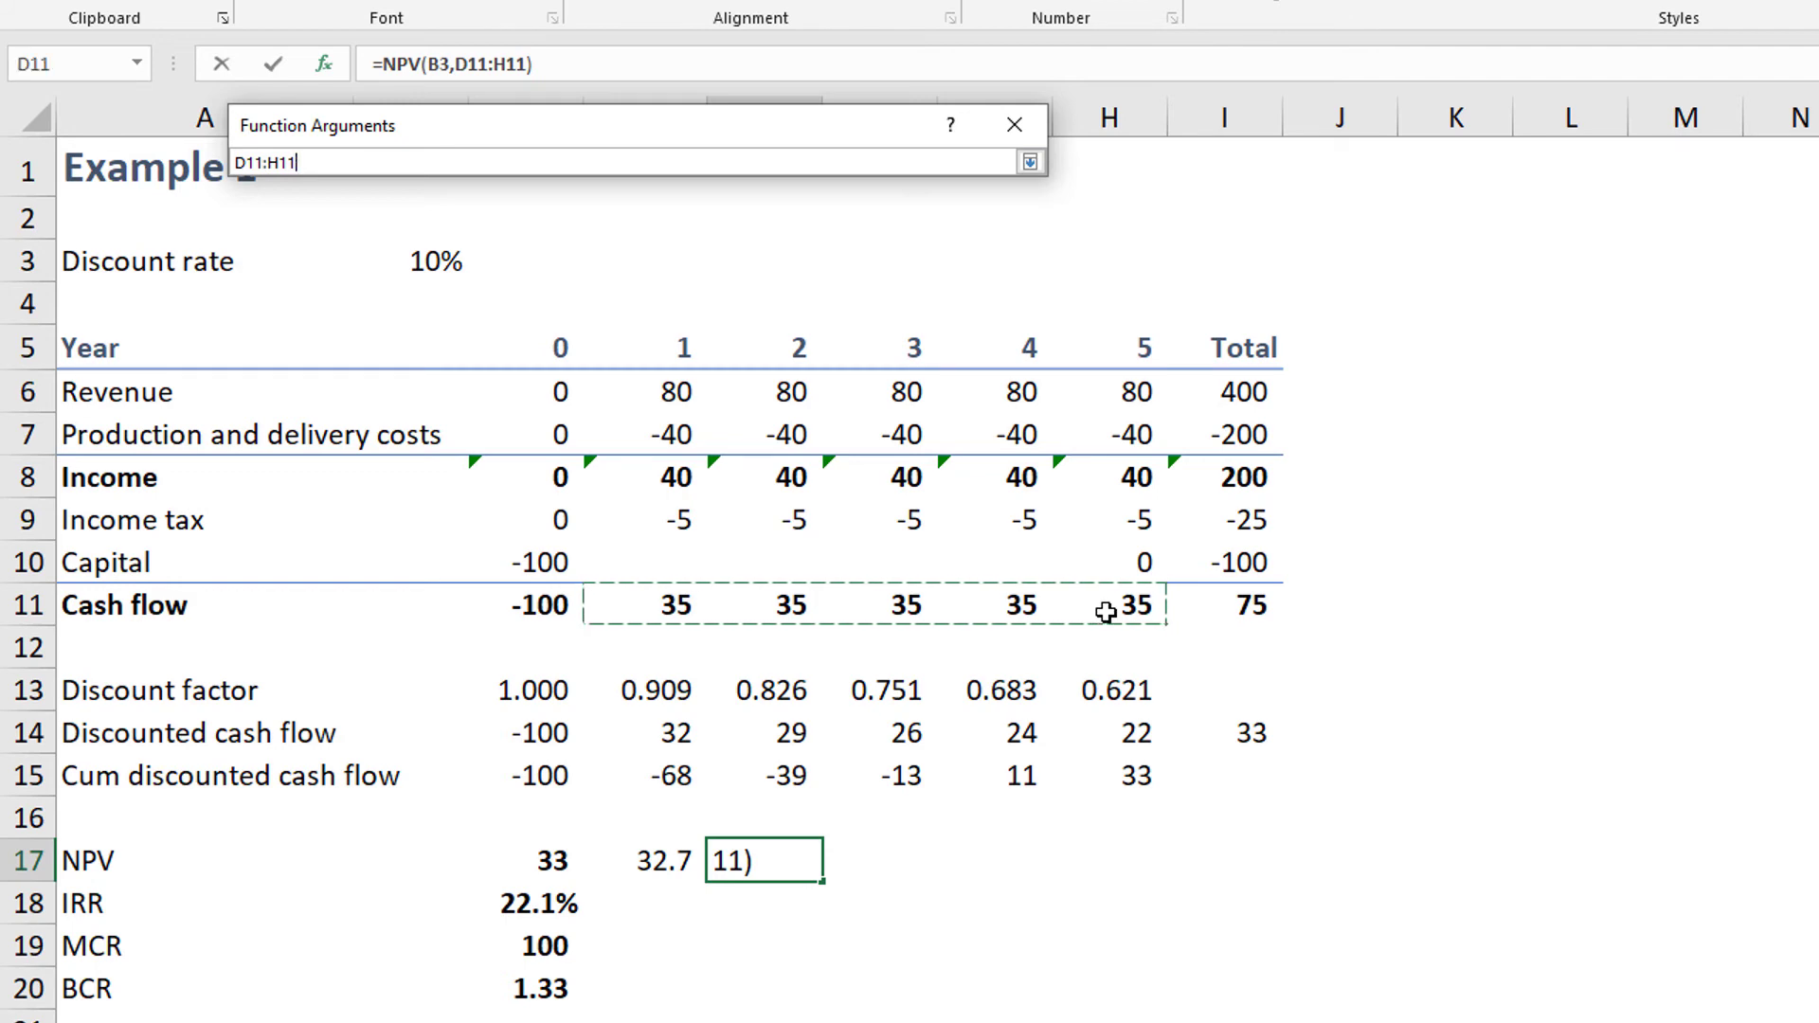
key(Return)
key(Return)
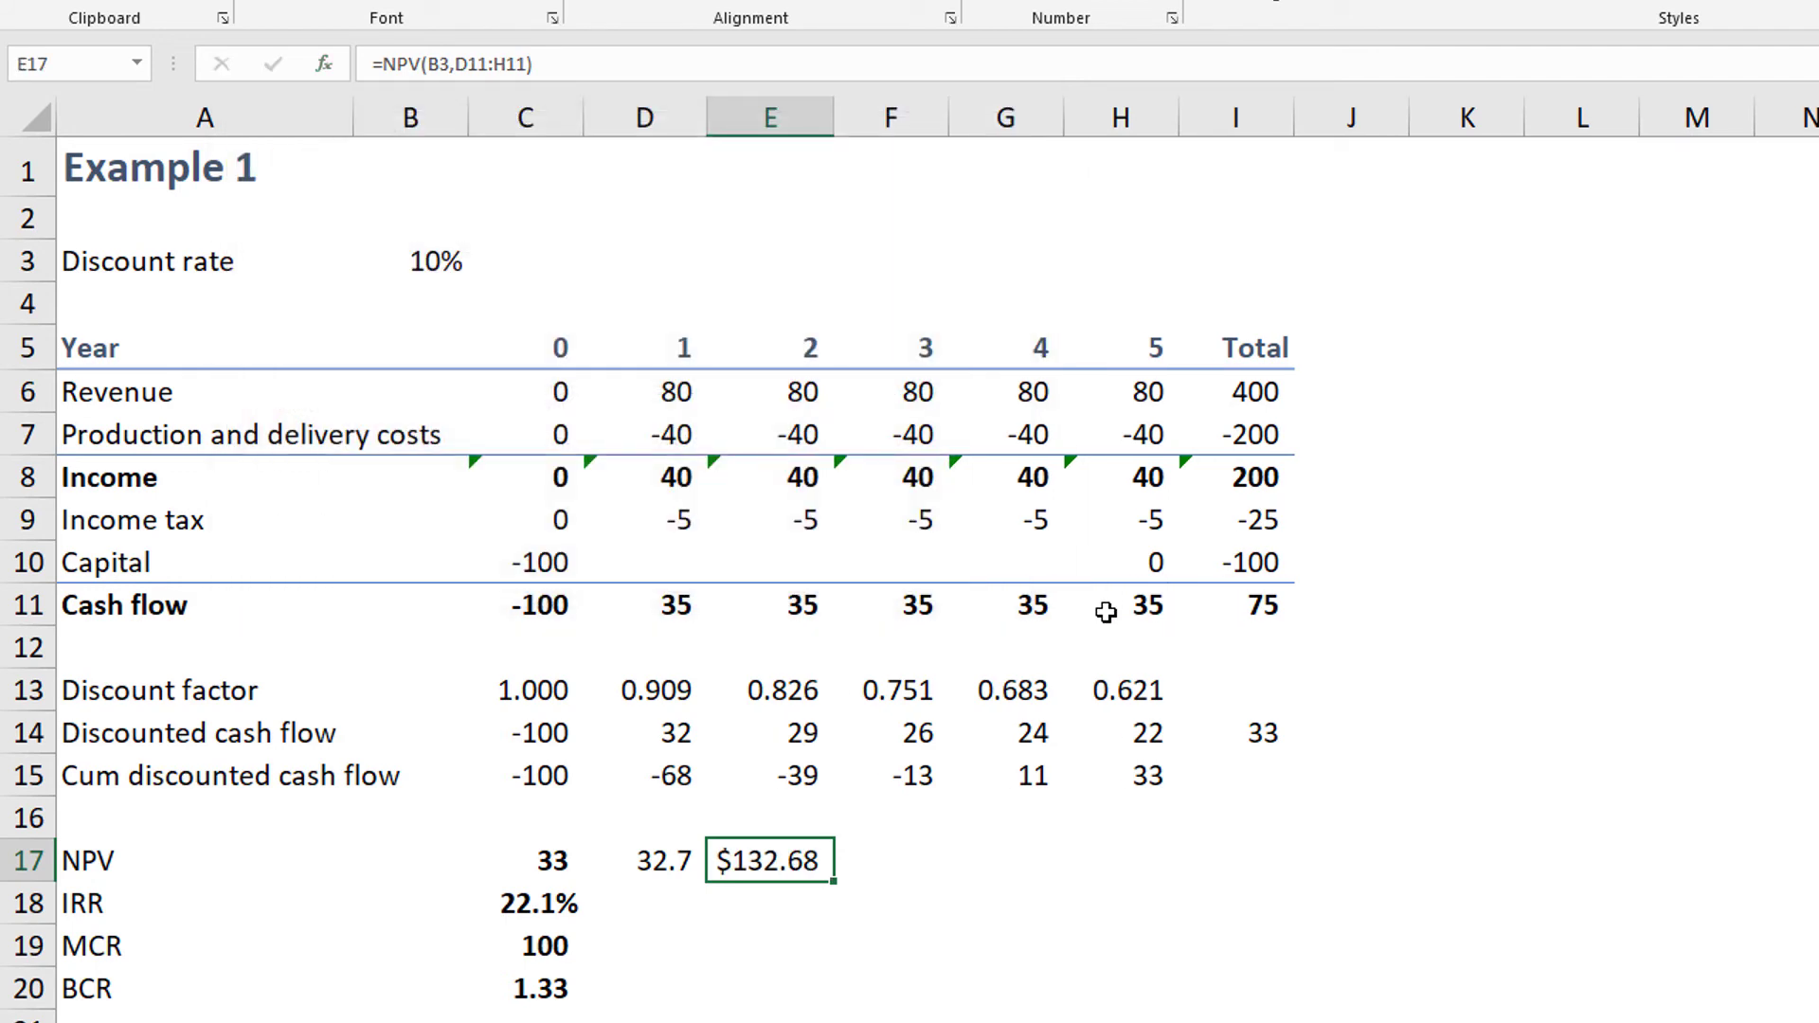
- Append +C11 to the E17 formula so it returns $32.68
click(551, 64)
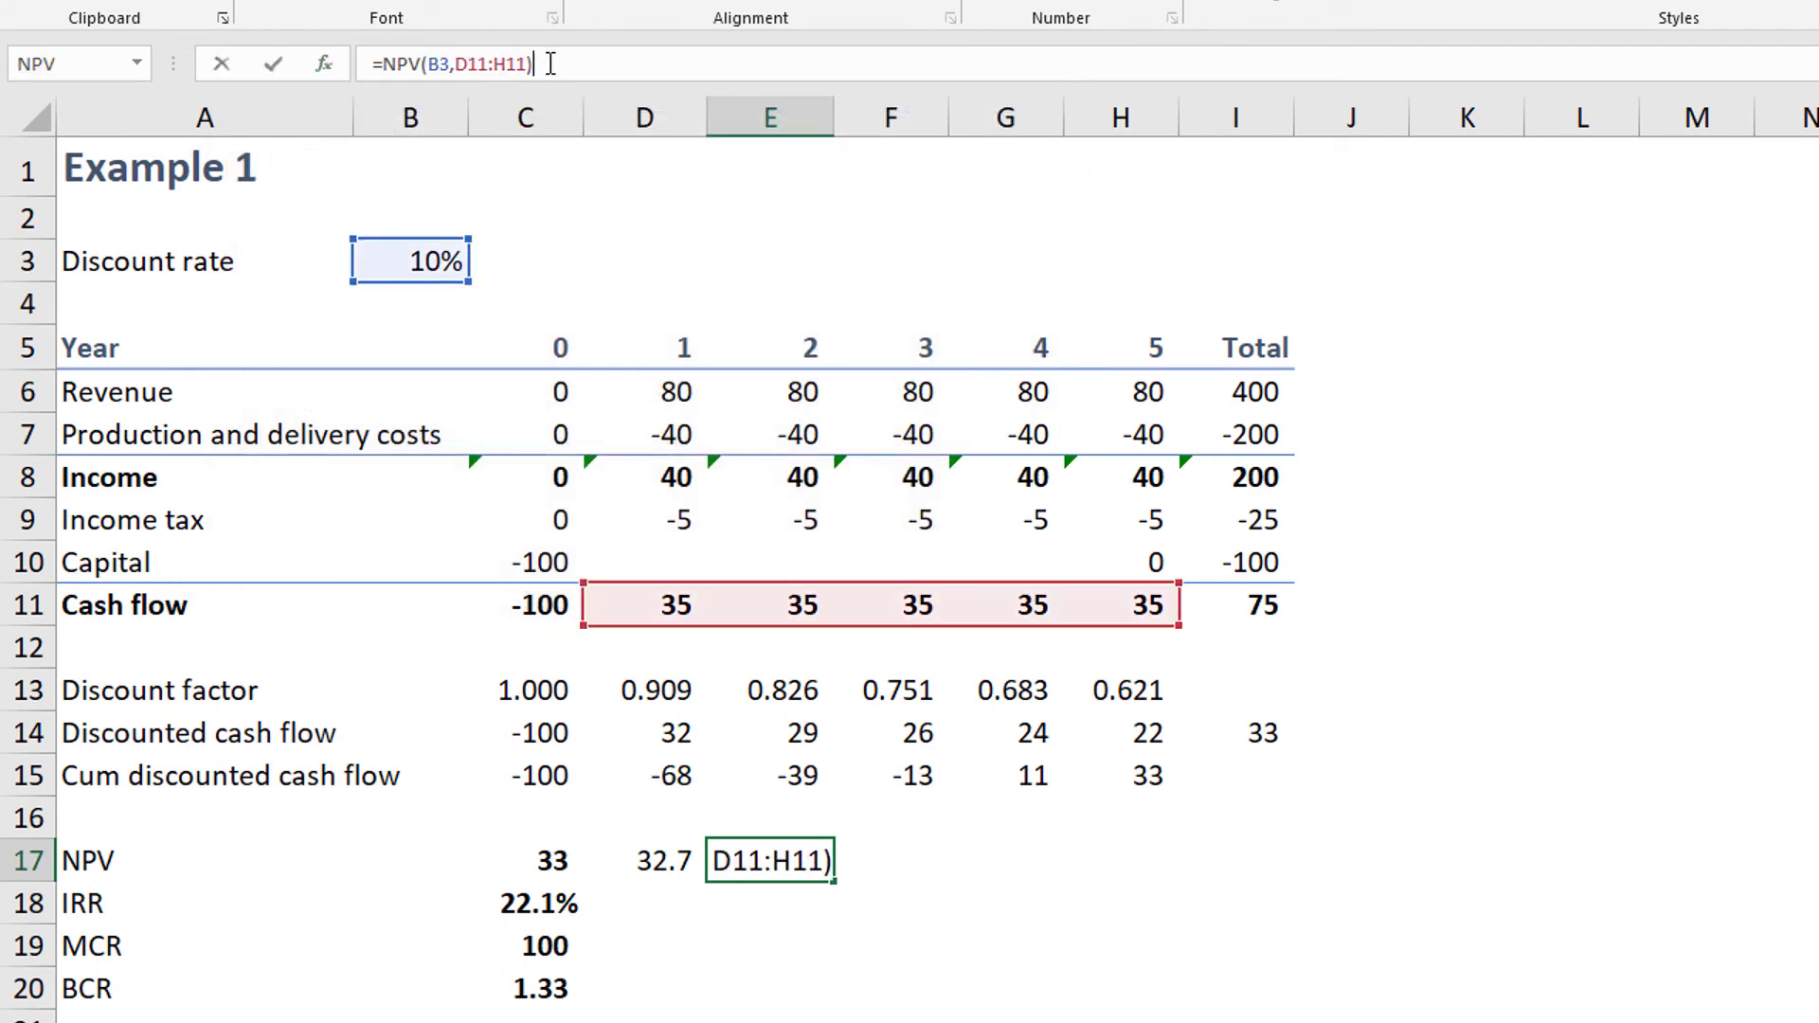
text(+)
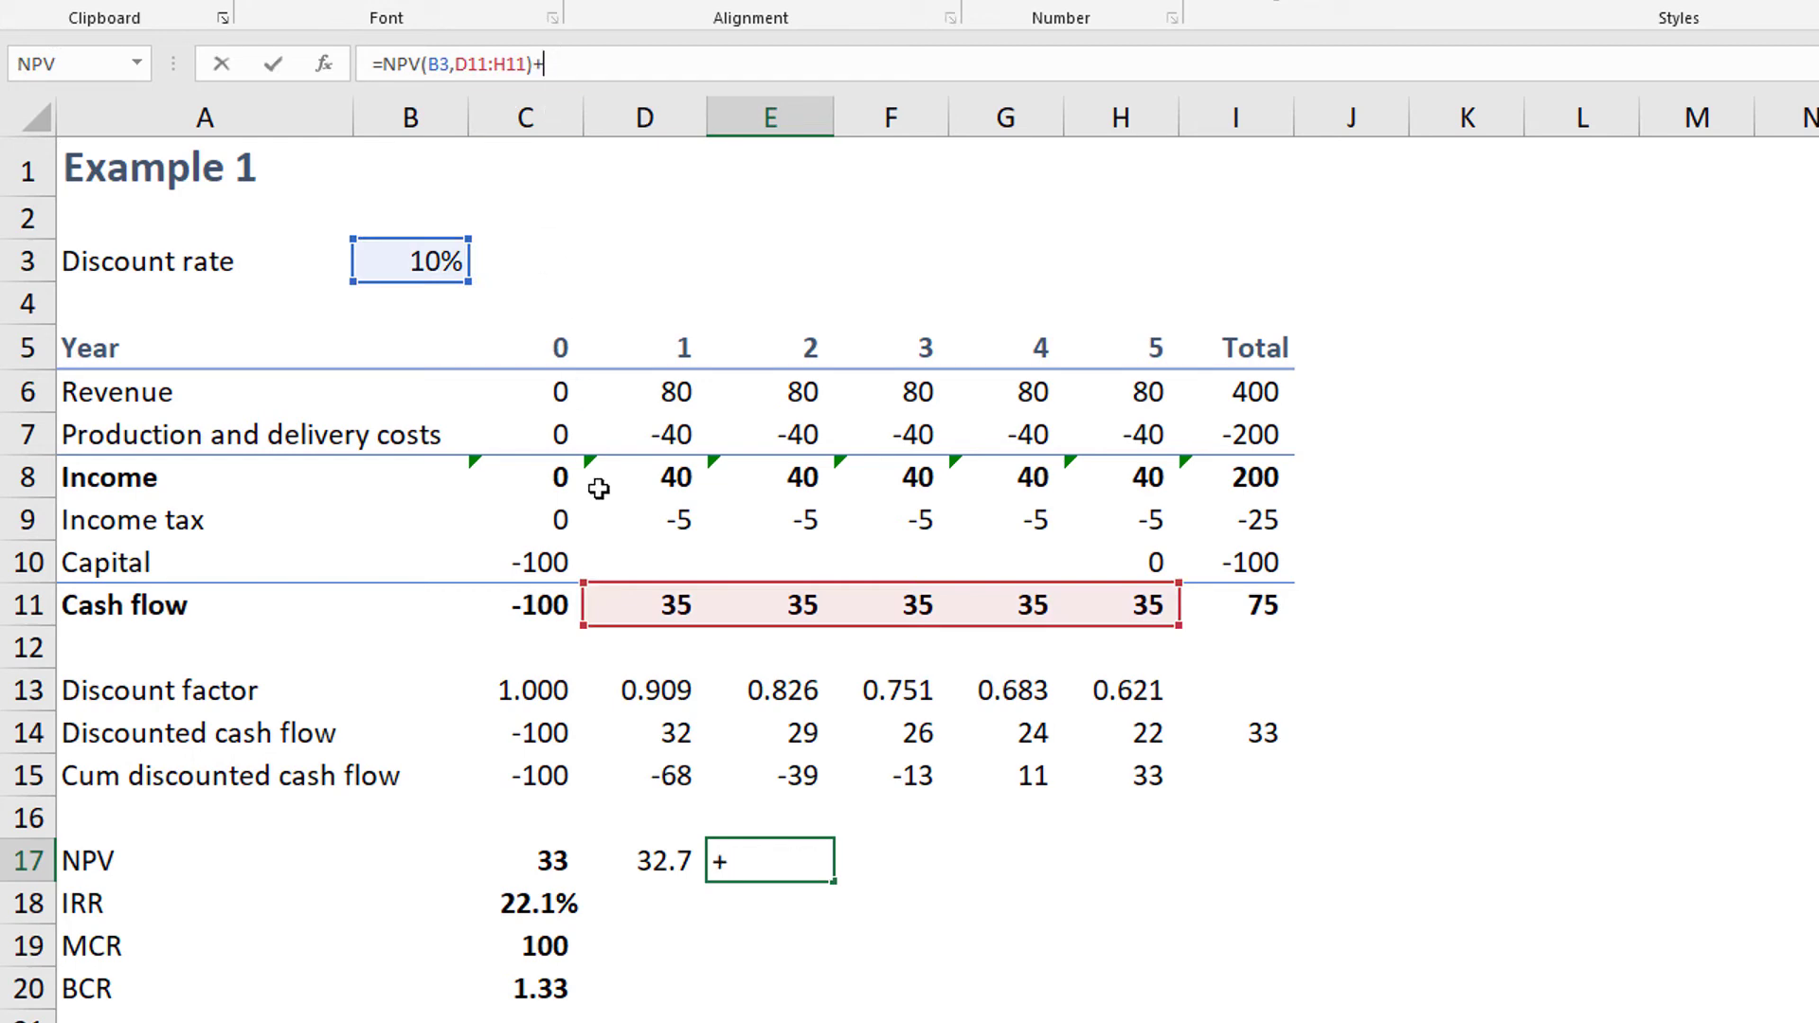
click(533, 616)
key(ctrl+Return)
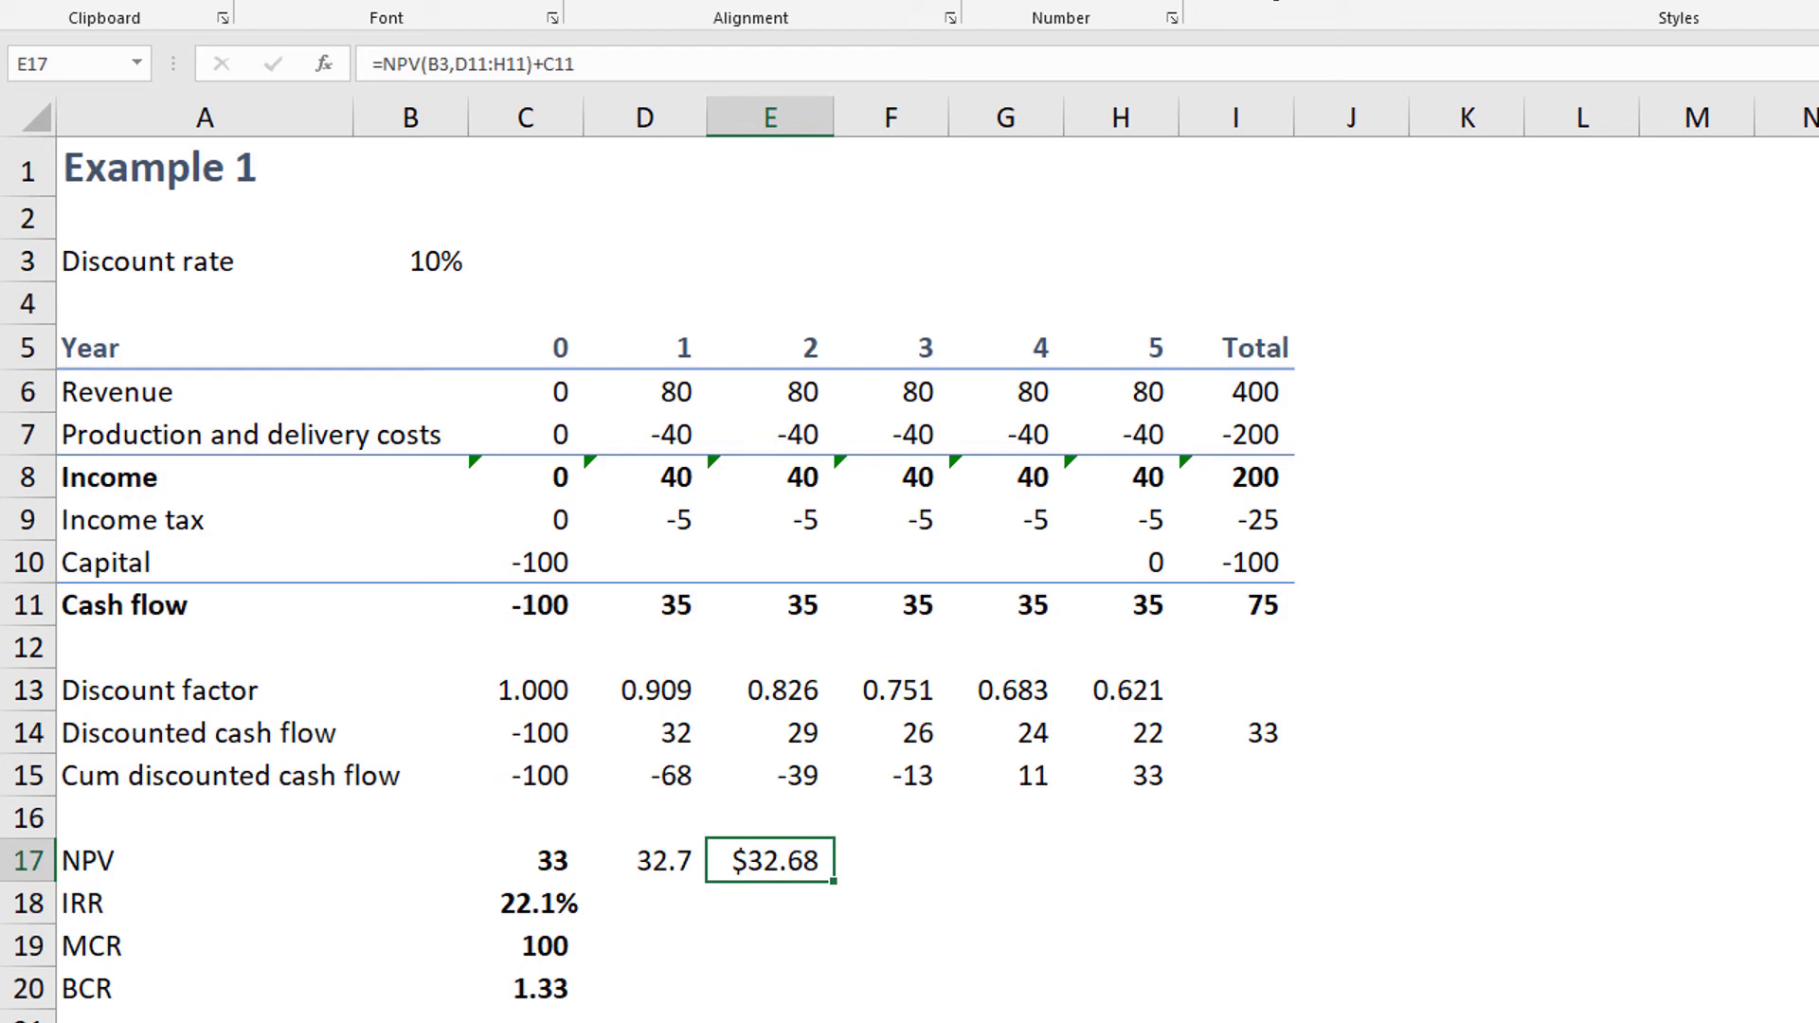
- Show E17 as 32.7, then browse Formulas > Financial to NPV and cancel
click(1169, 2)
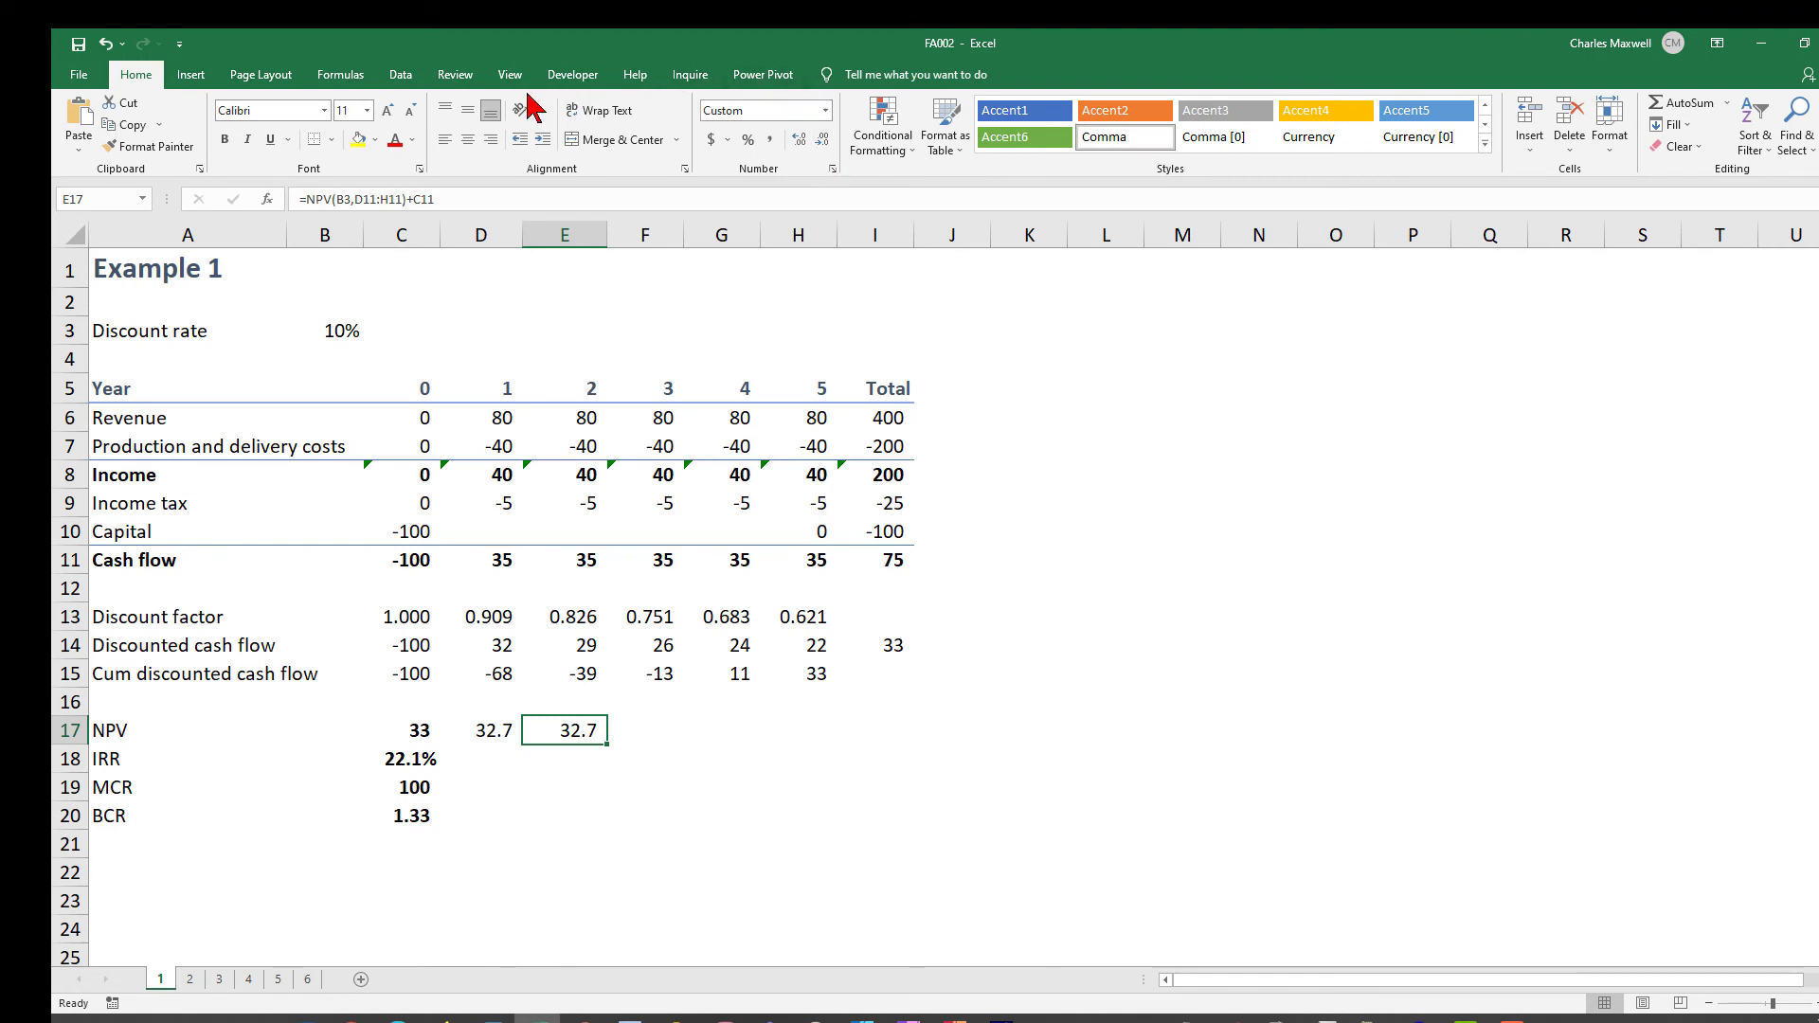
click(338, 76)
click(249, 121)
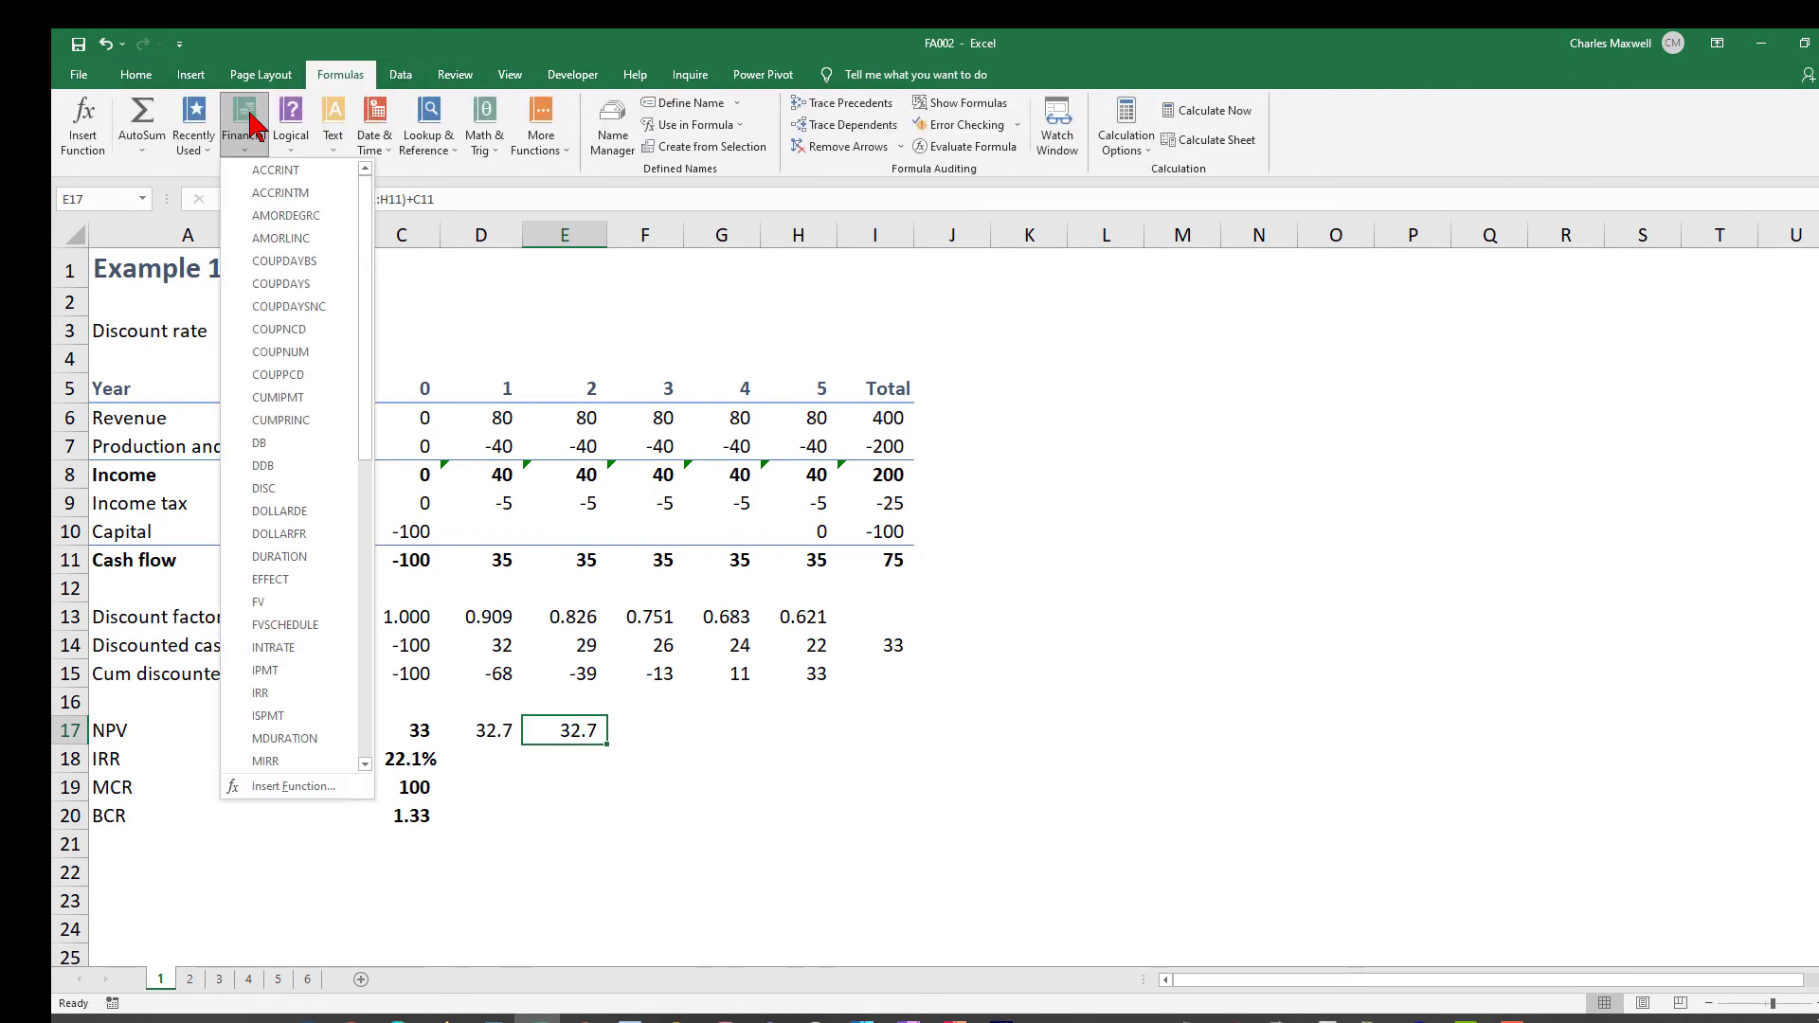
drag(366, 379, 366, 541)
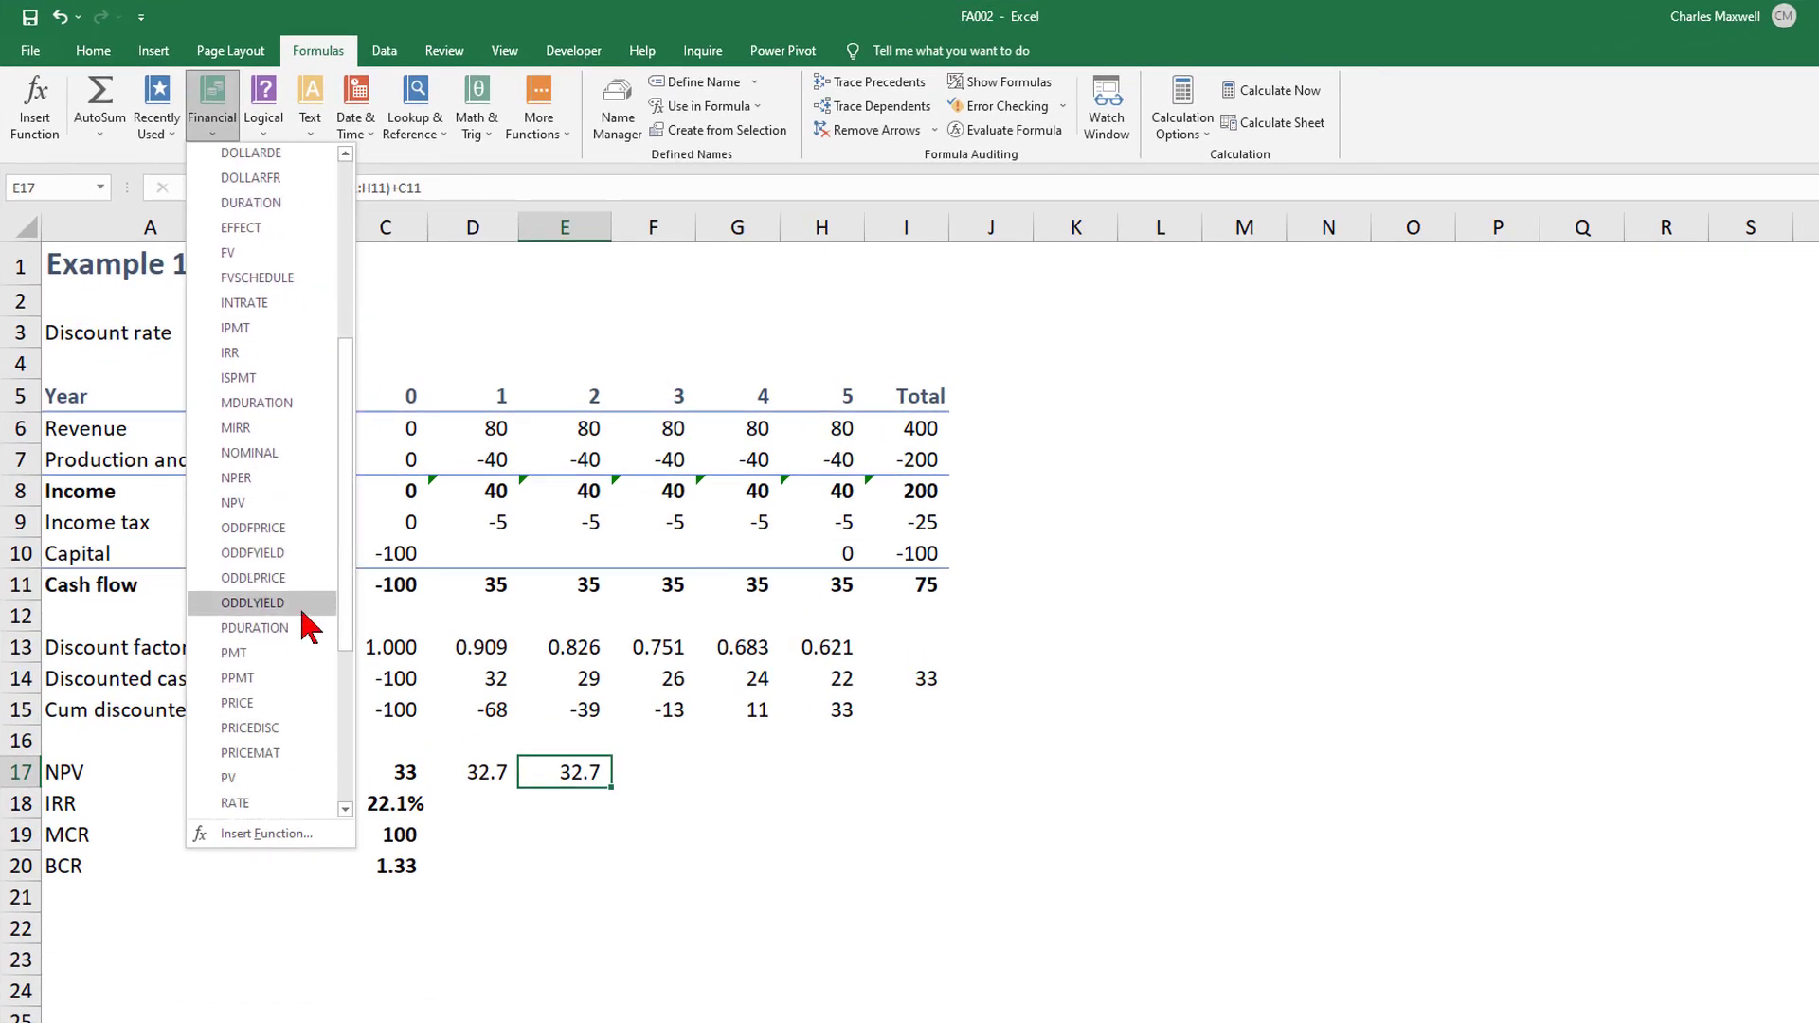
click(248, 503)
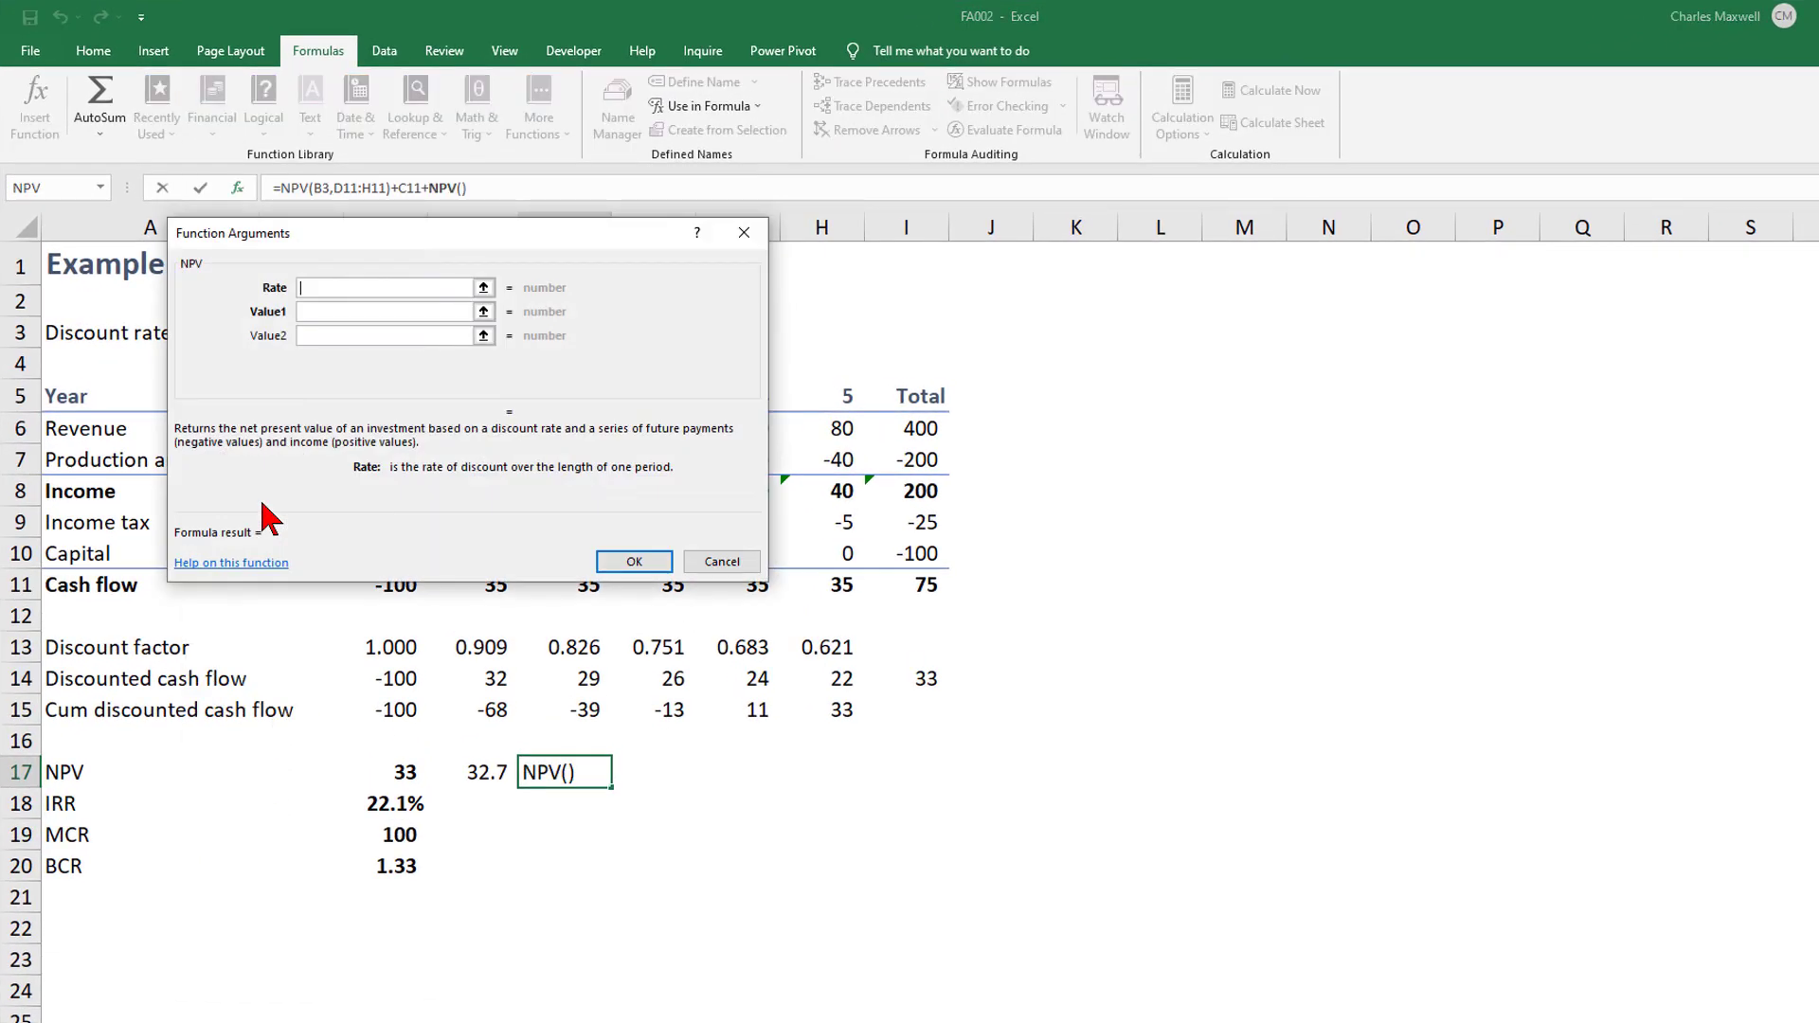
key(Escape)
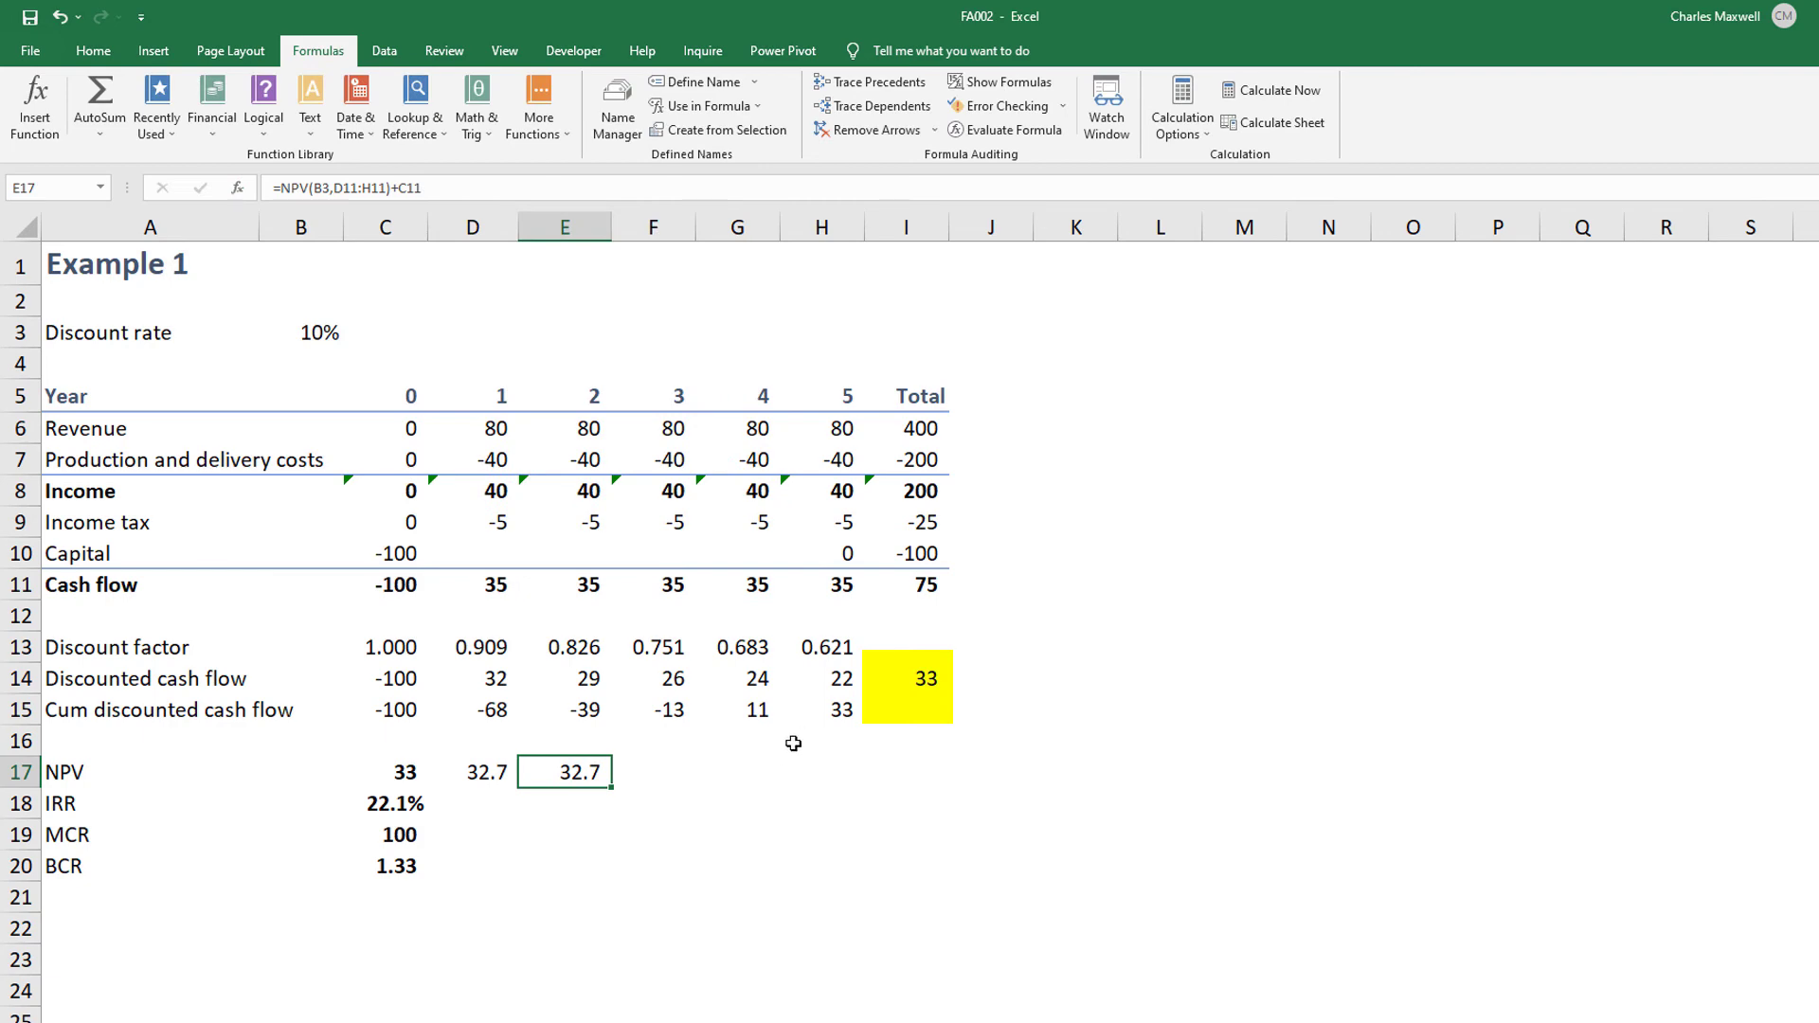
click(925, 678)
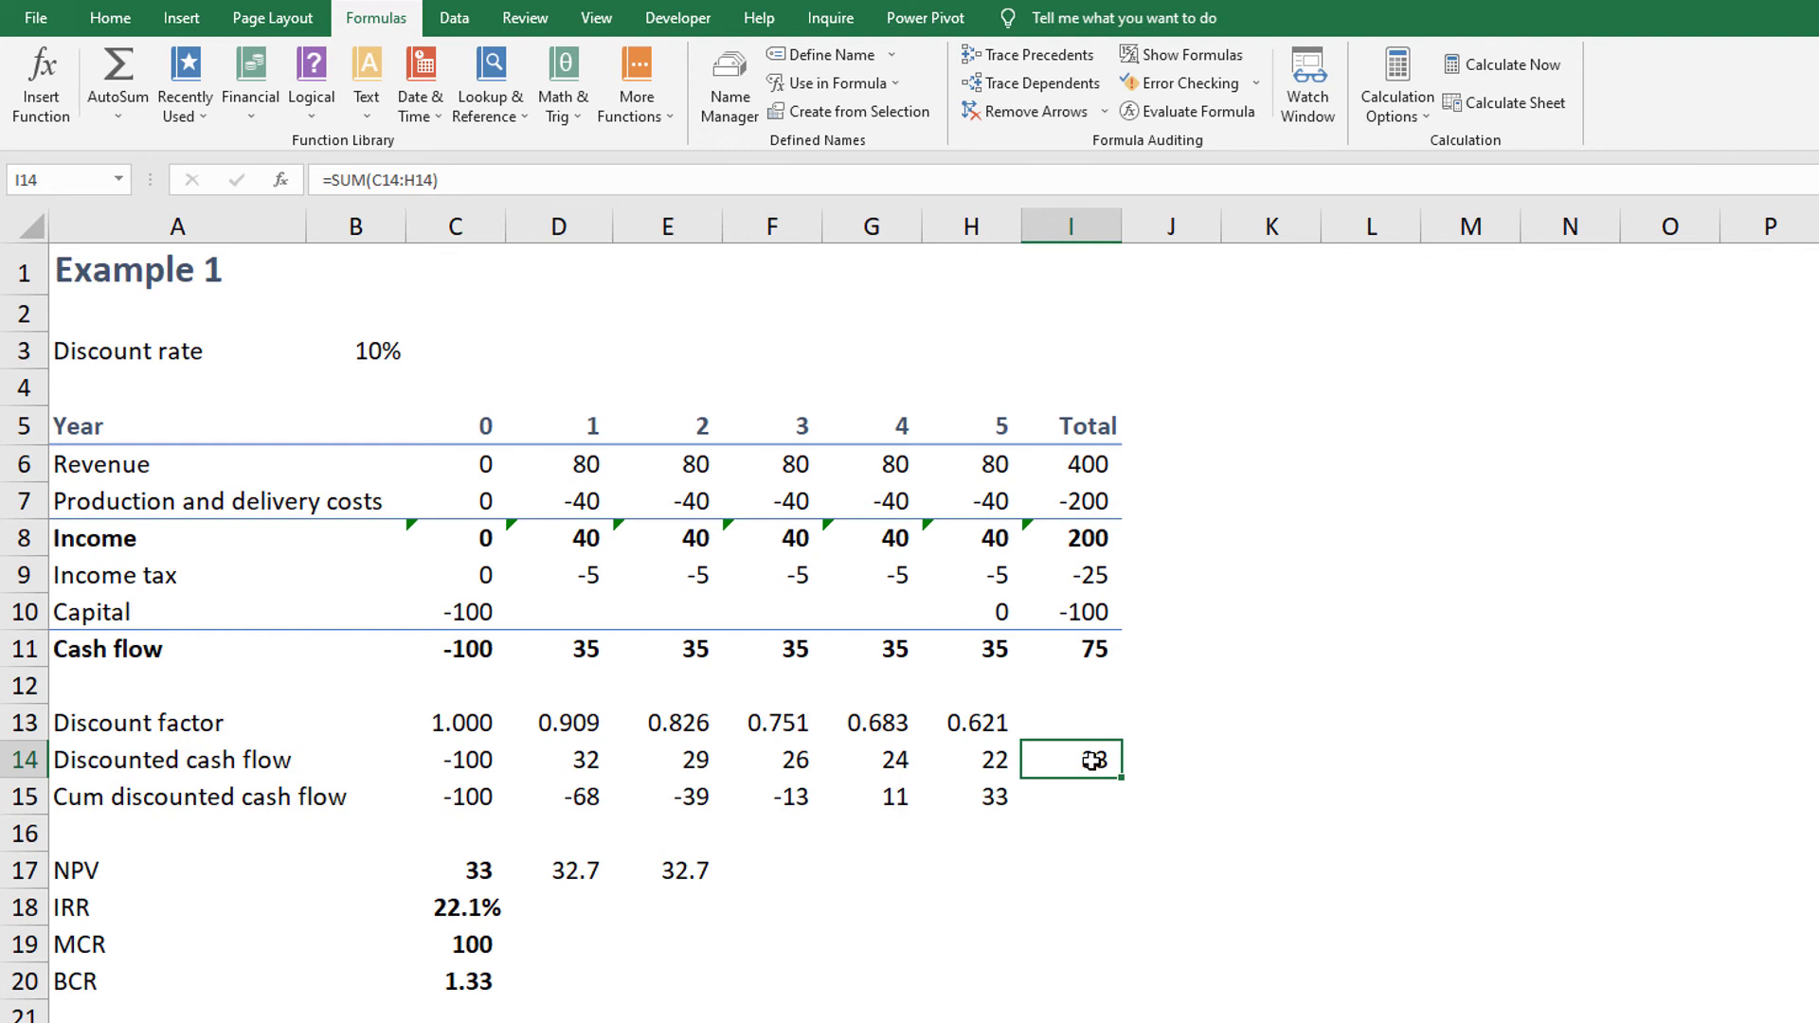
double_click(1092, 761)
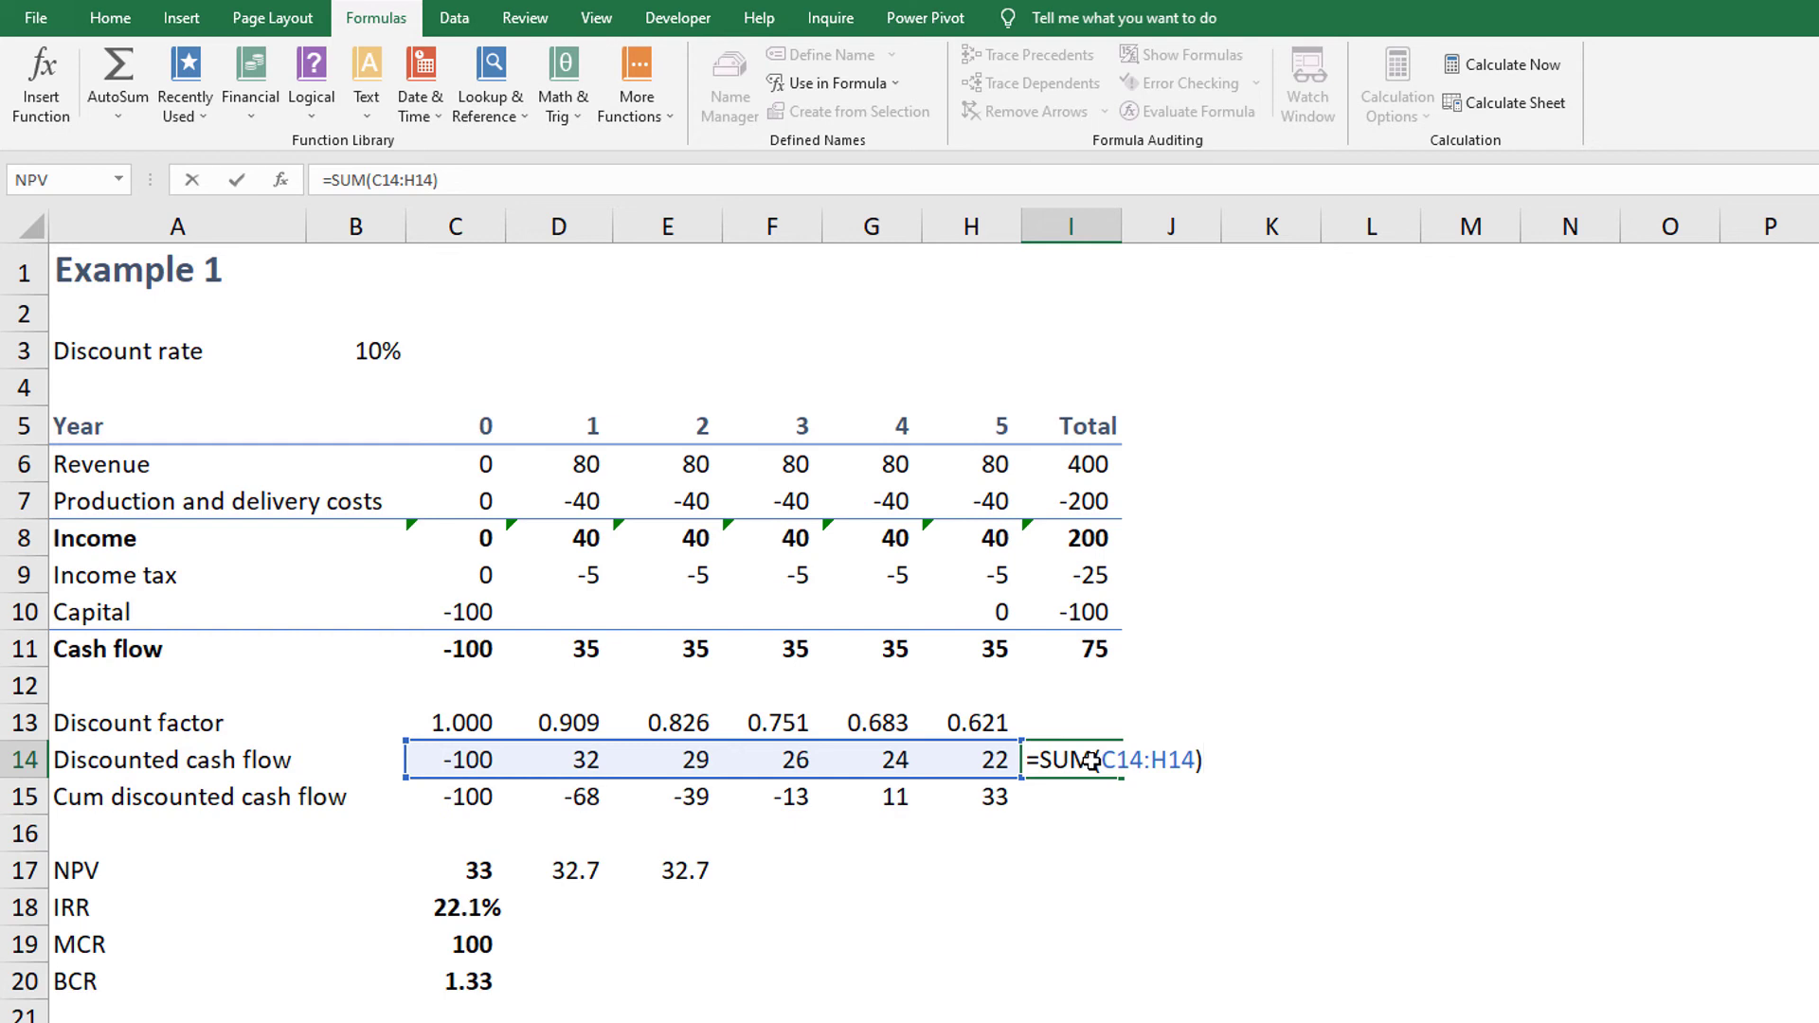
key(Escape)
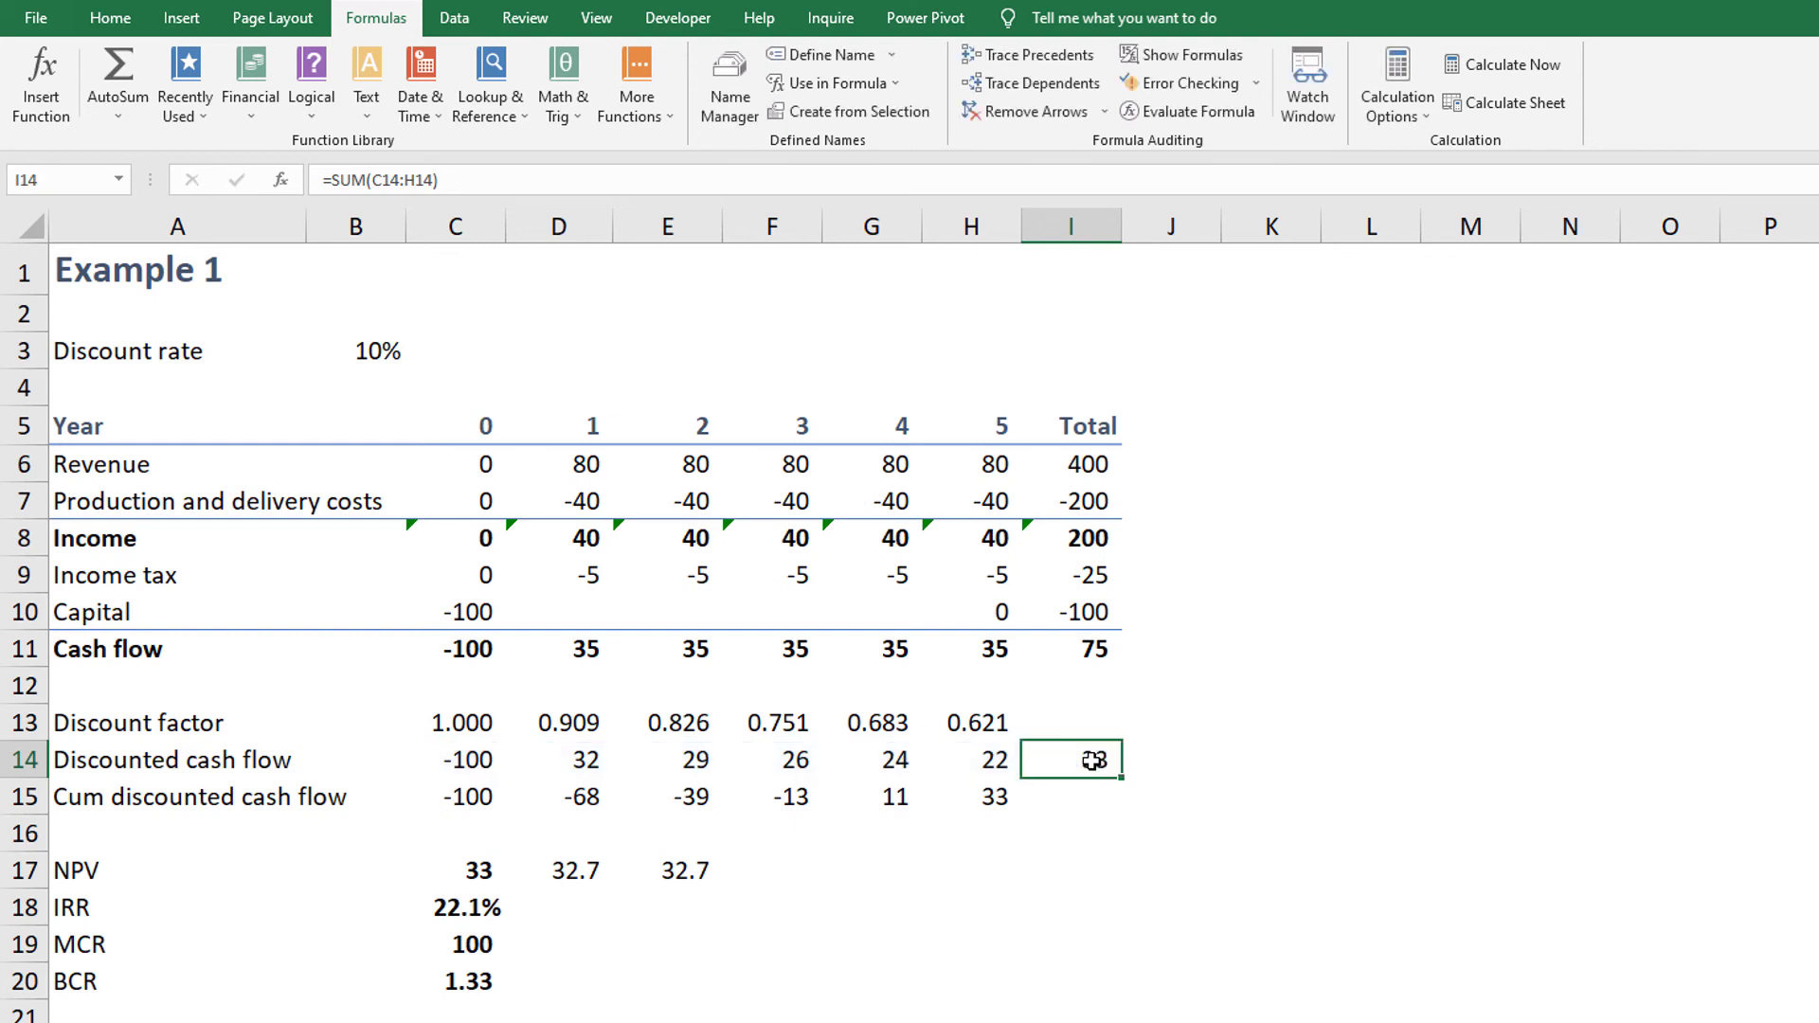
key(Down)
key(Left)
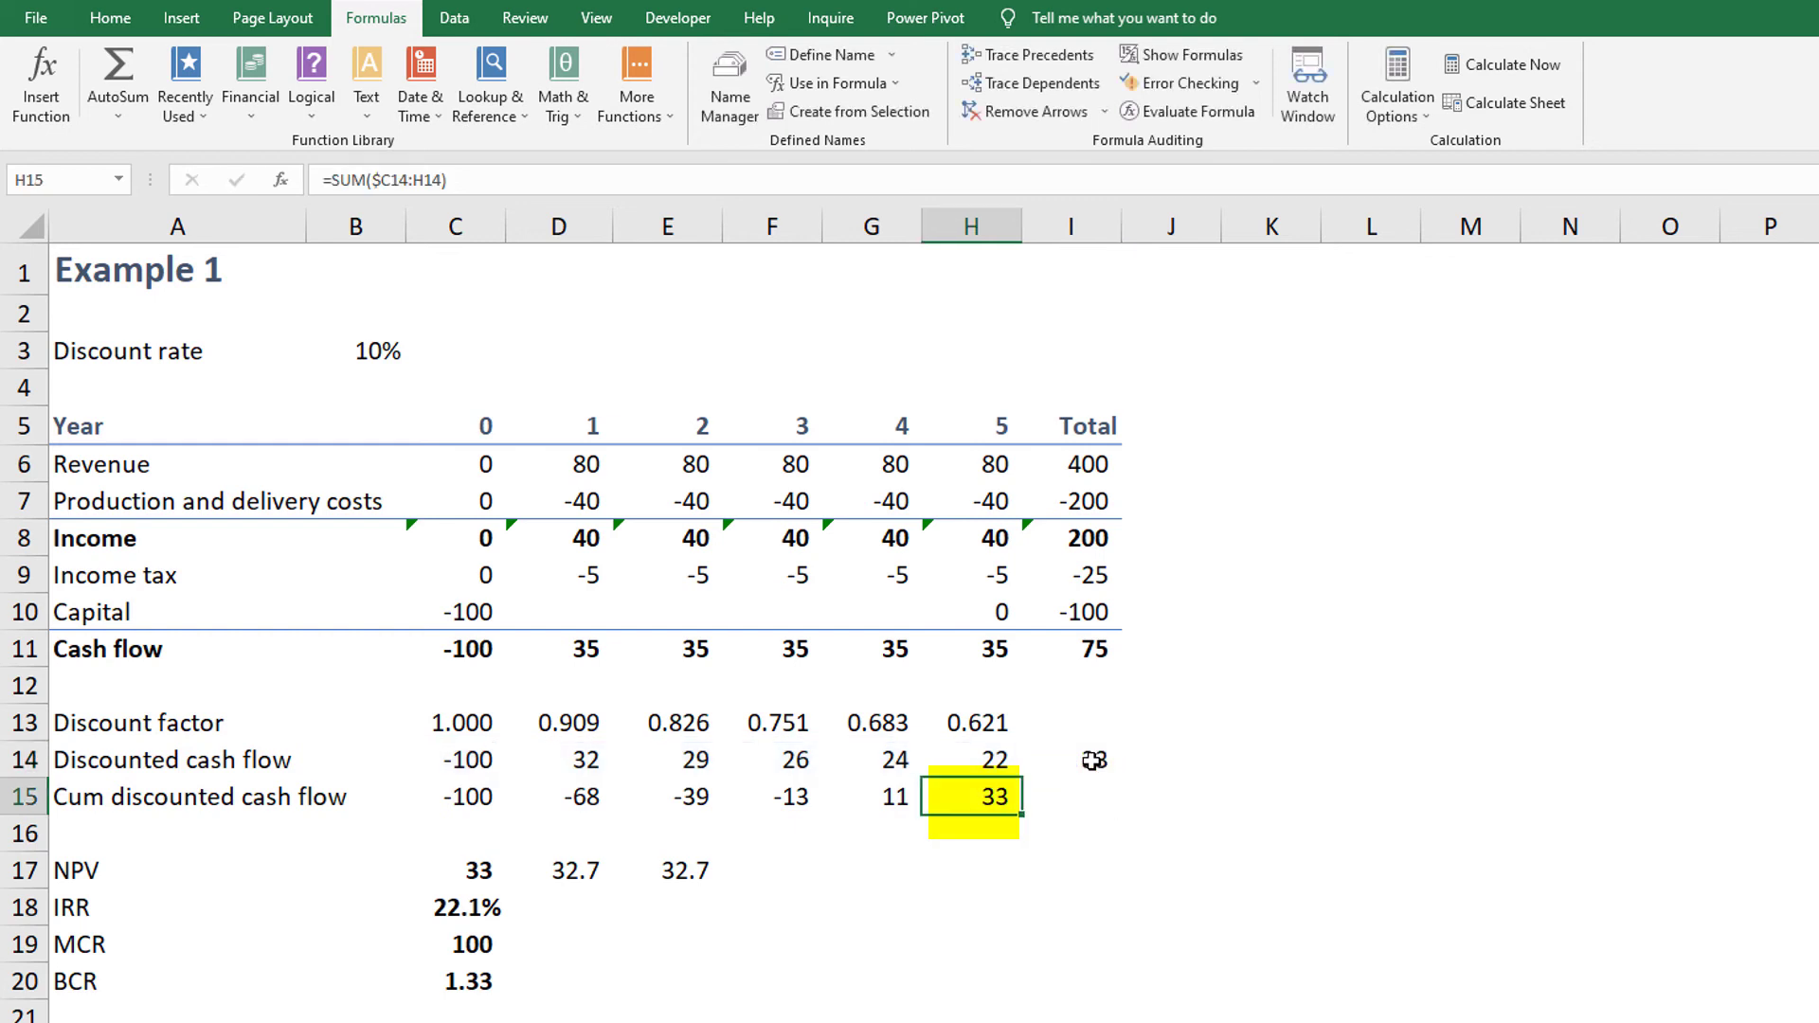
key(F2)
key(Escape)
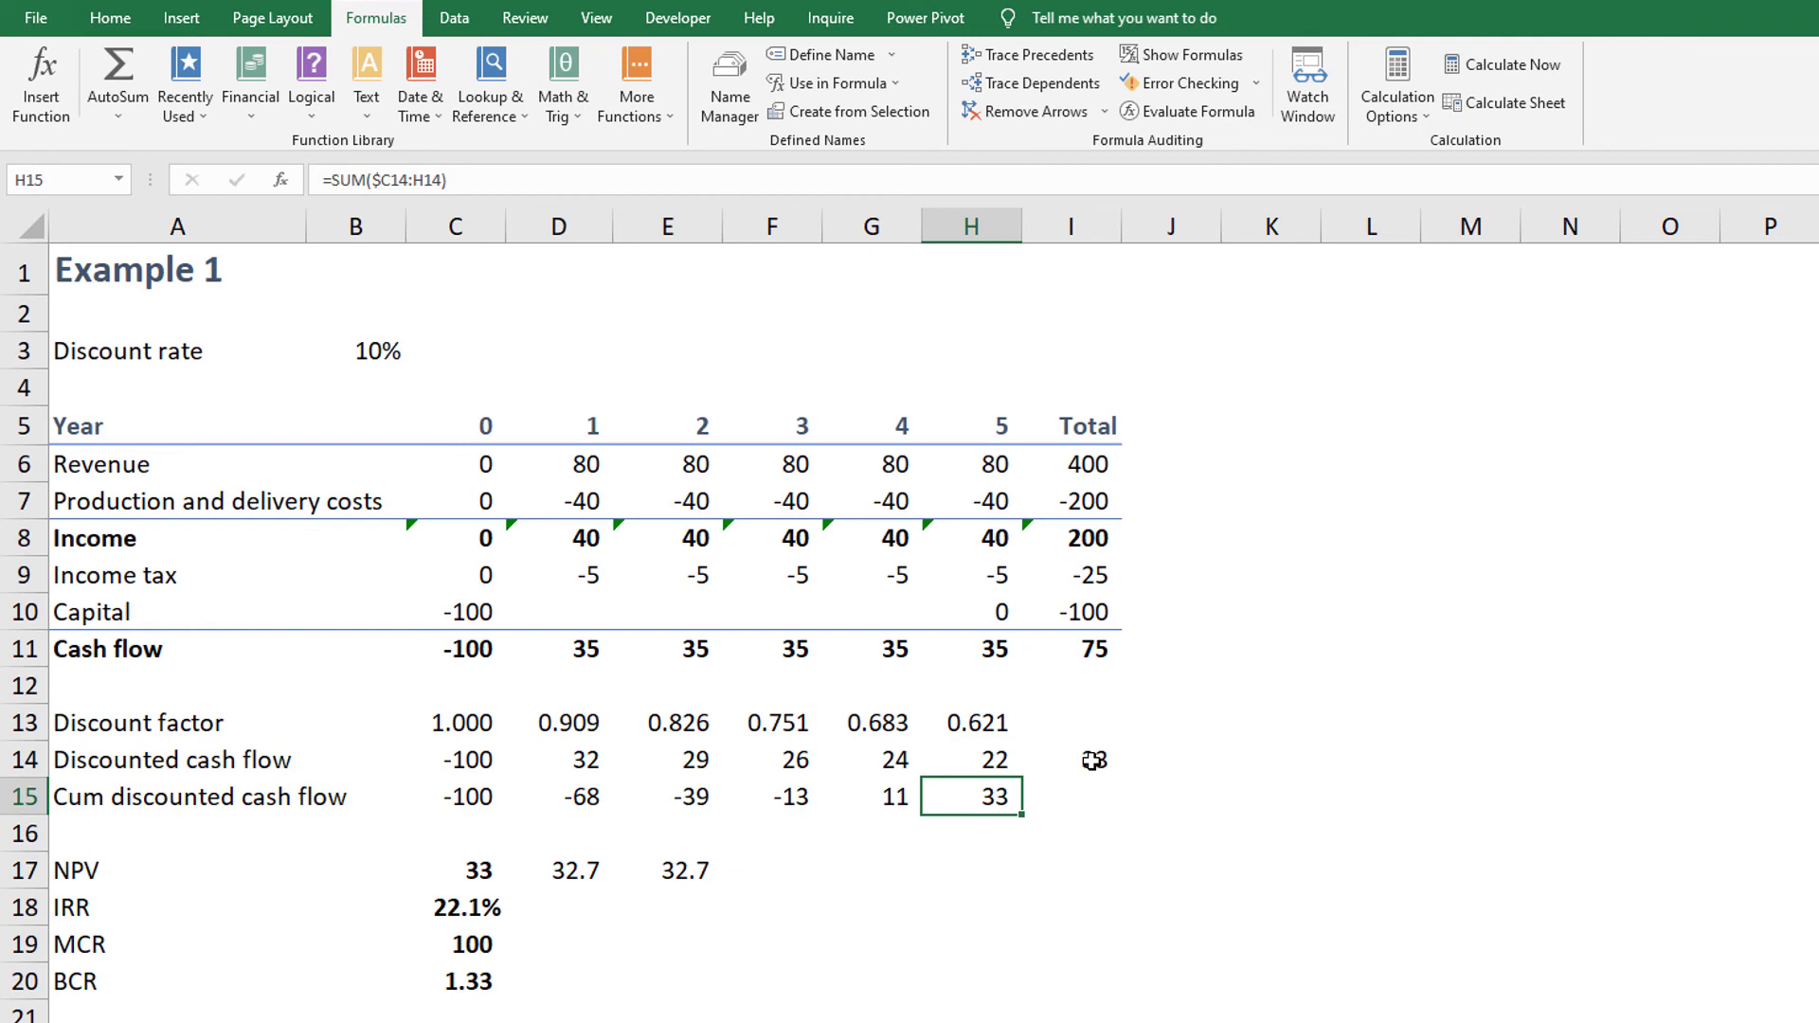
- Start typing an =XNPV( formula in H17 to explore it
key(Down)
key(Down)
text(=XNPV()
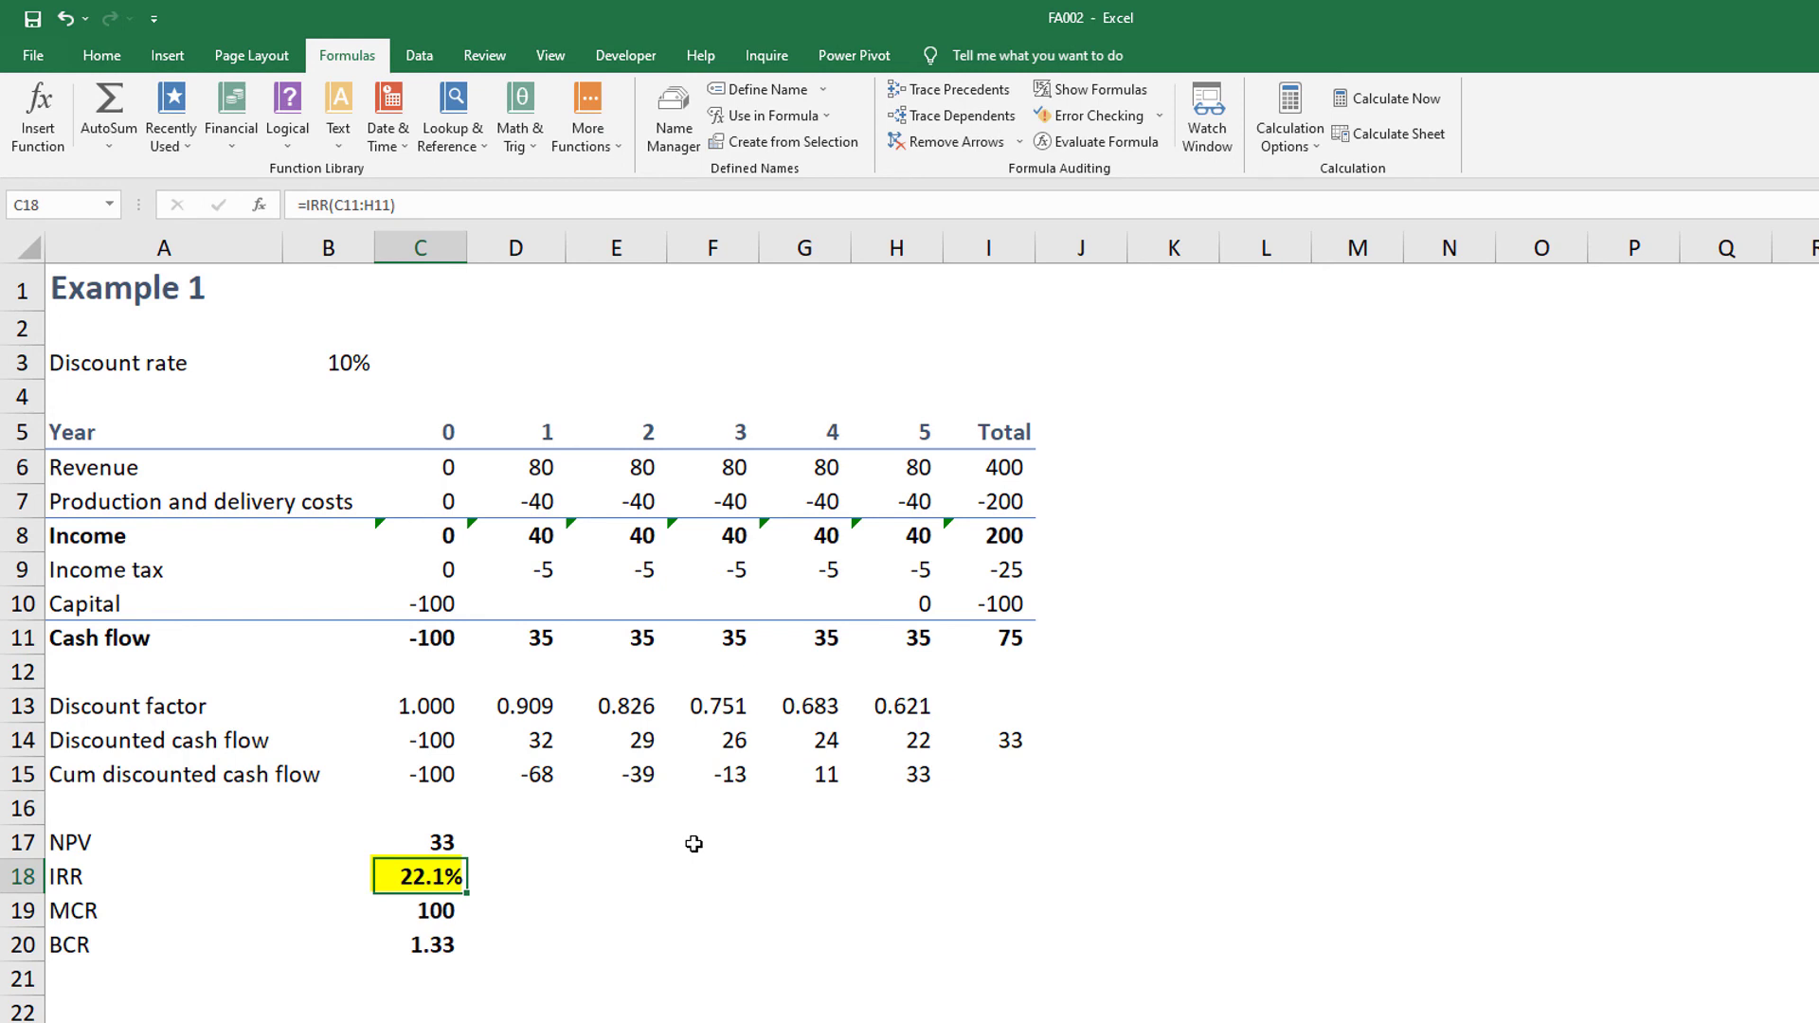
- Review C18's IRR, then enter =IRR(C11:H11) in D18, returning 22%
key(F2)
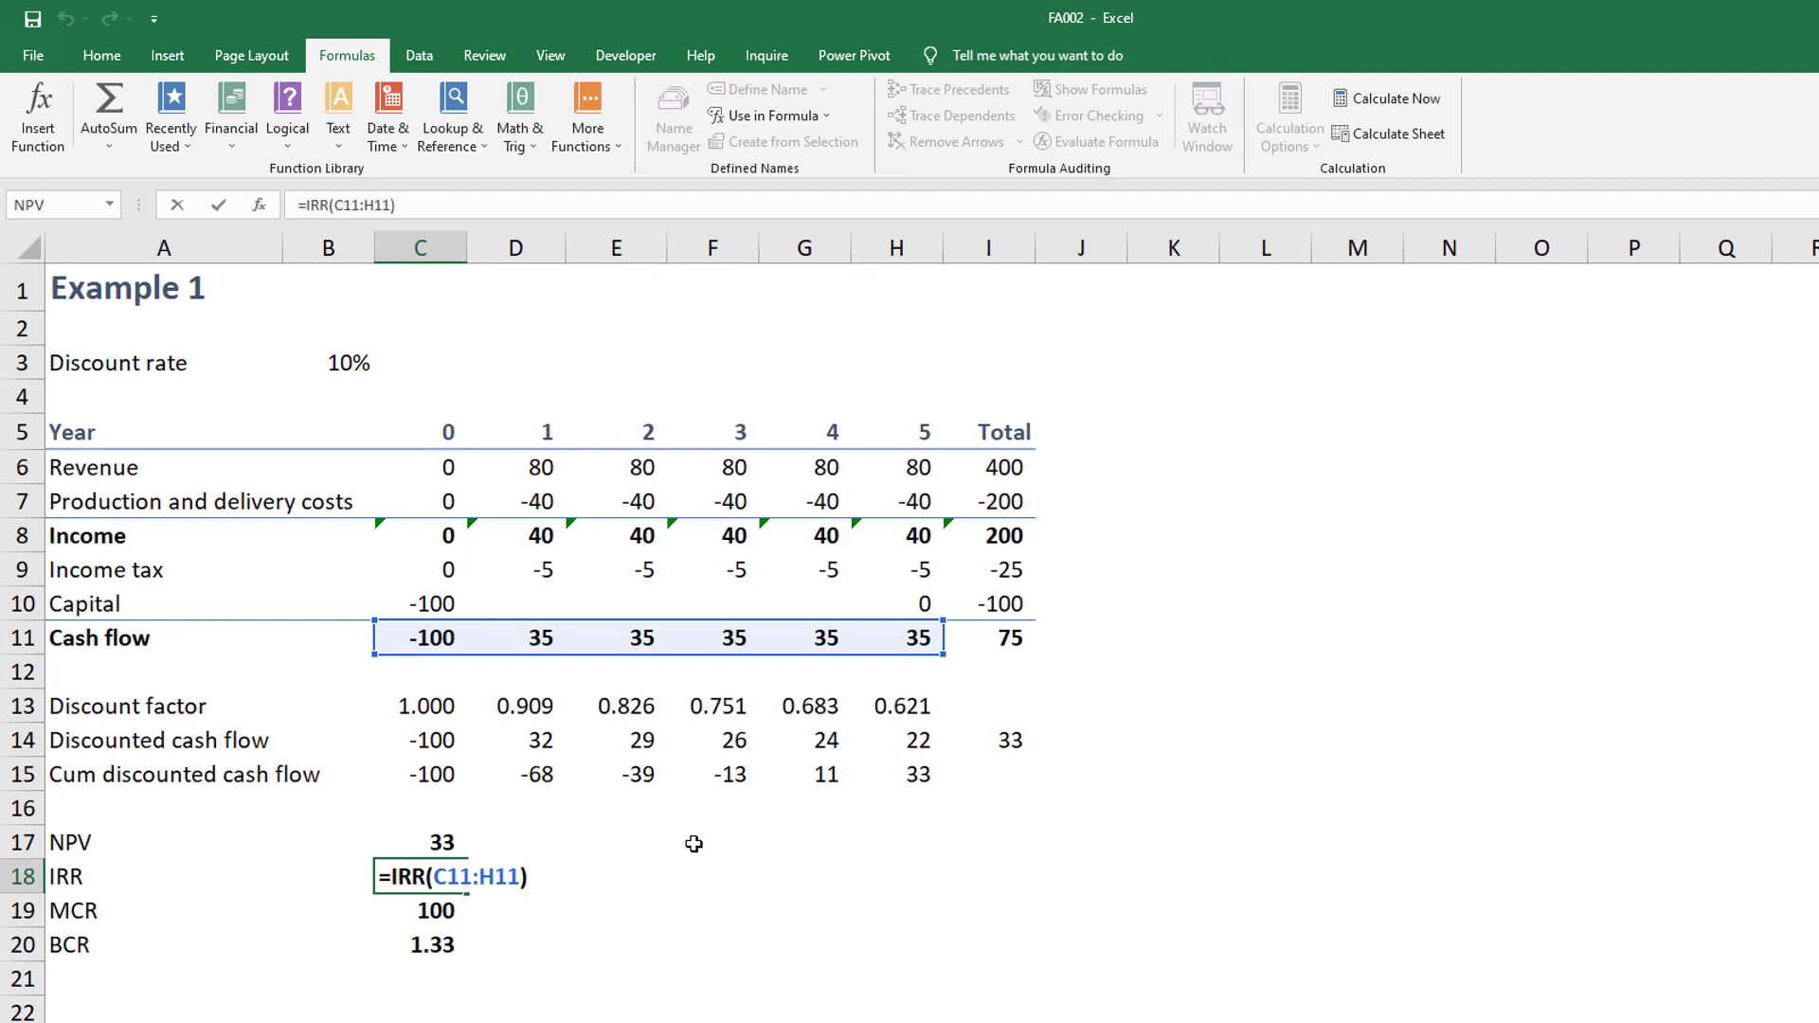
key(ctrl+Return)
click(536, 870)
text(=)
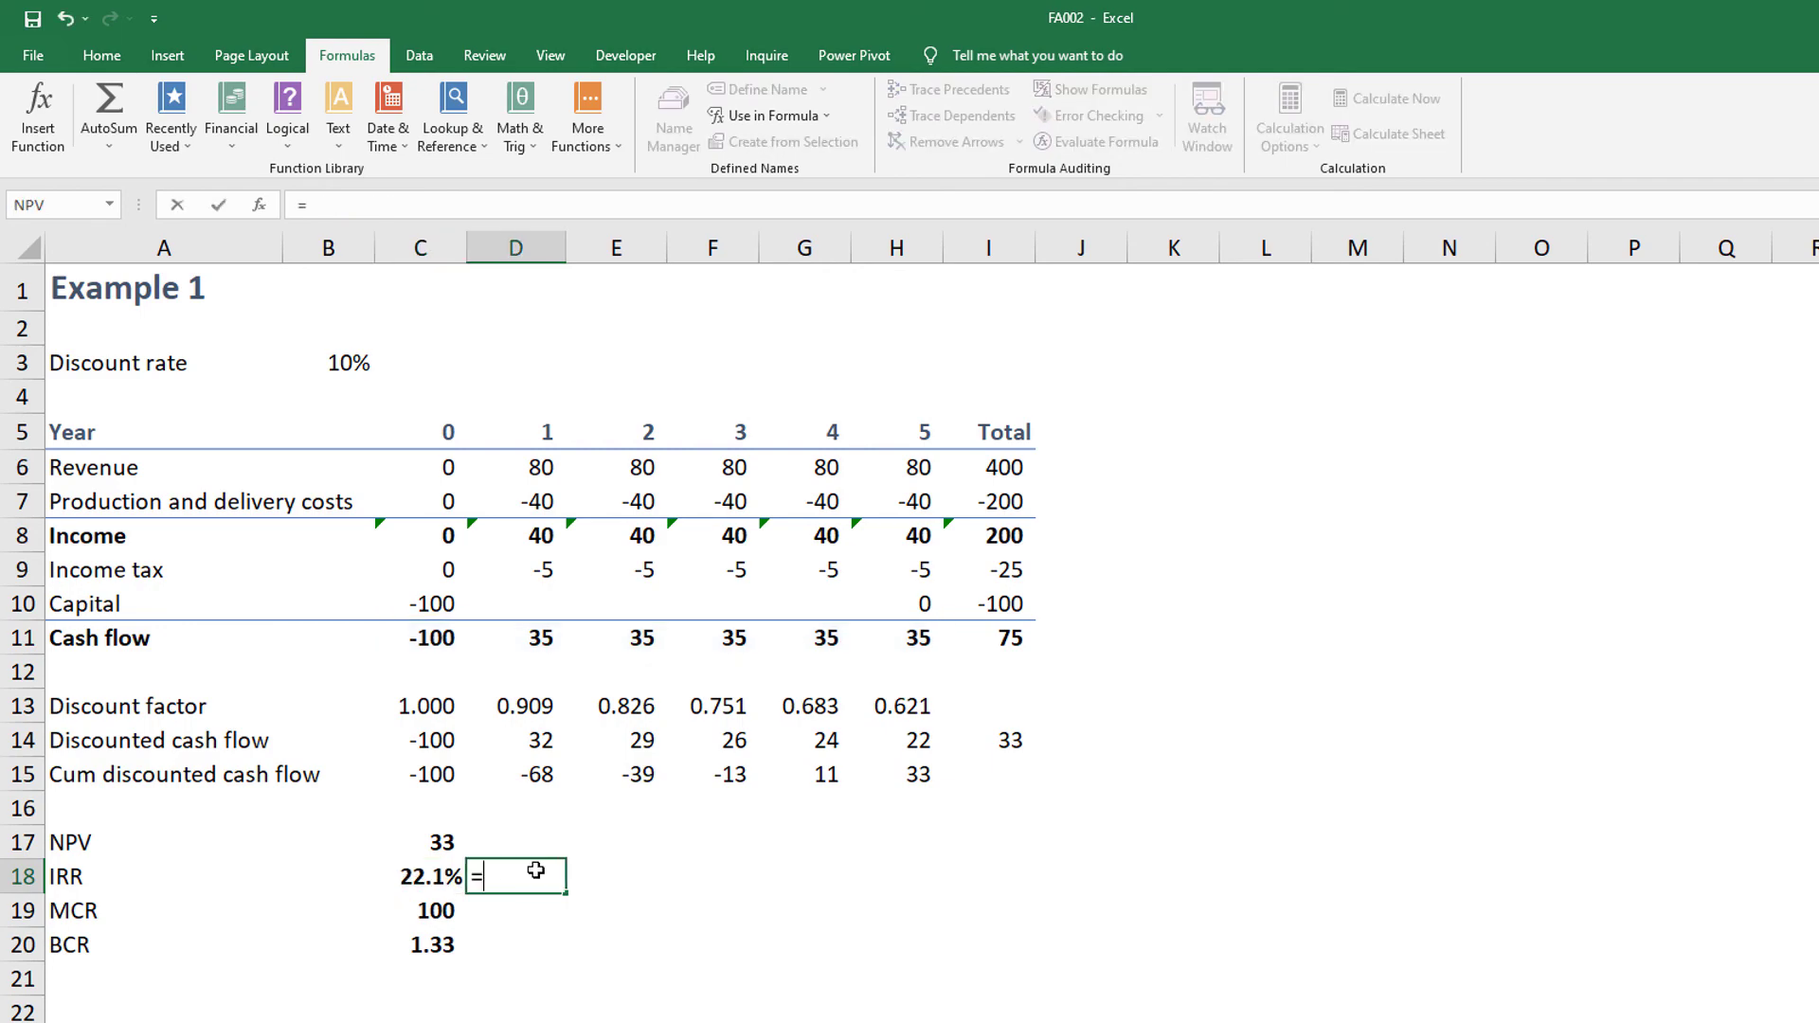
text(irr)
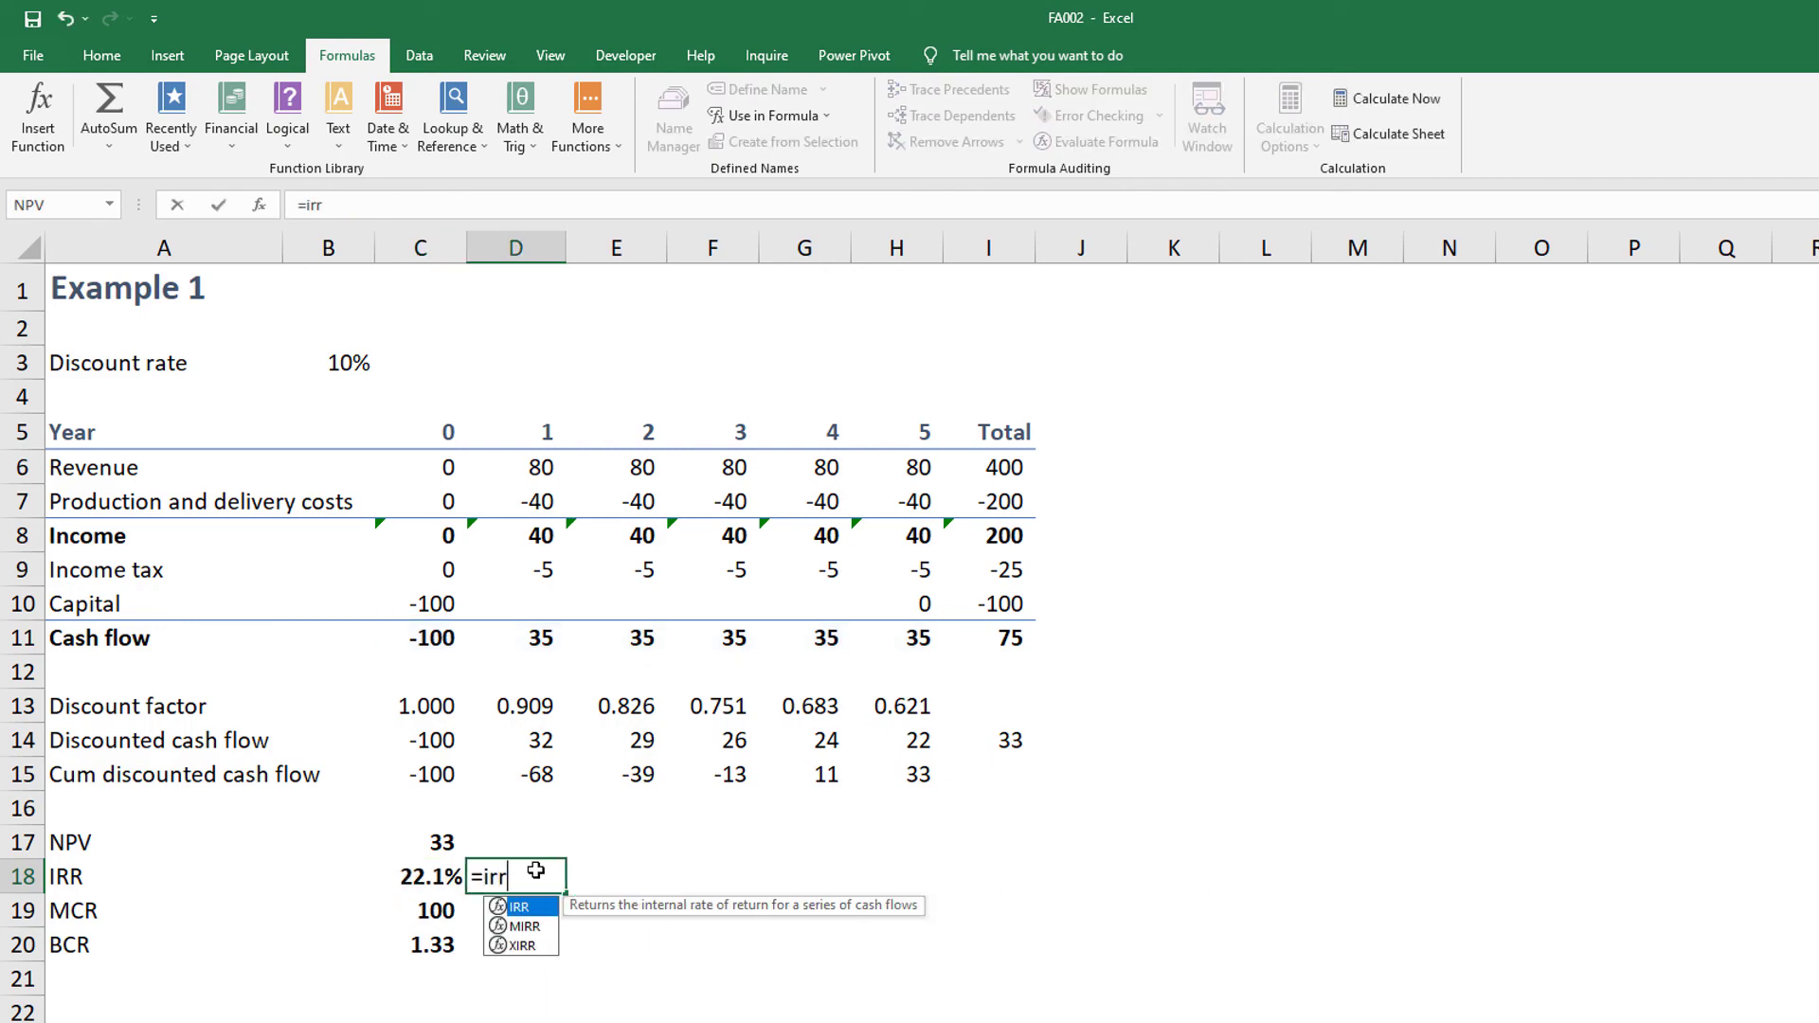
key(Tab)
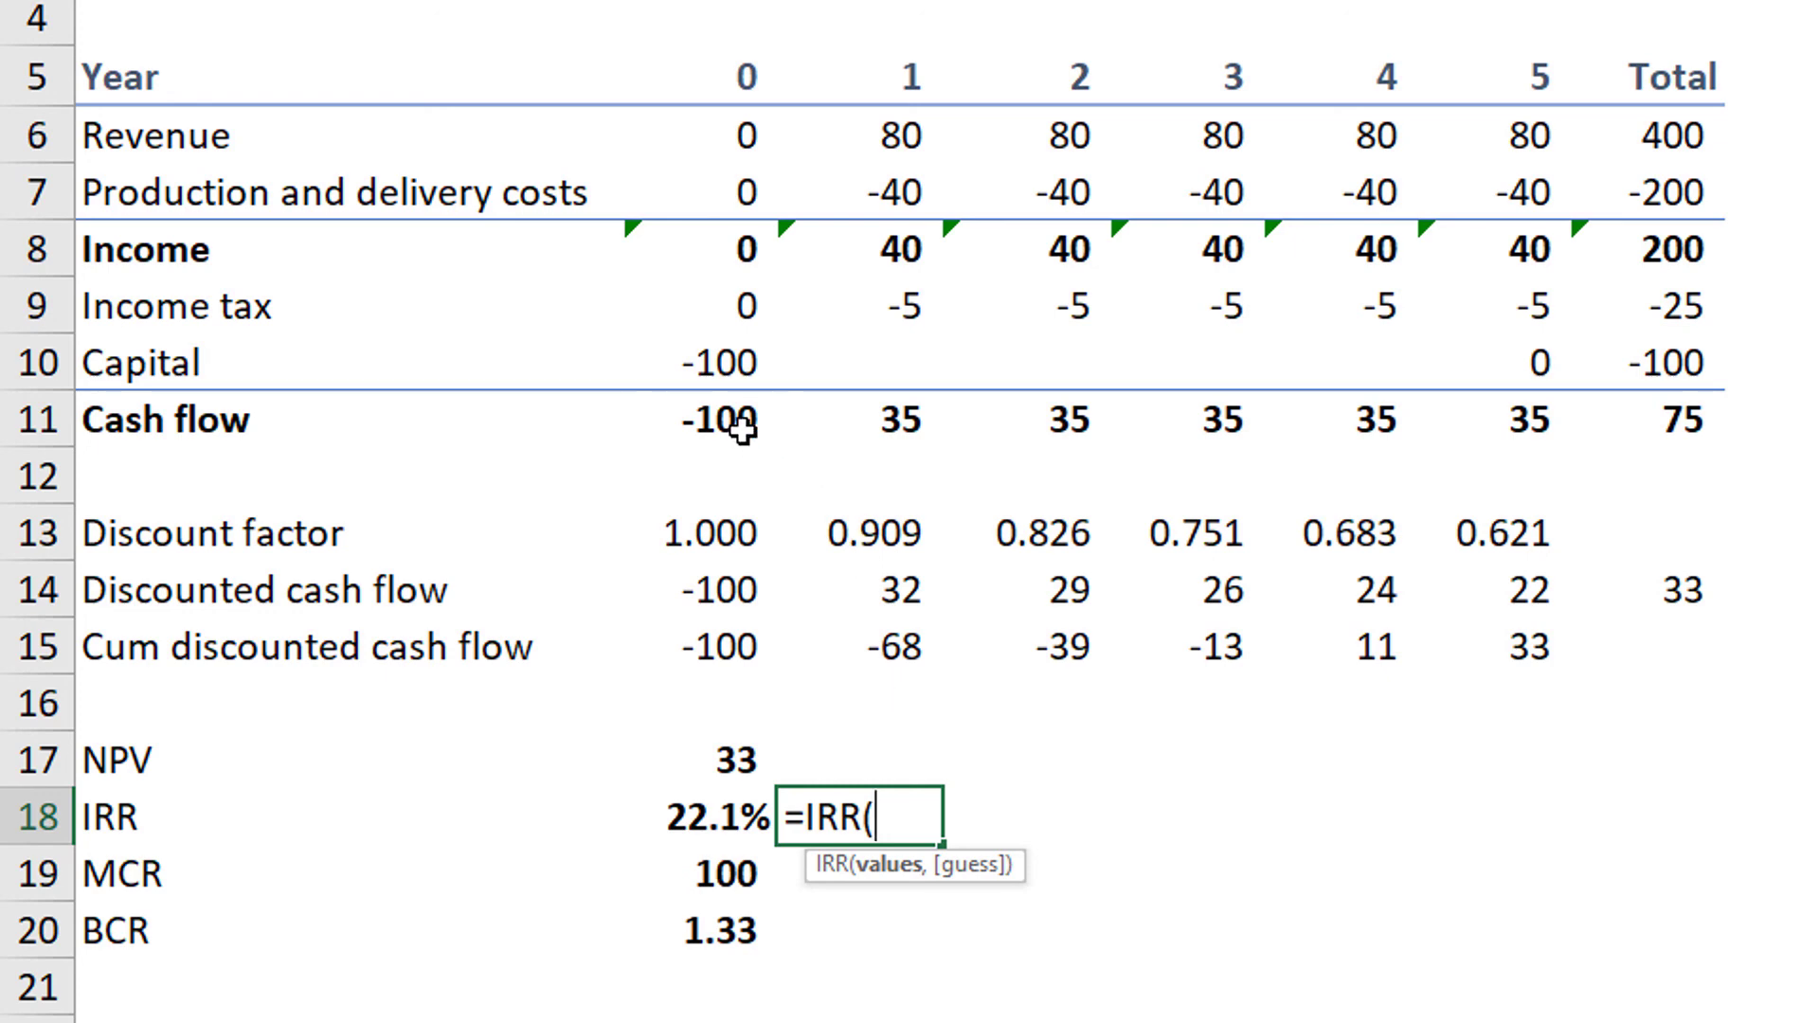
drag(744, 426, 1519, 403)
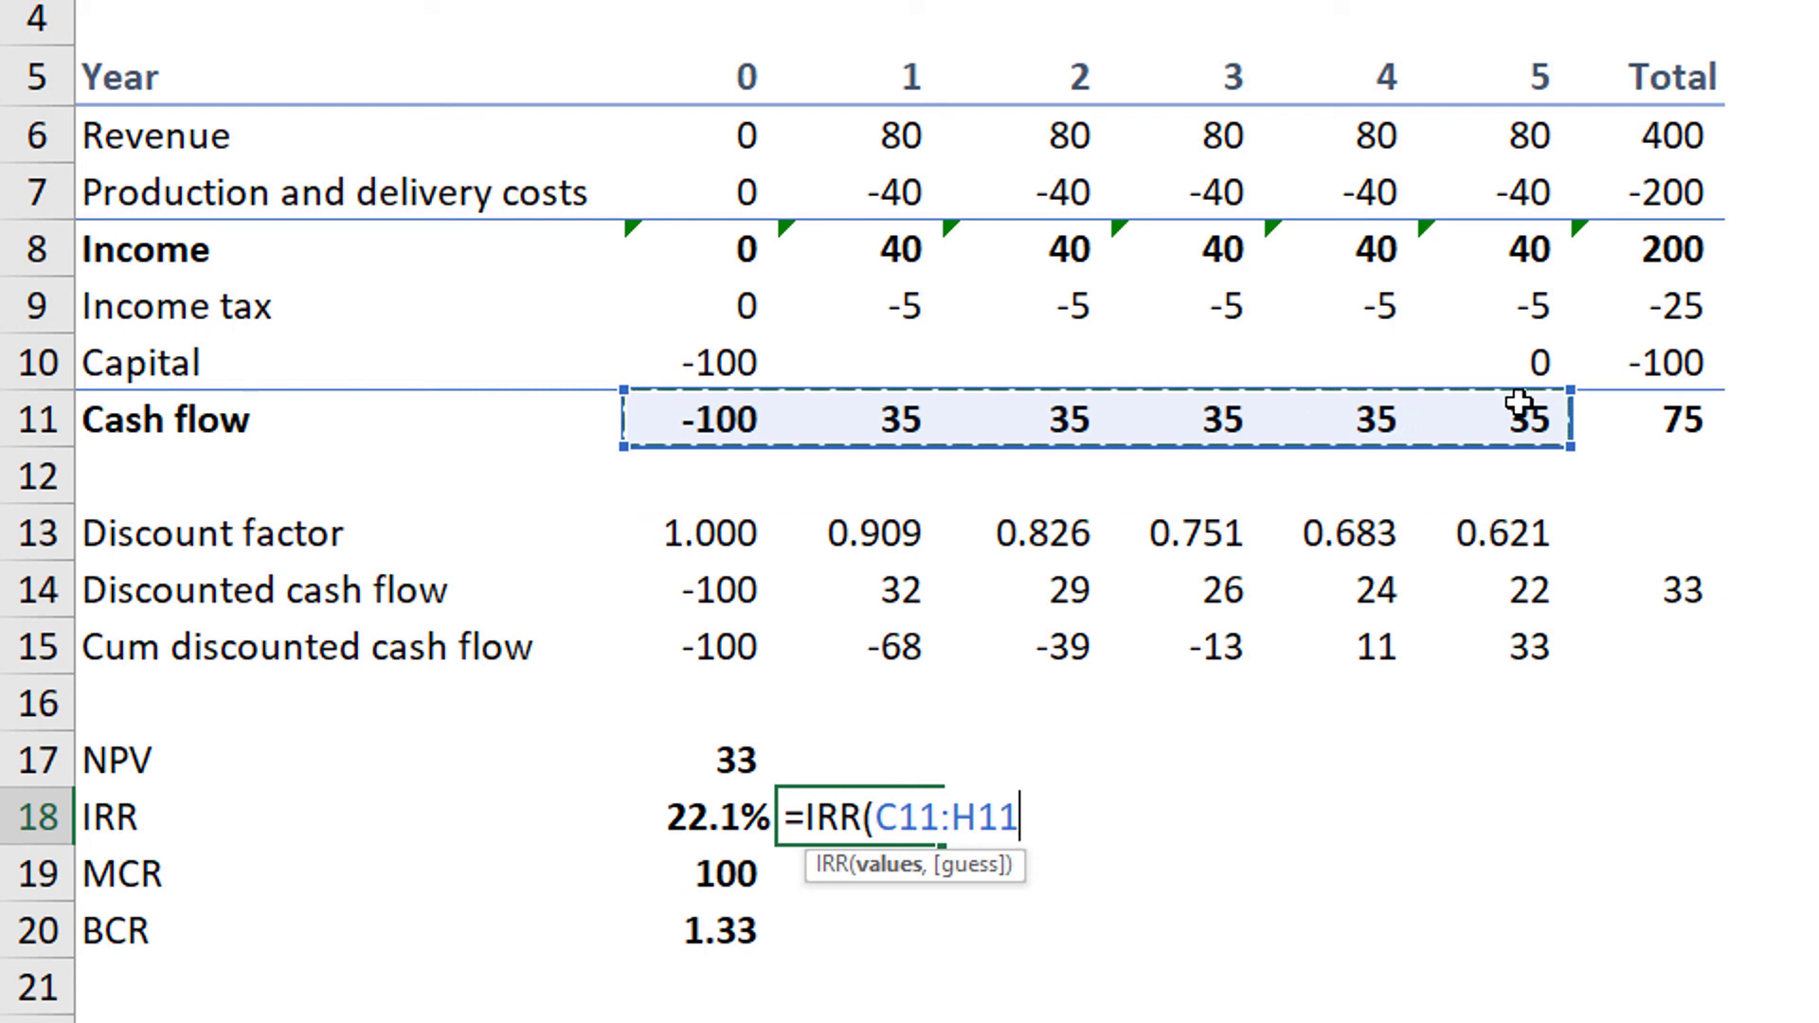
key(ctrl+Return)
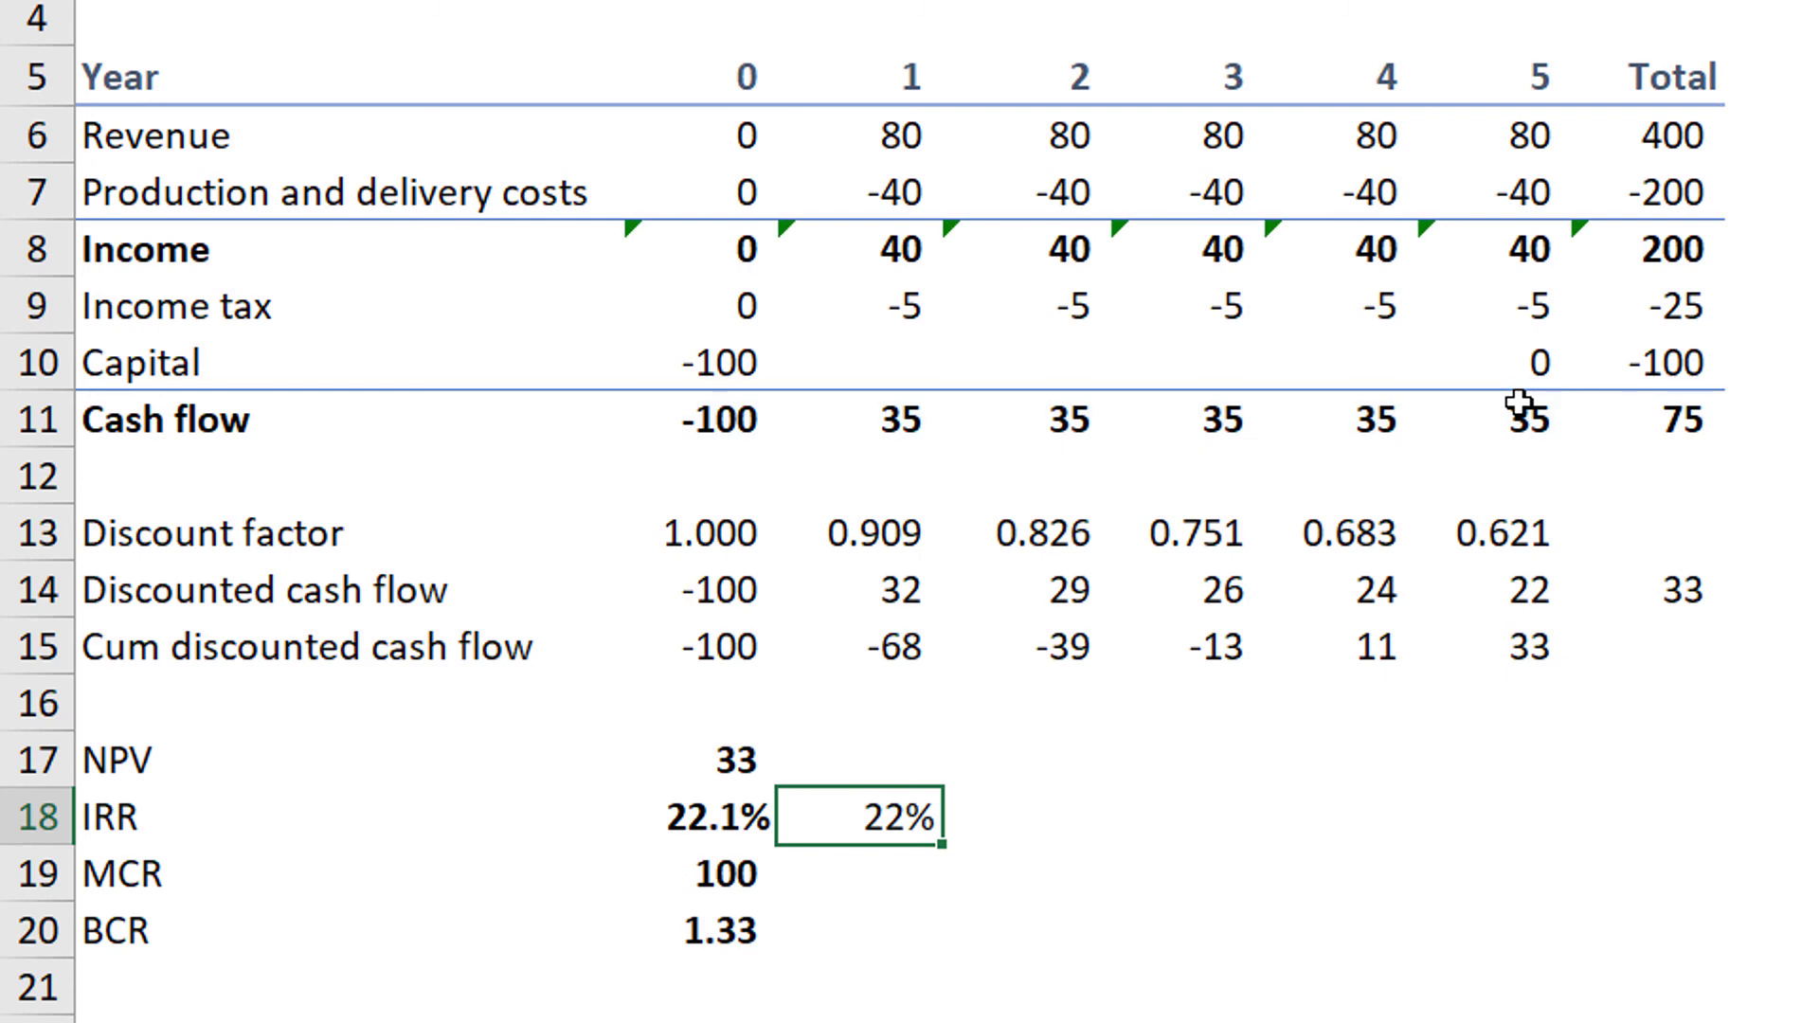